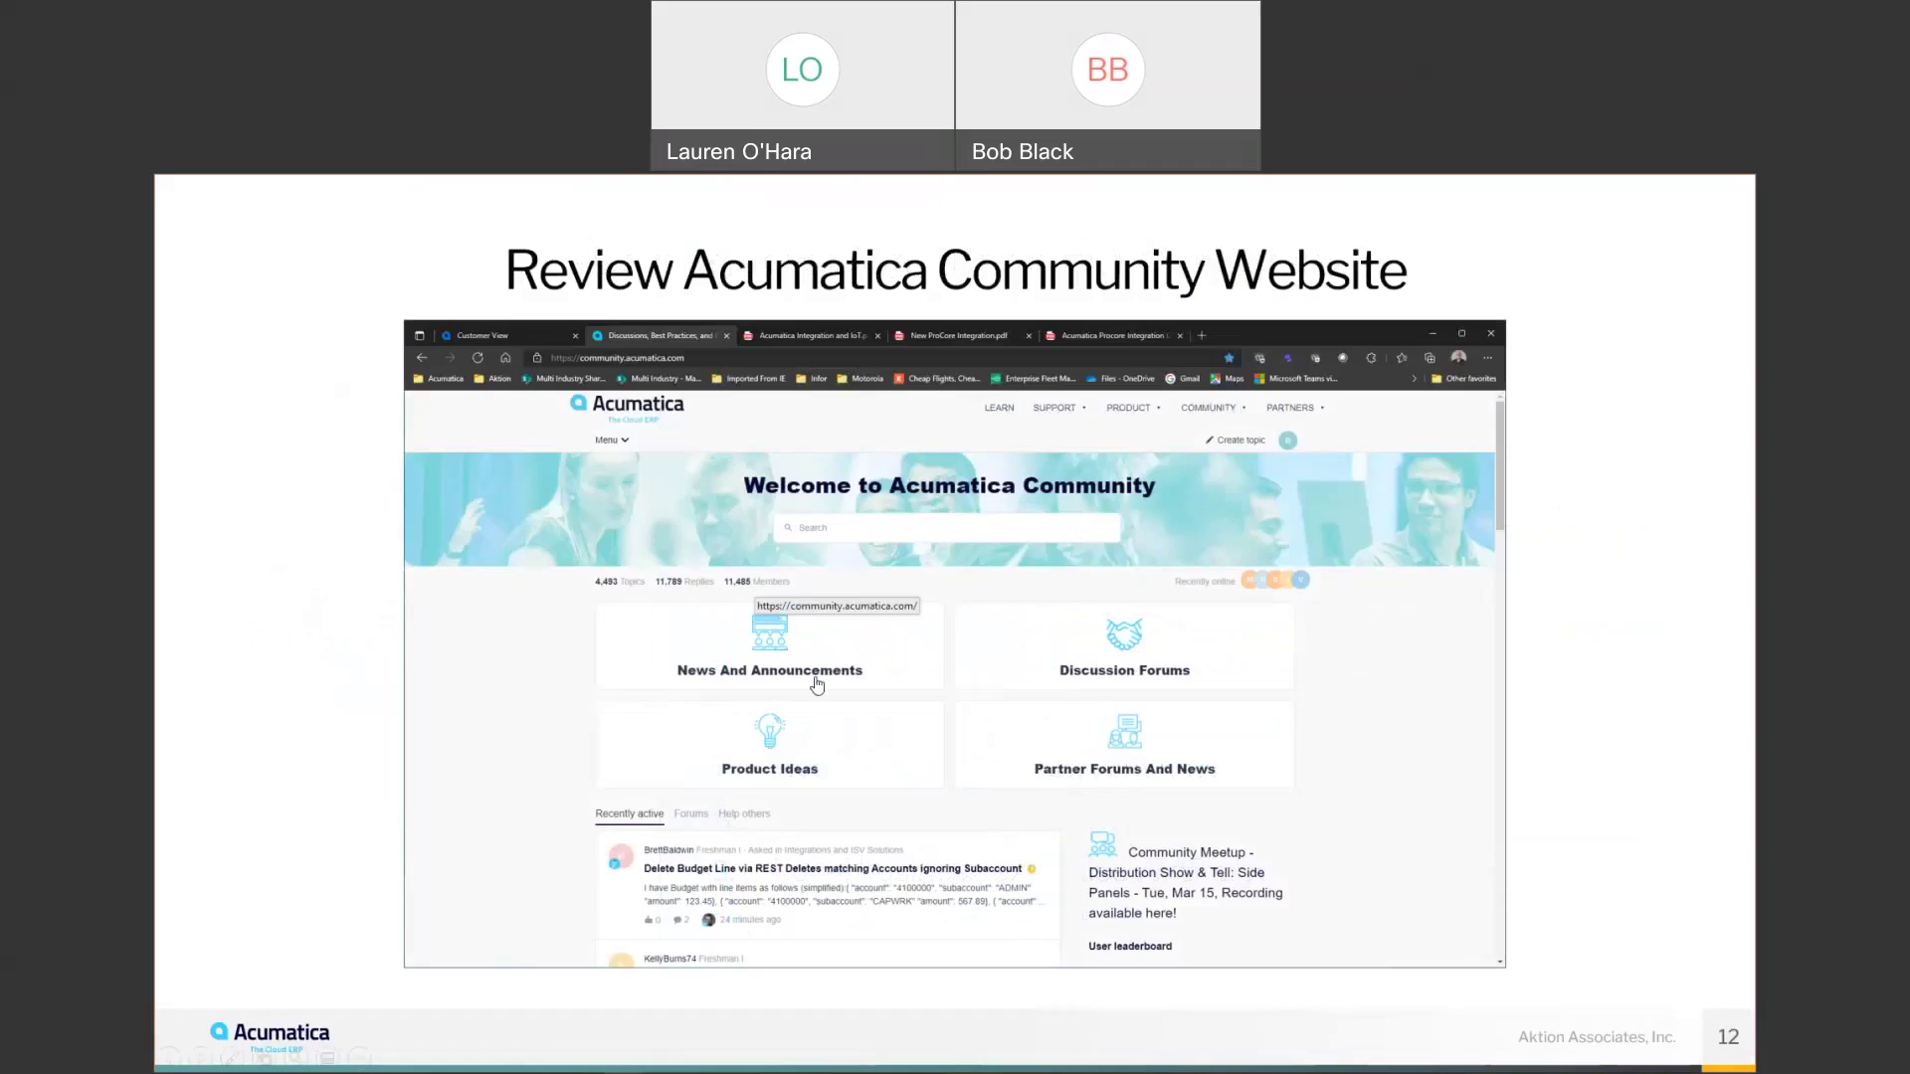
Follow the community.acumatica.com link on the slide to bring up the live site.
left_click(956, 587)
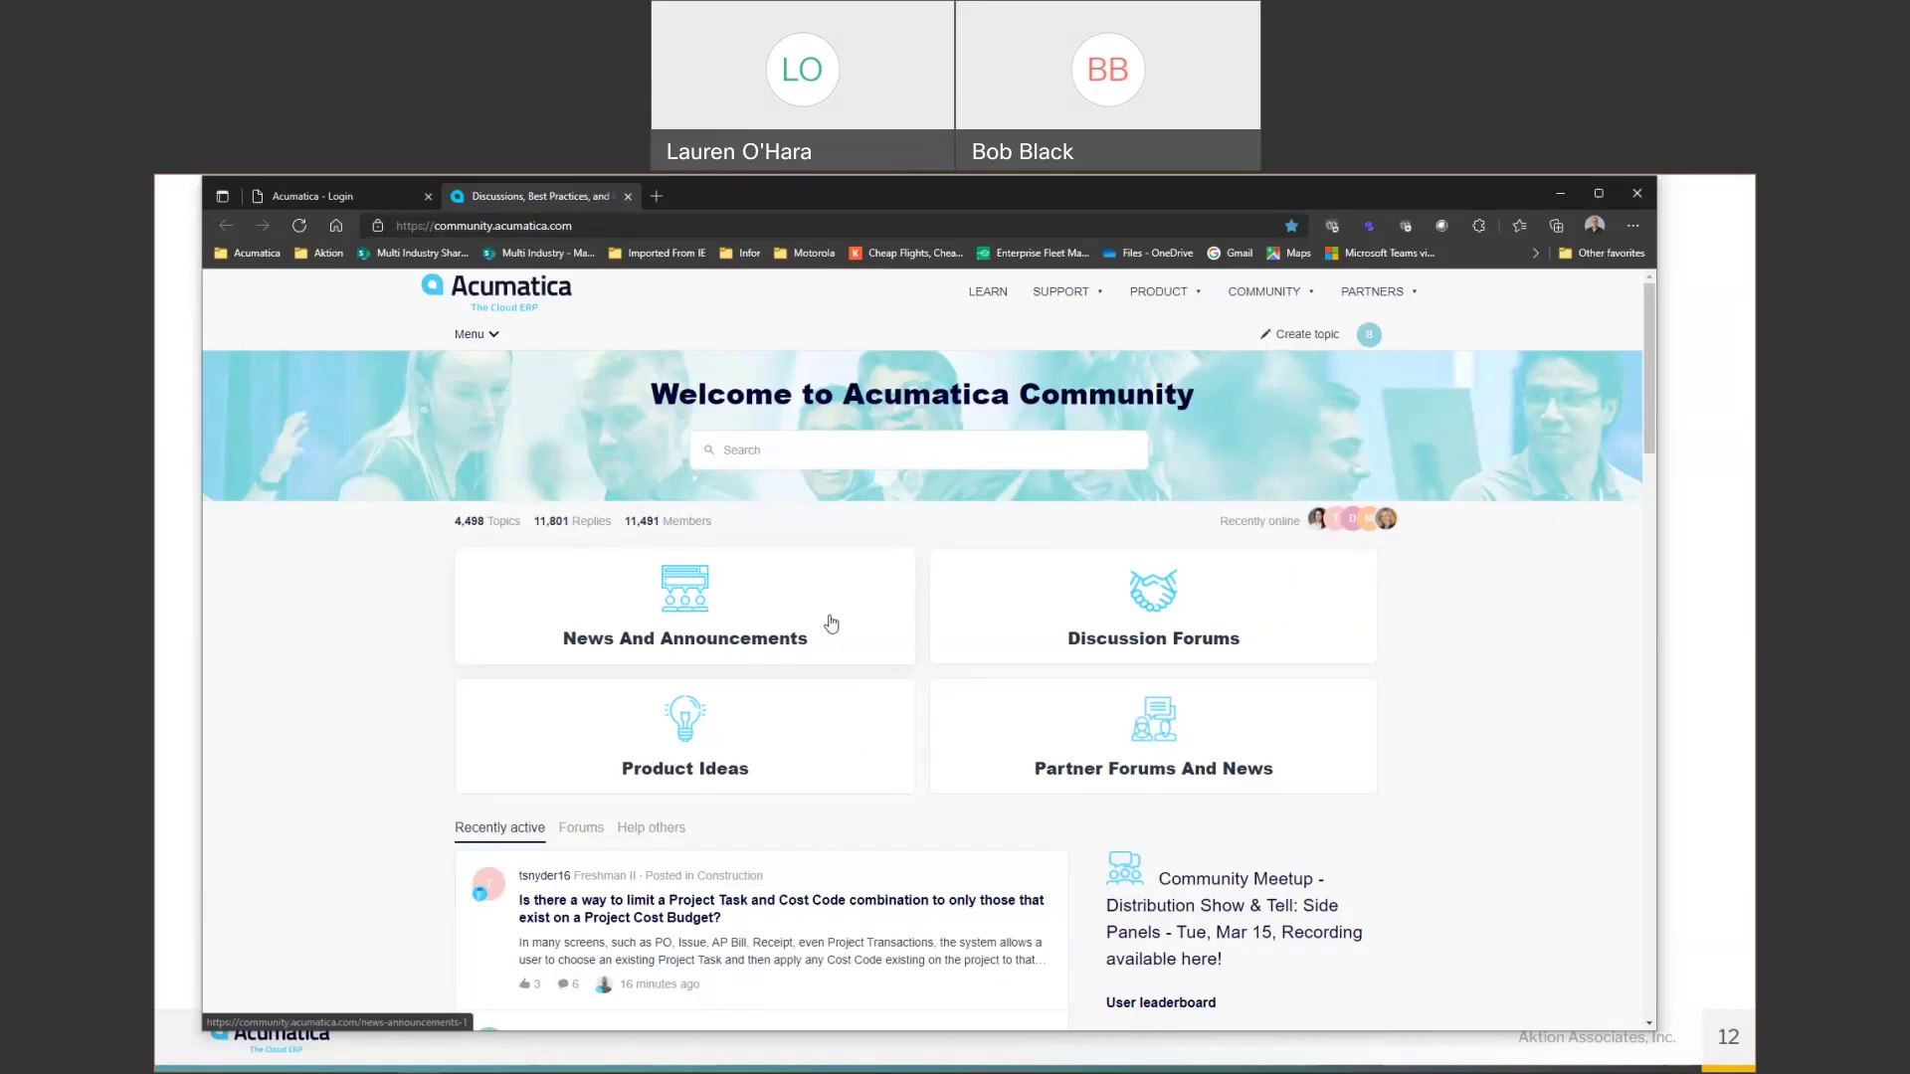
Open the News And Announcements card in a new browser tab.
left_click(670, 615)
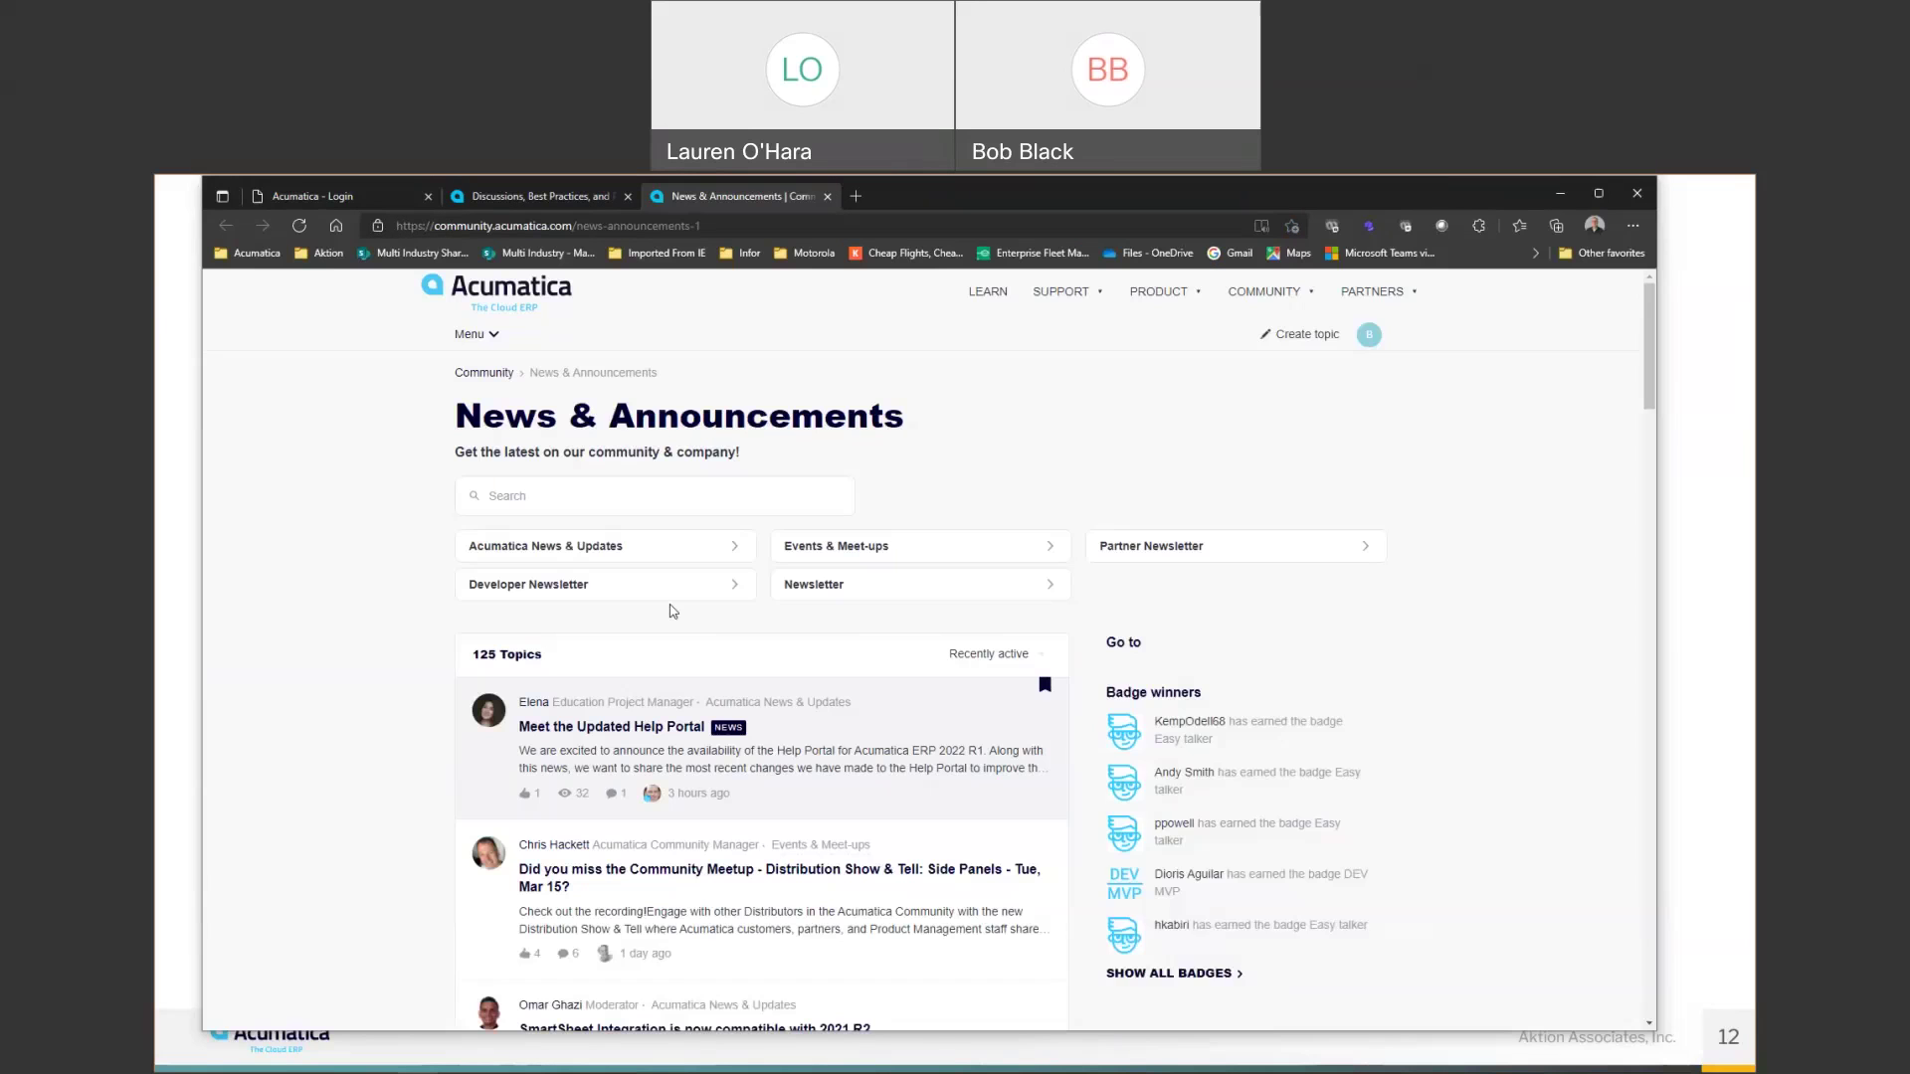
scroll(477, 724, "down", 1)
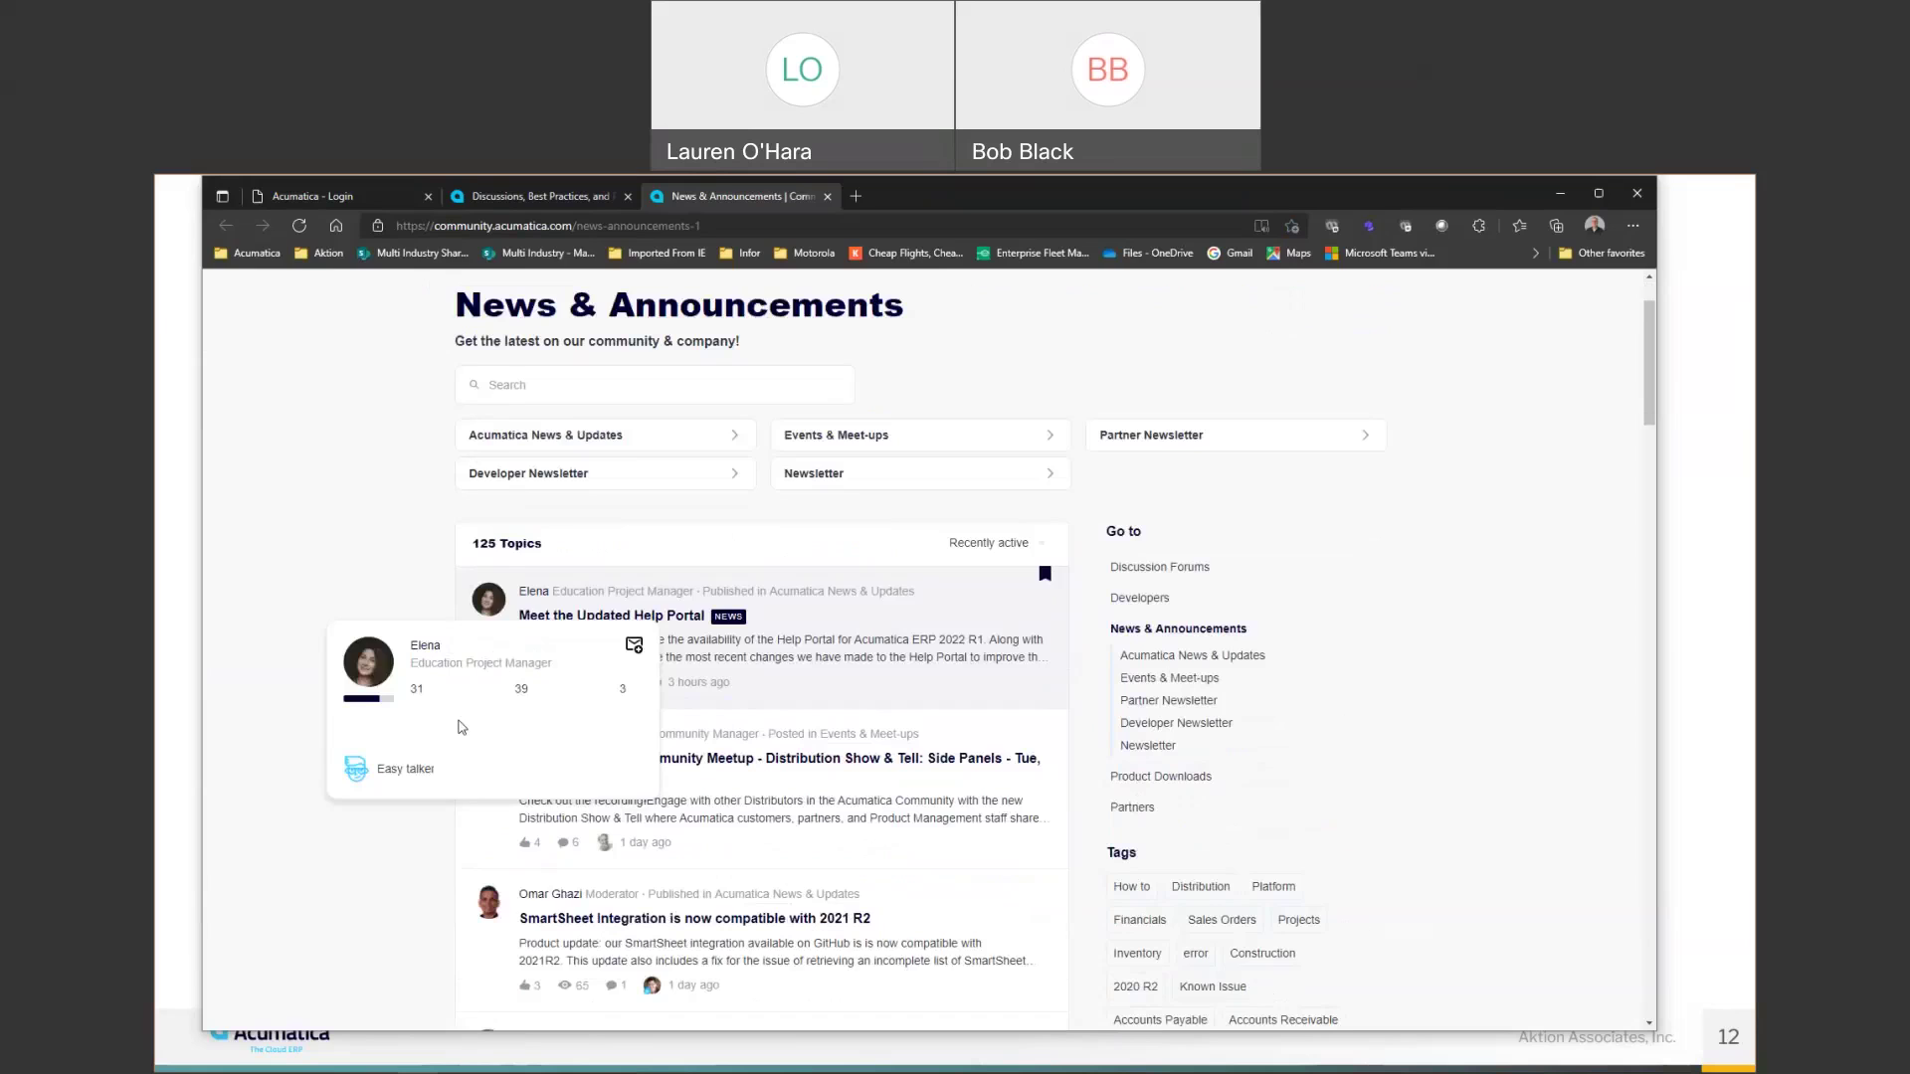
scroll(351, 936, "down", 2)
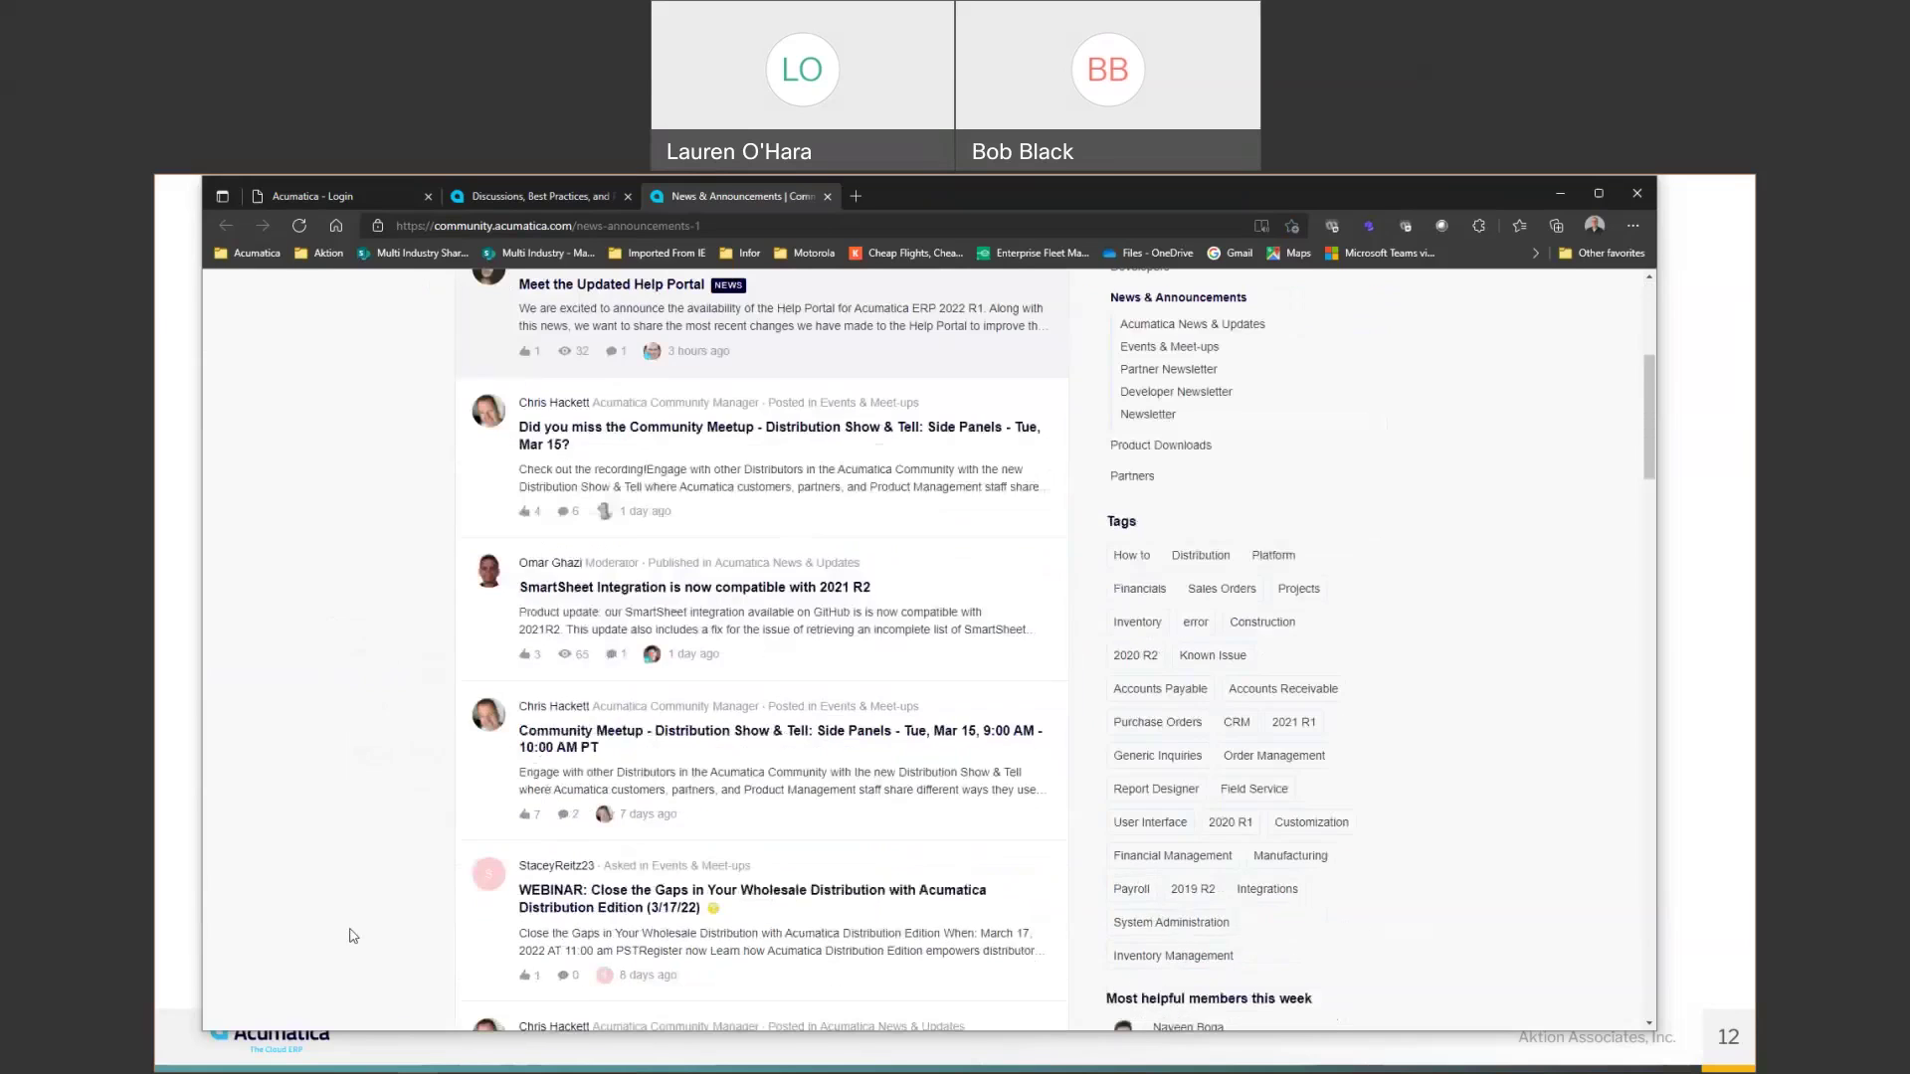
scroll(352, 936, "down", 2)
scroll(351, 936, "down", 2)
scroll(352, 933, "down", 2)
scroll(353, 933, "up", 3)
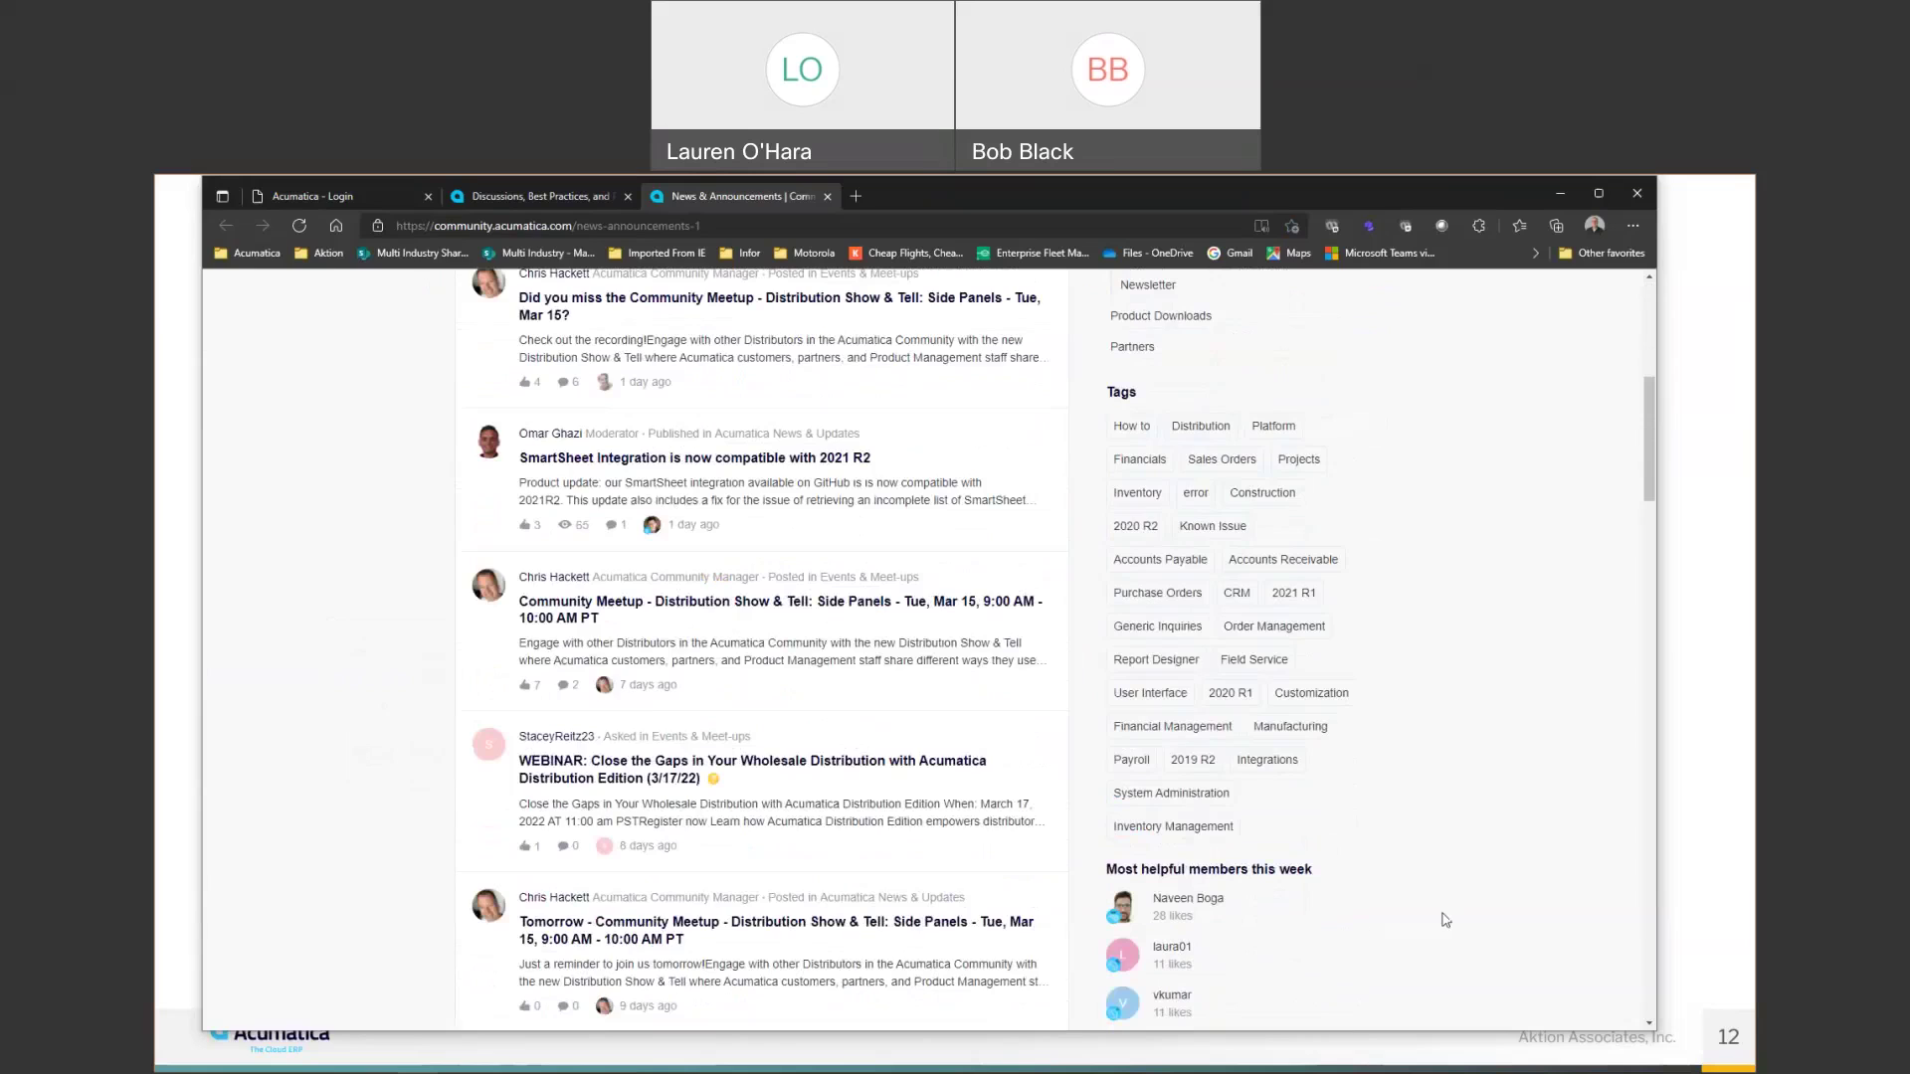
scroll(1530, 865, "up", 3)
scroll(1529, 866, "up", 3)
scroll(1530, 866, "up", 1)
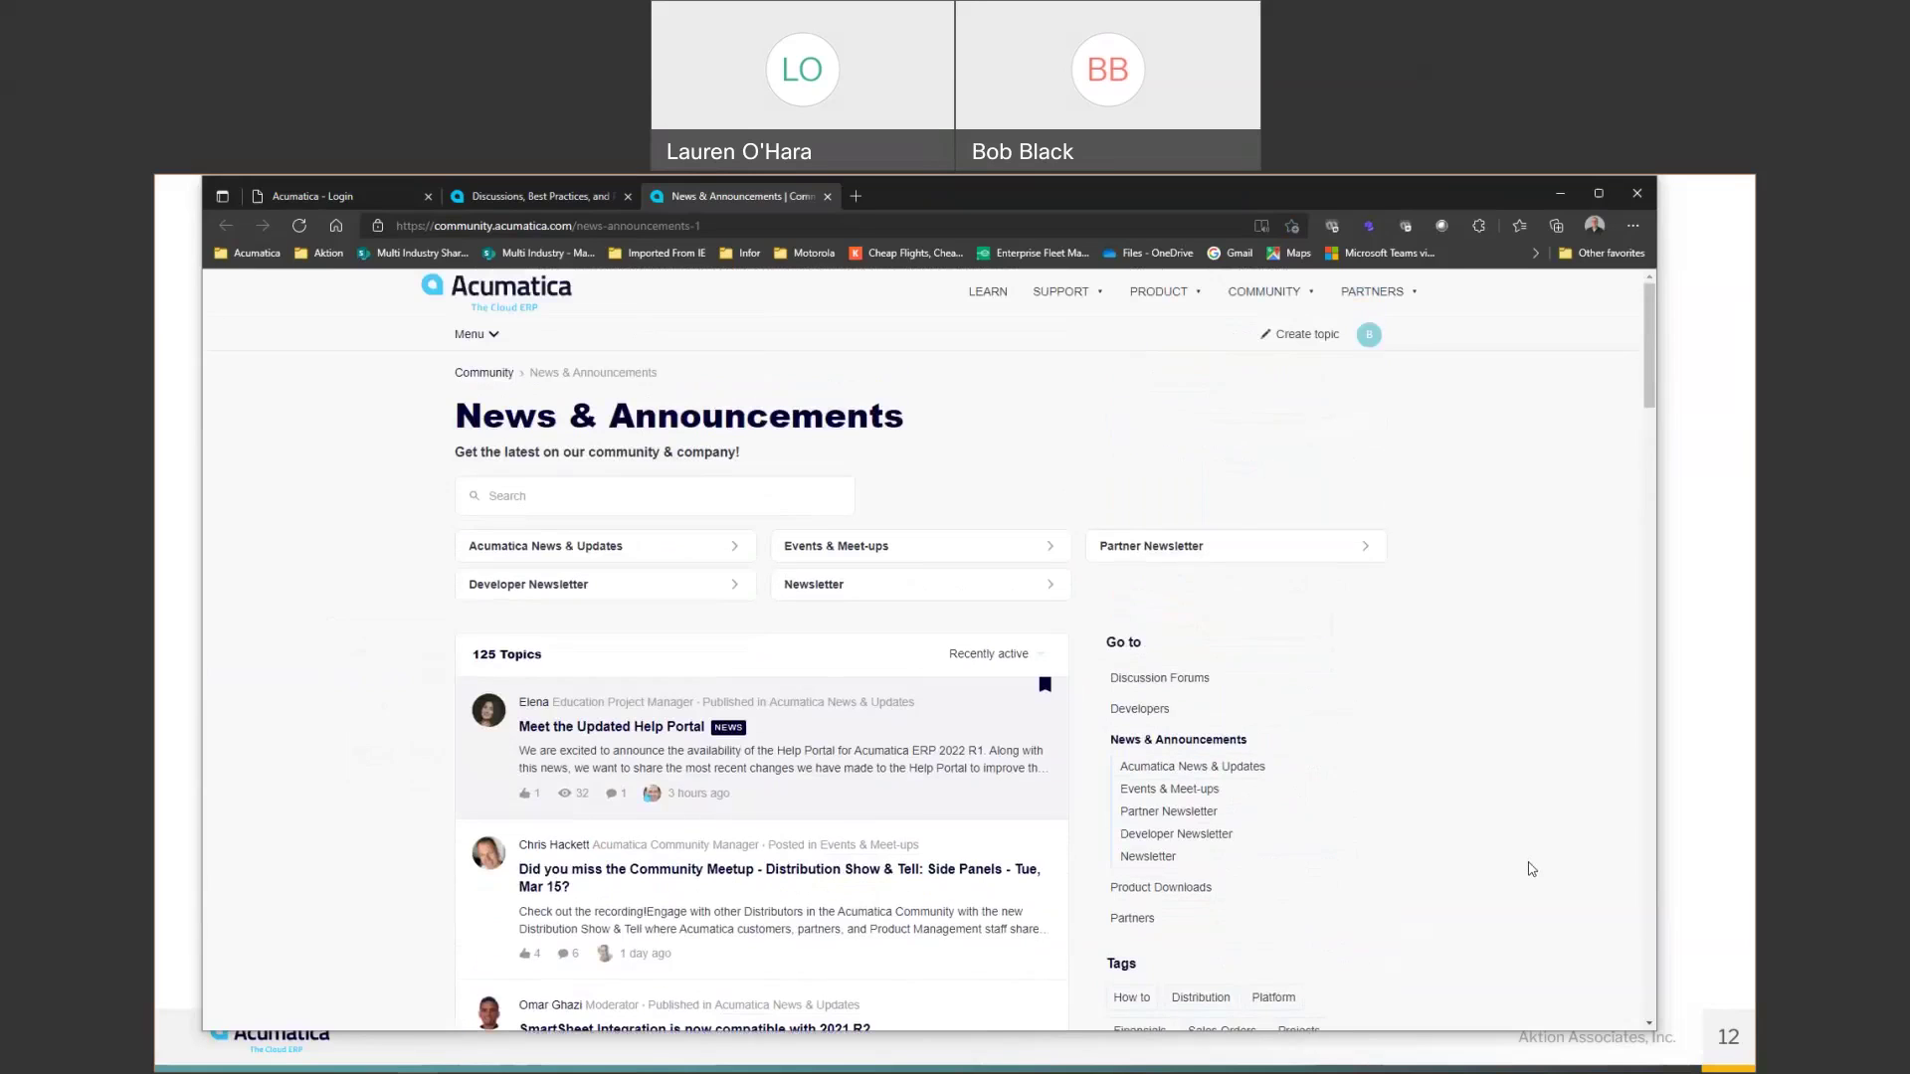
scroll(1530, 866, "down", 1)
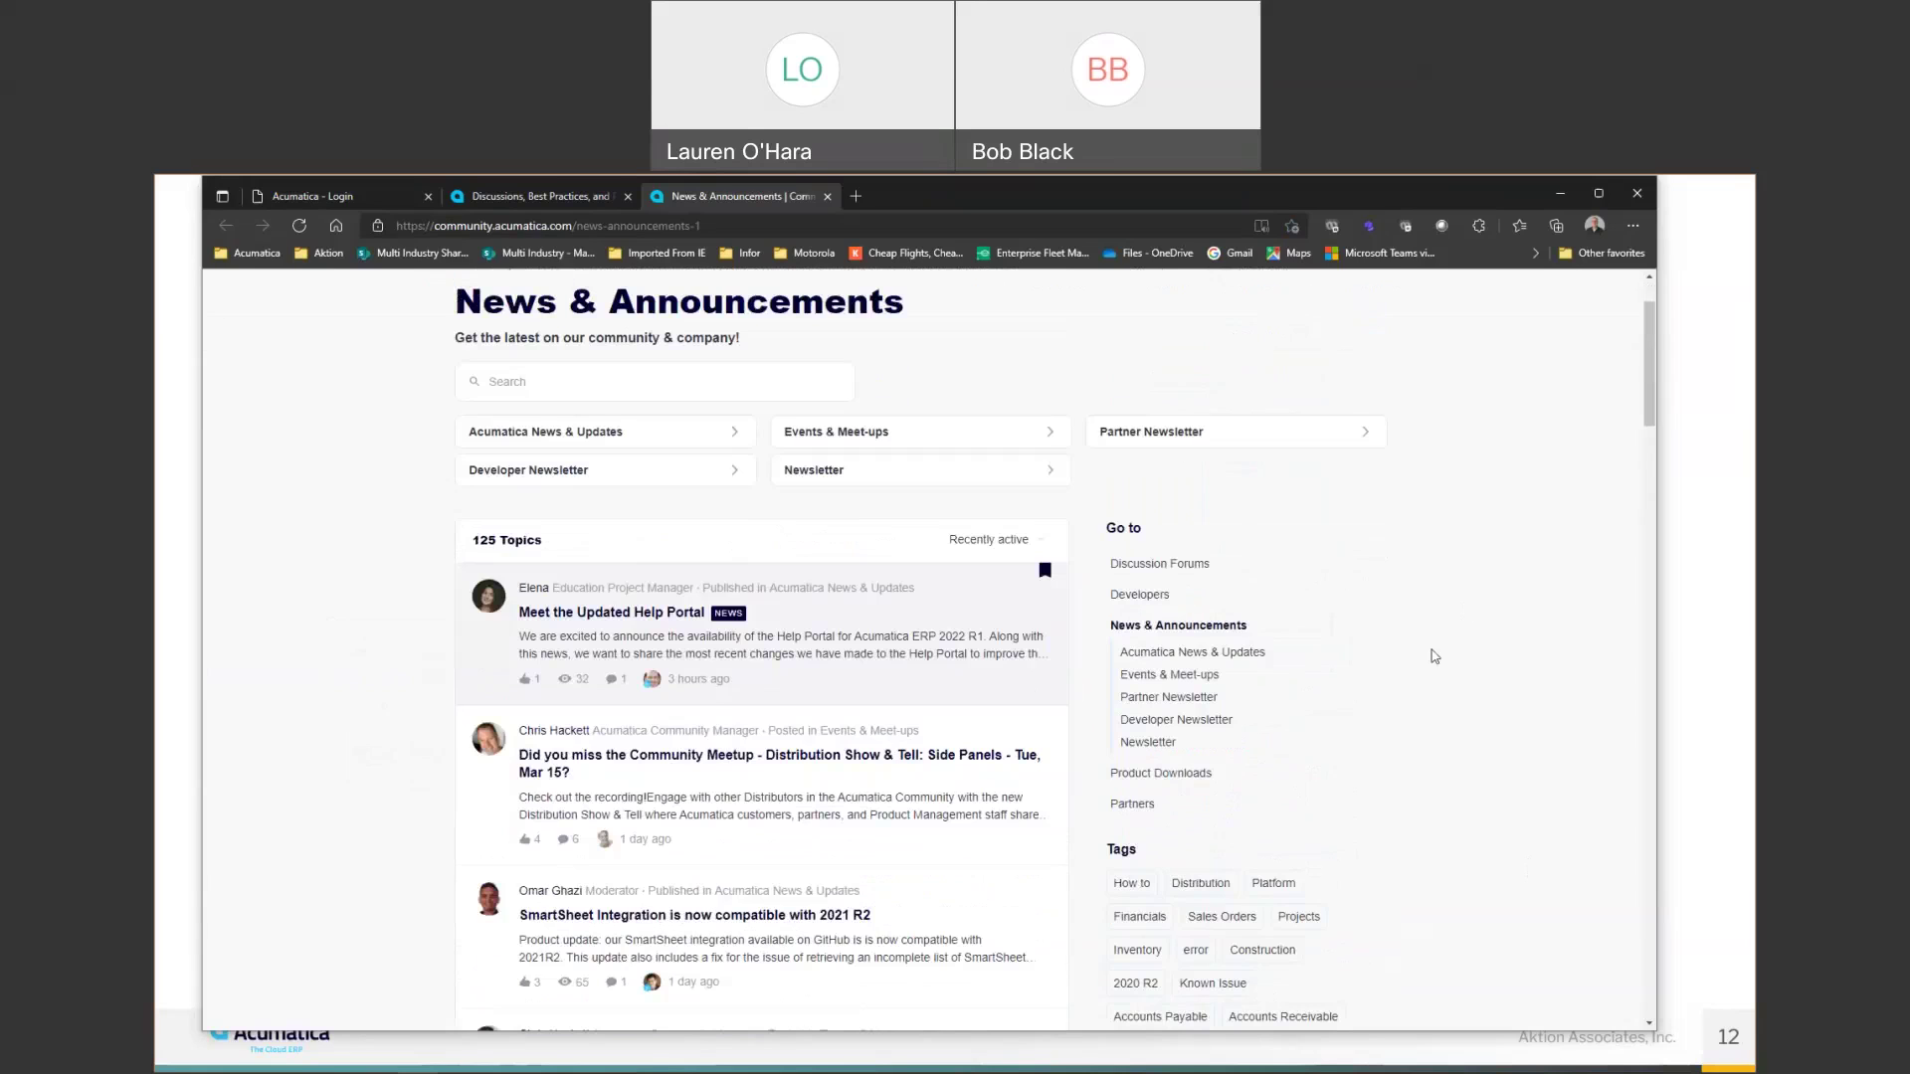
scroll(1433, 657, "down", 2)
scroll(1307, 656, "down", 2)
scroll(1307, 658, "down", 2)
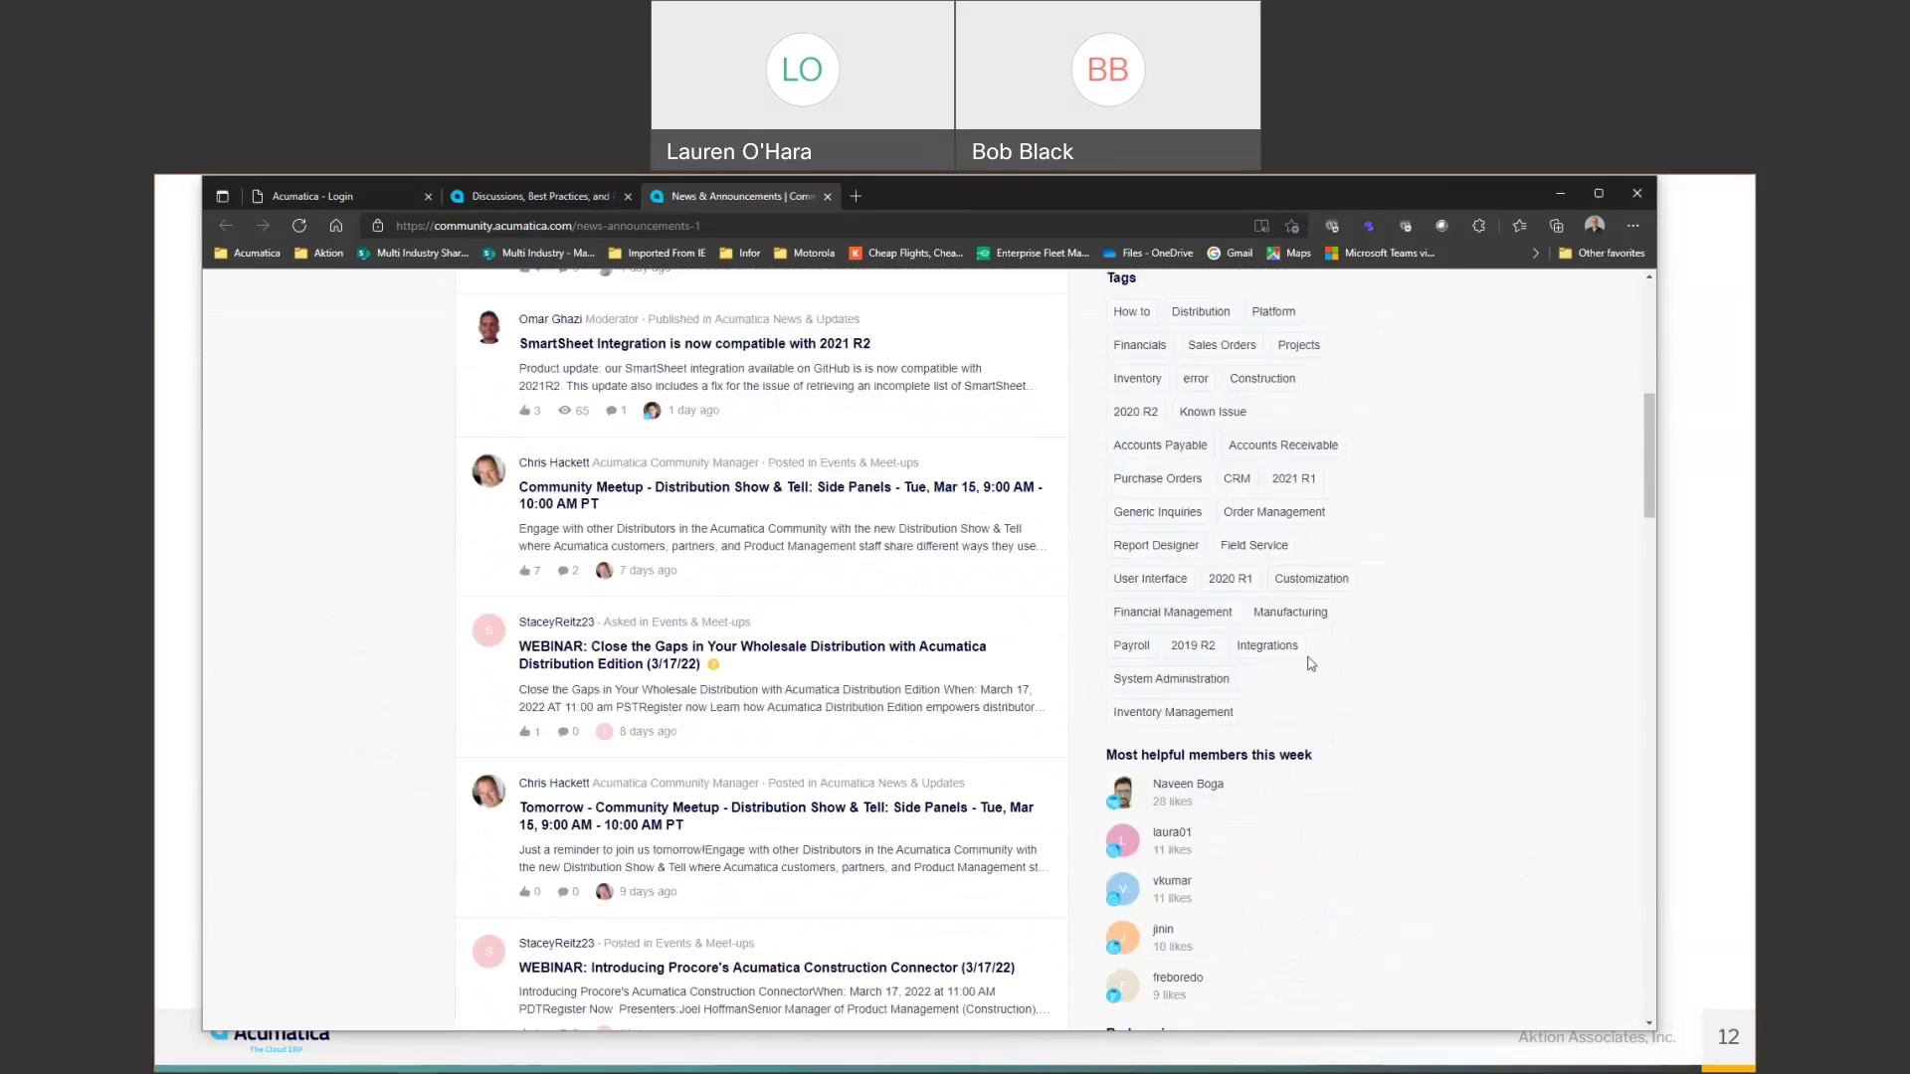
scroll(1329, 672, "down", 2)
scroll(1347, 692, "down", 1)
scroll(1346, 692, "down", 1)
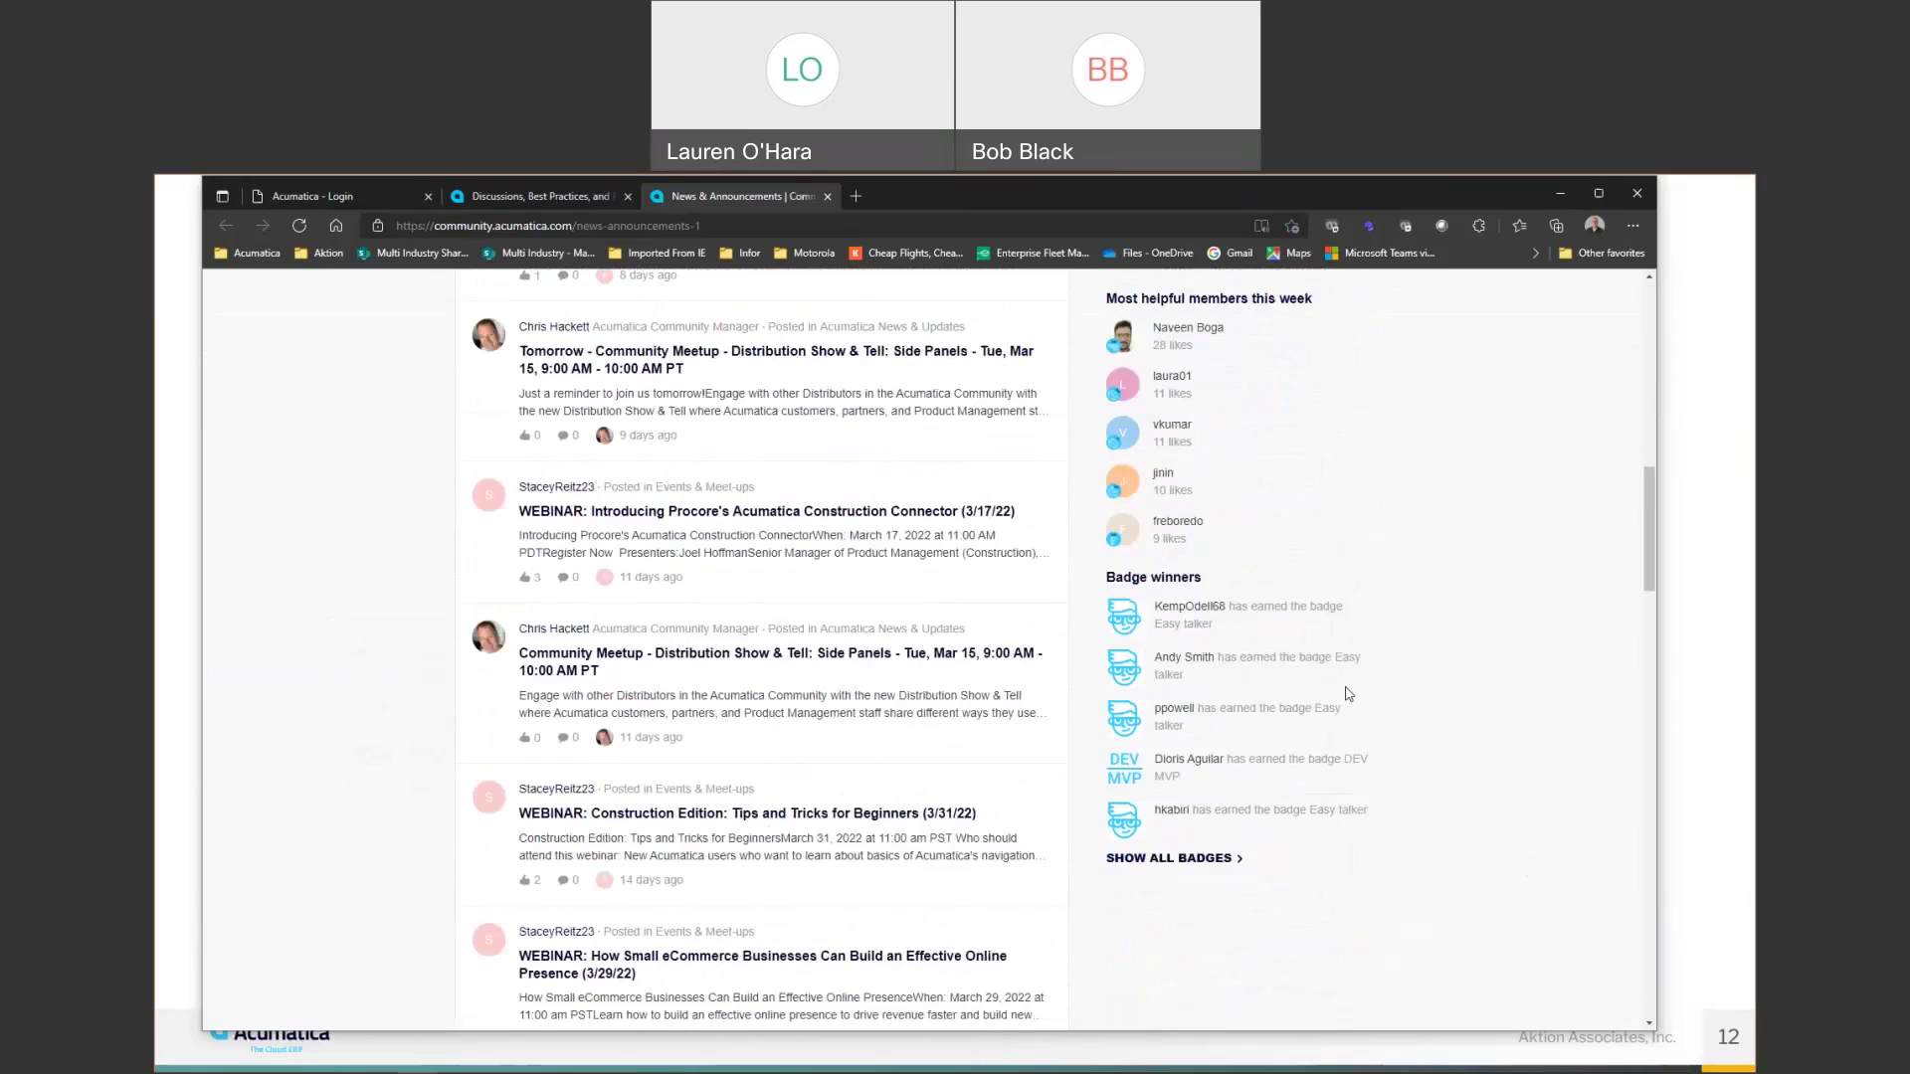
scroll(1465, 697, "up", 5)
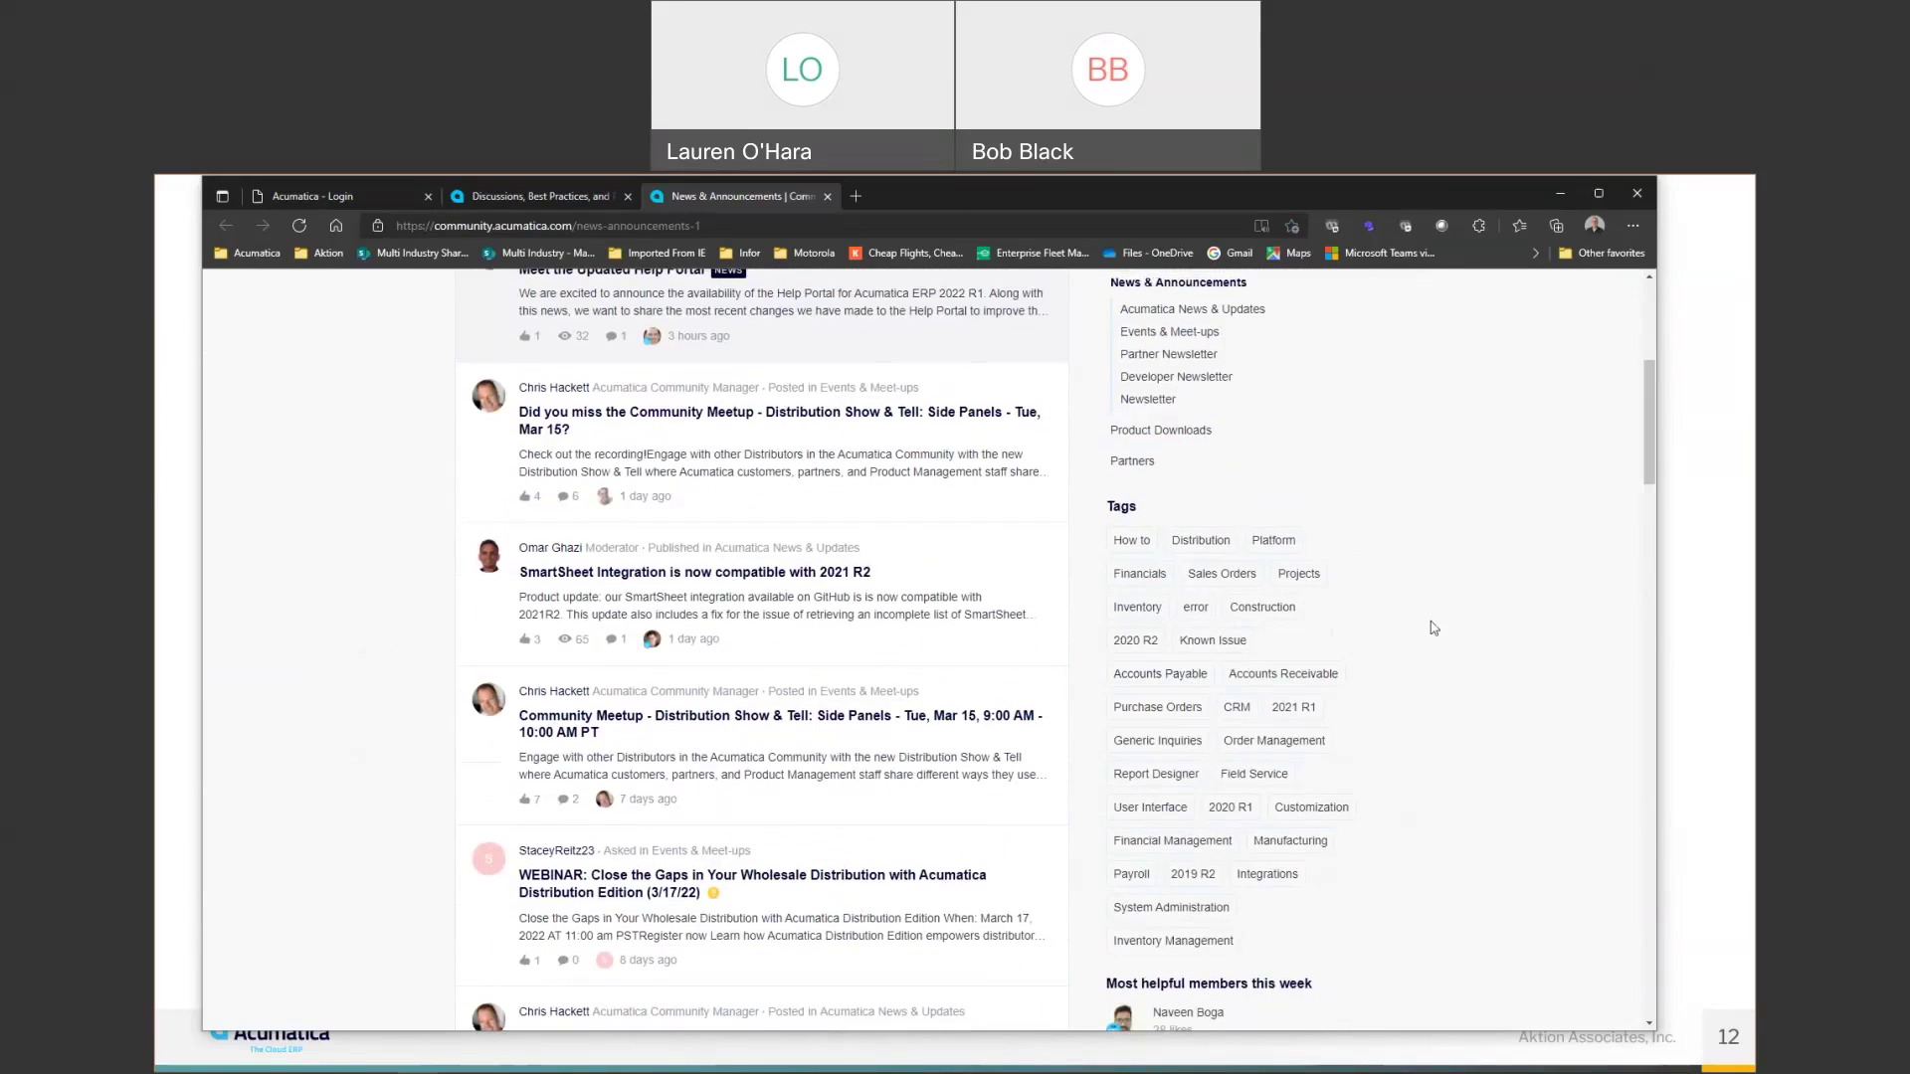
scroll(1227, 657, "up", 2)
scroll(1238, 627, "up", 3)
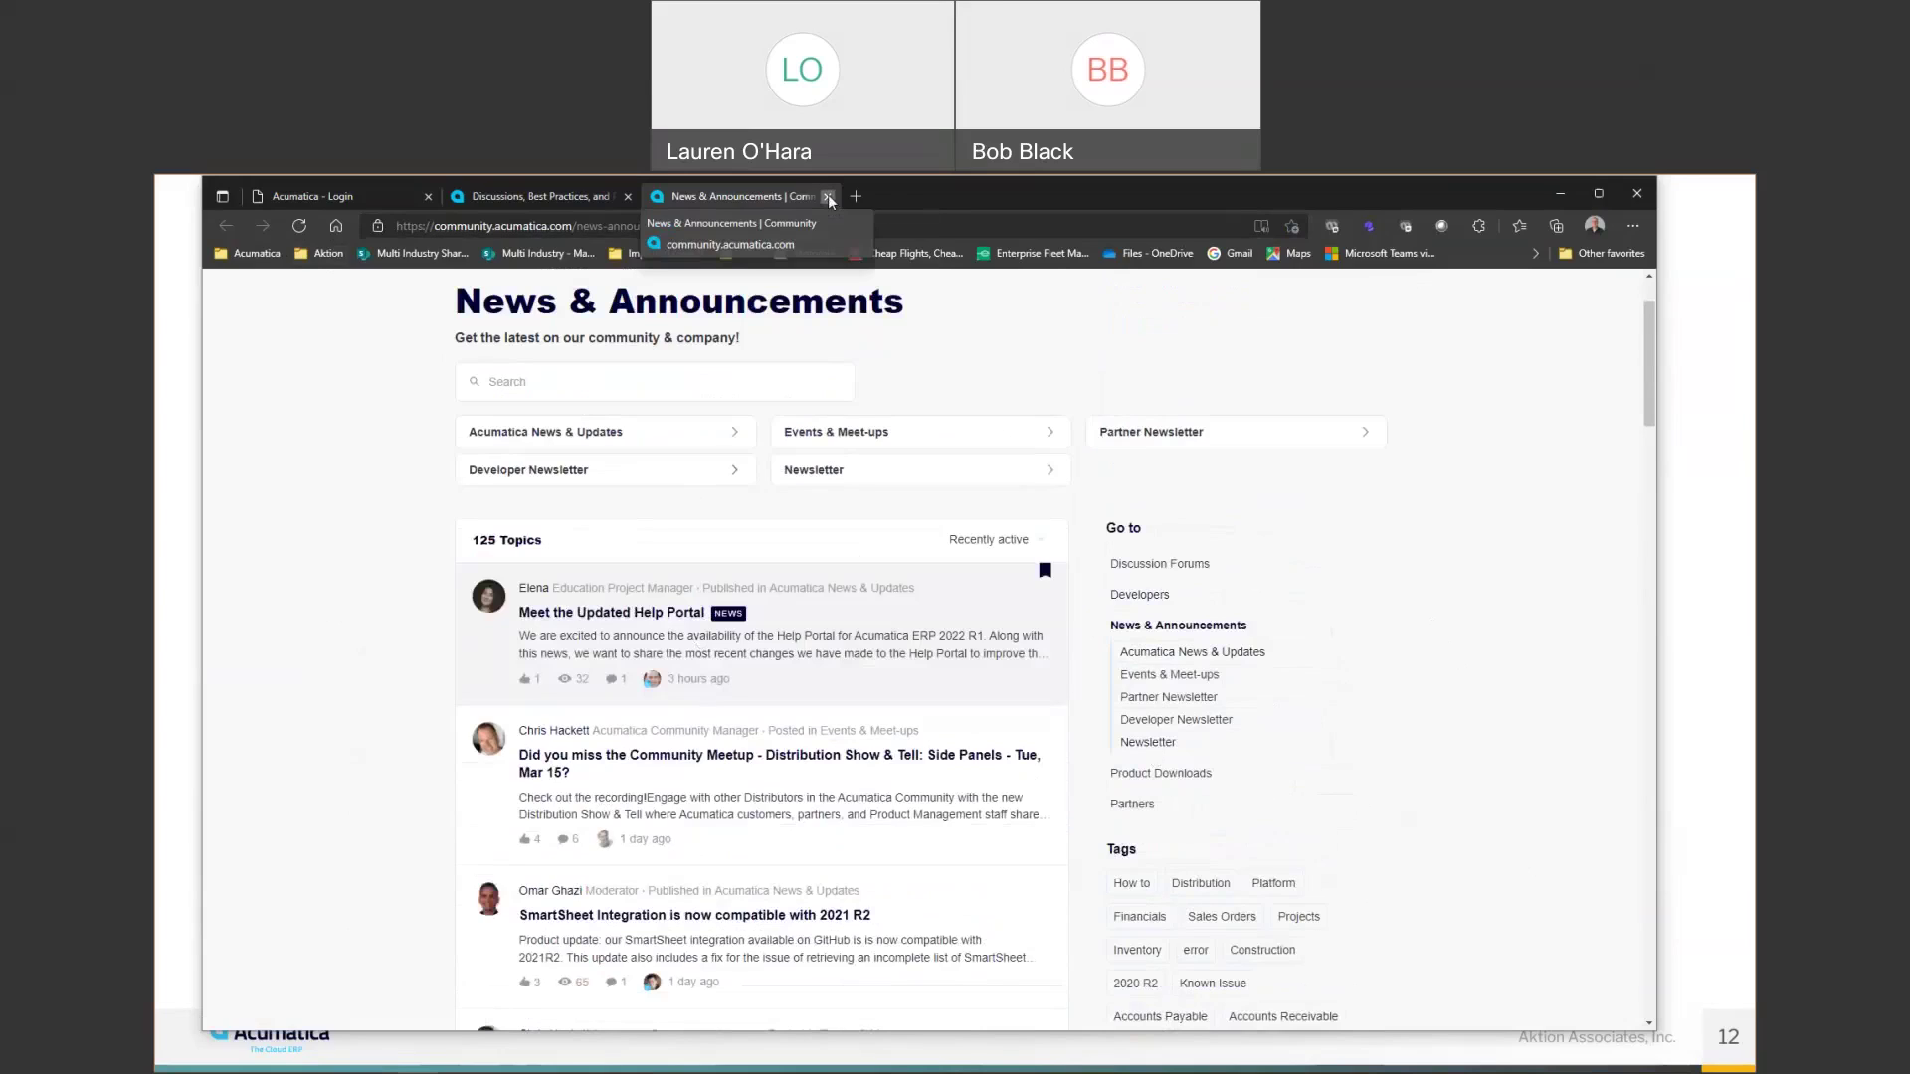
Close the News & Announcements tab and open the Discussion Forums card.
left_click(831, 199)
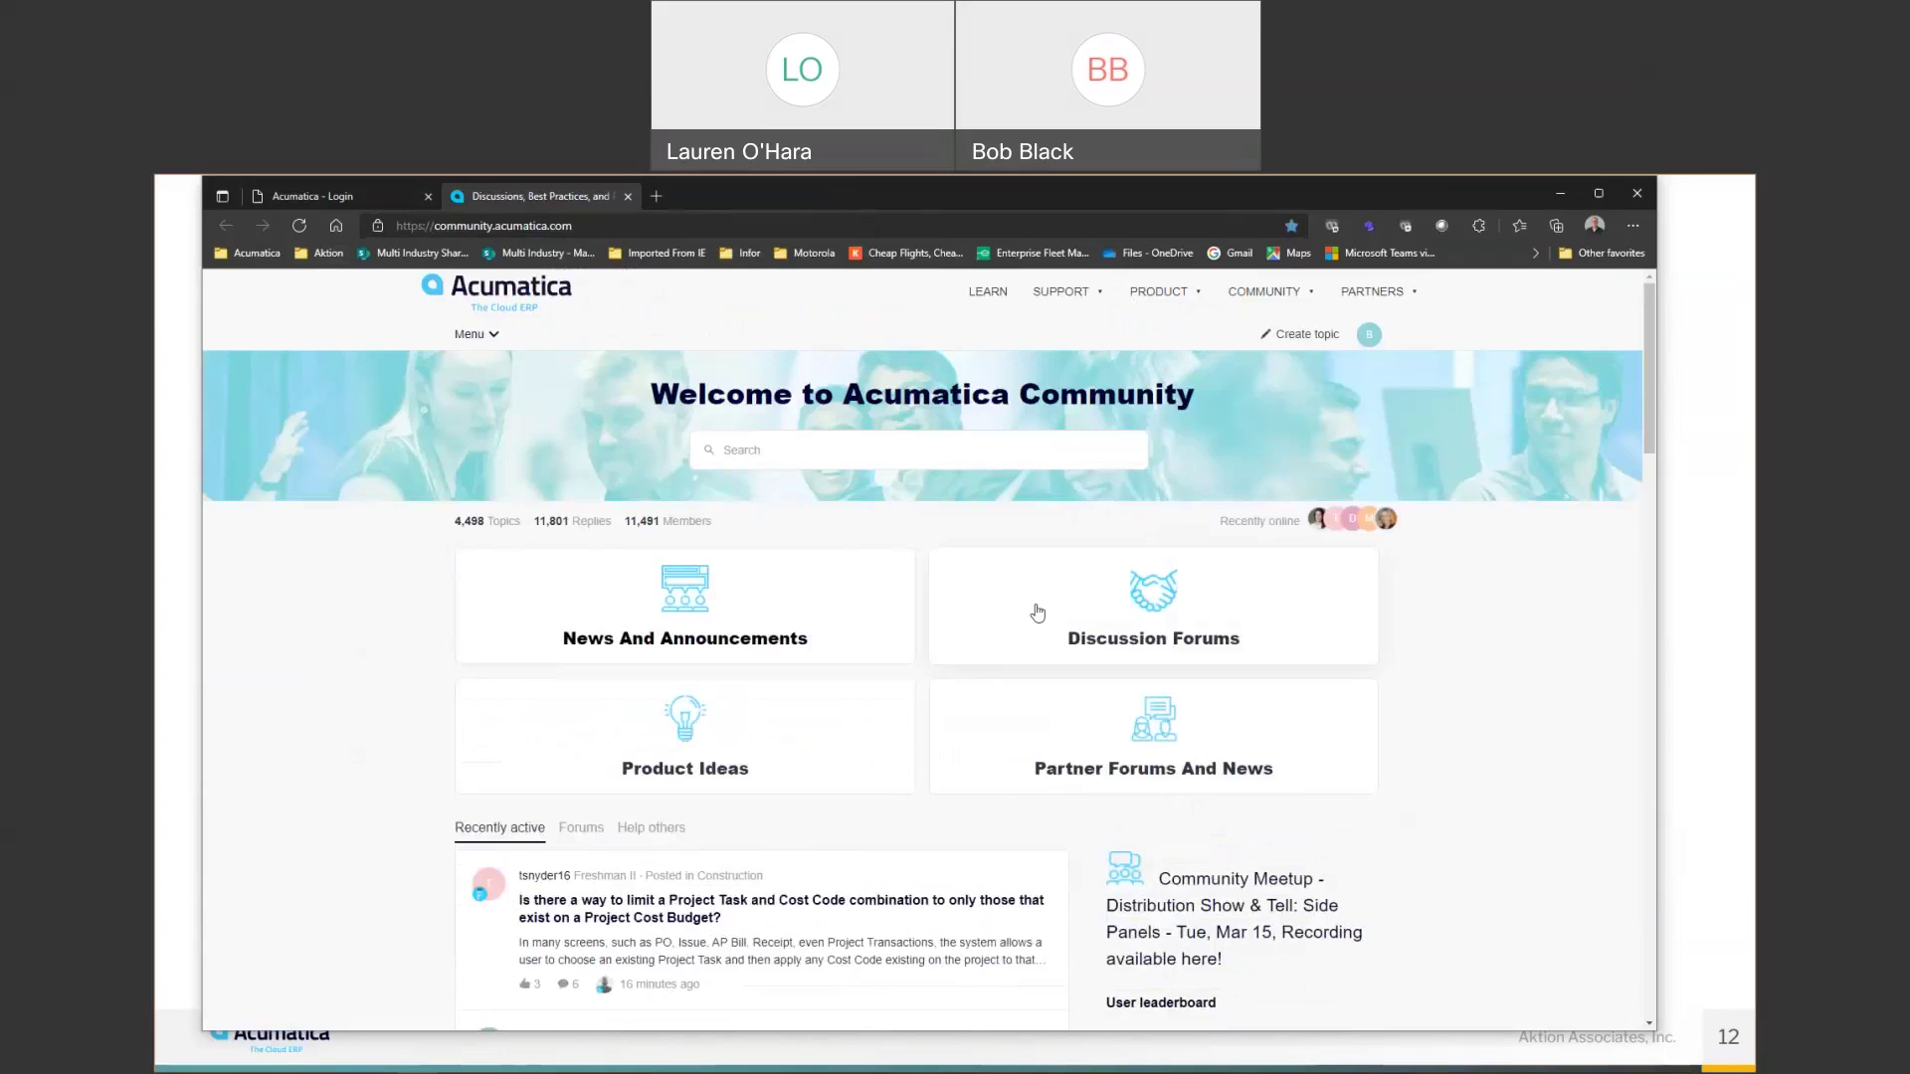
left_click(1152, 611)
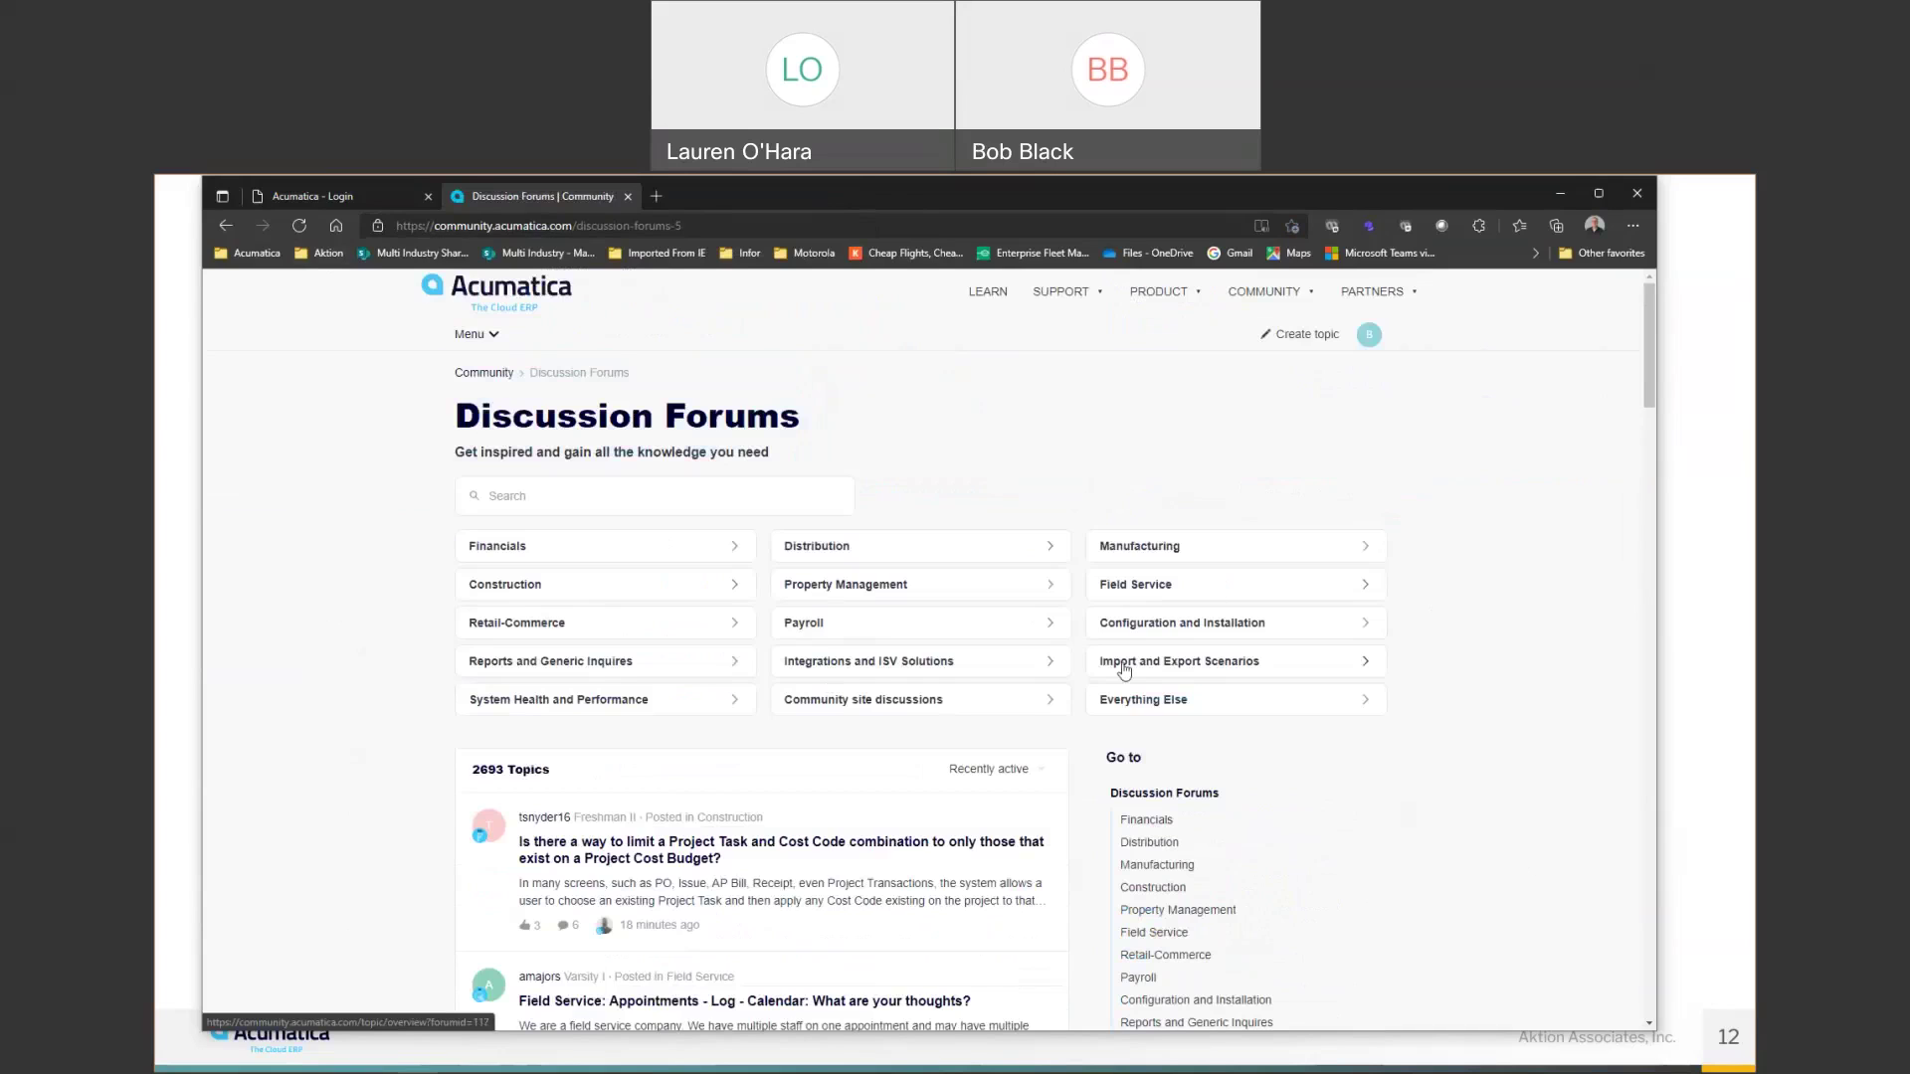
scroll(741, 787, "down", 2)
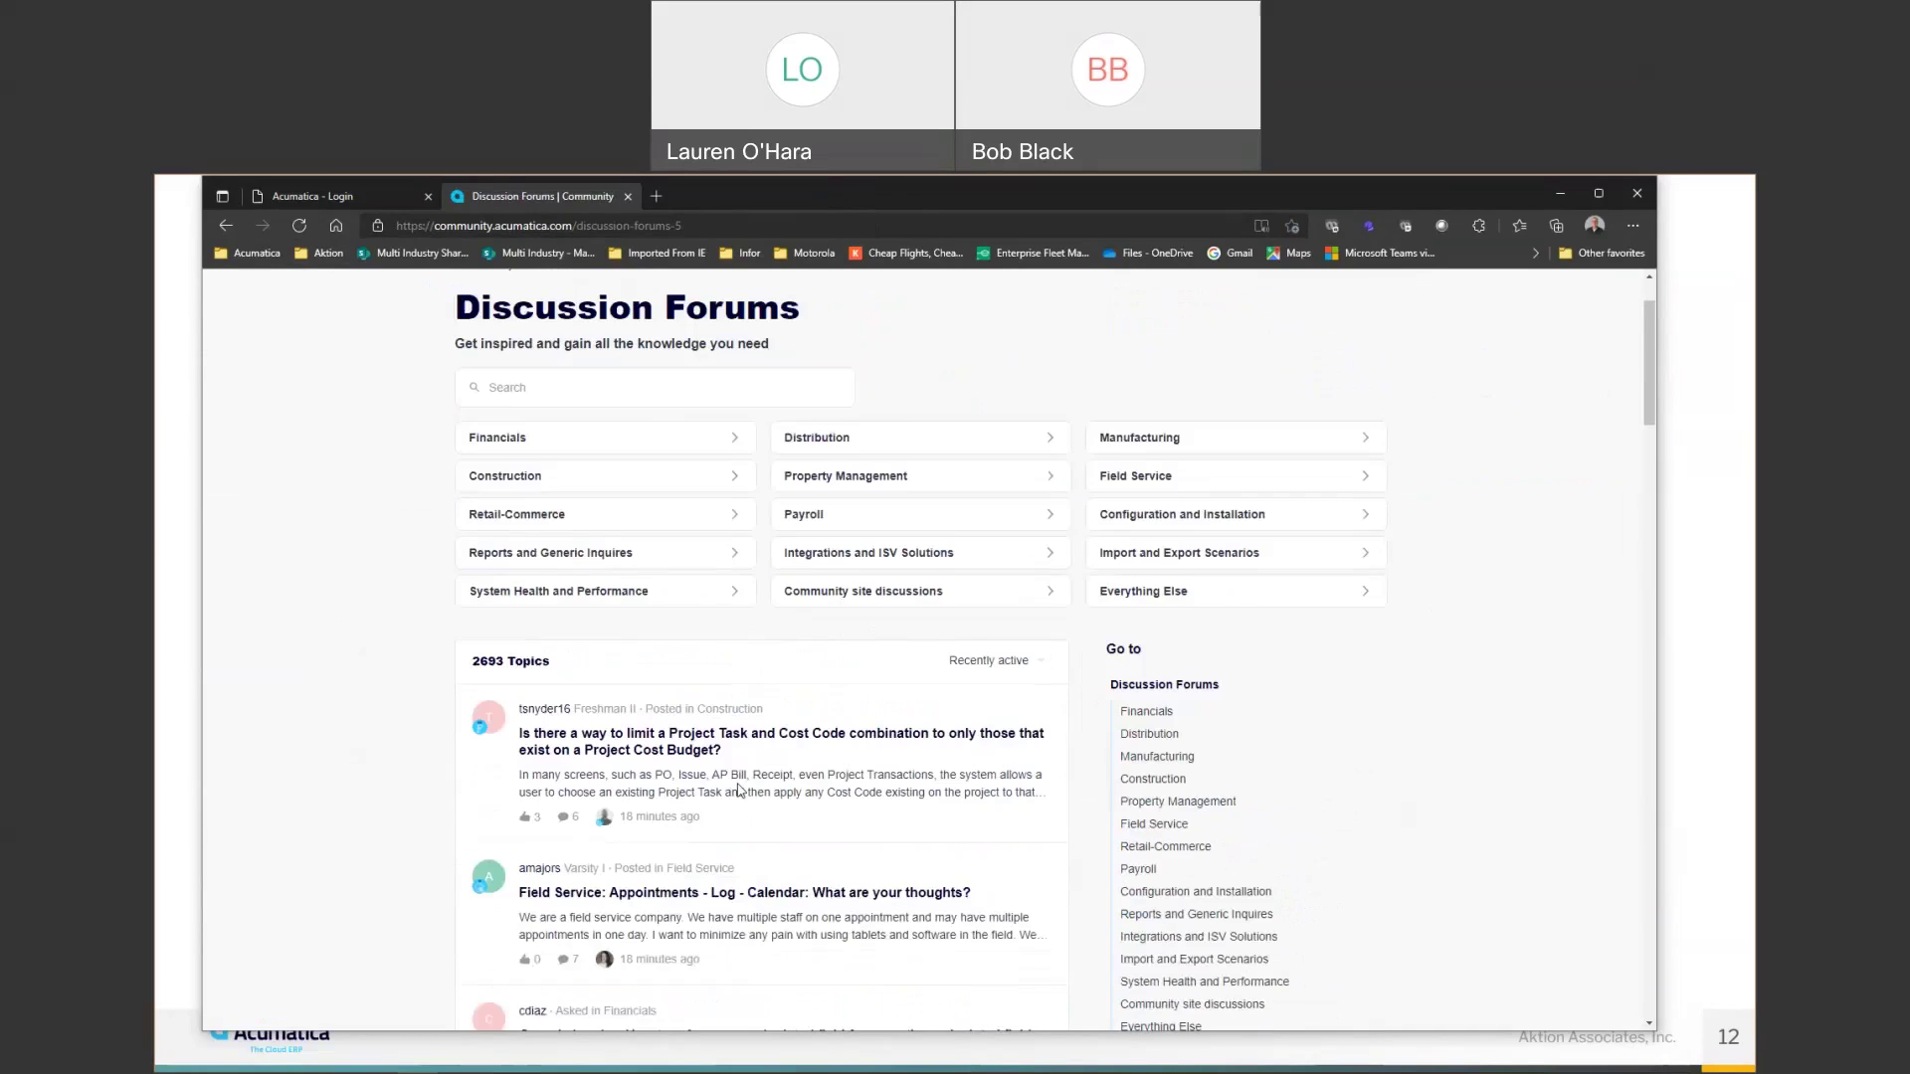
scroll(1035, 525, "down", 2)
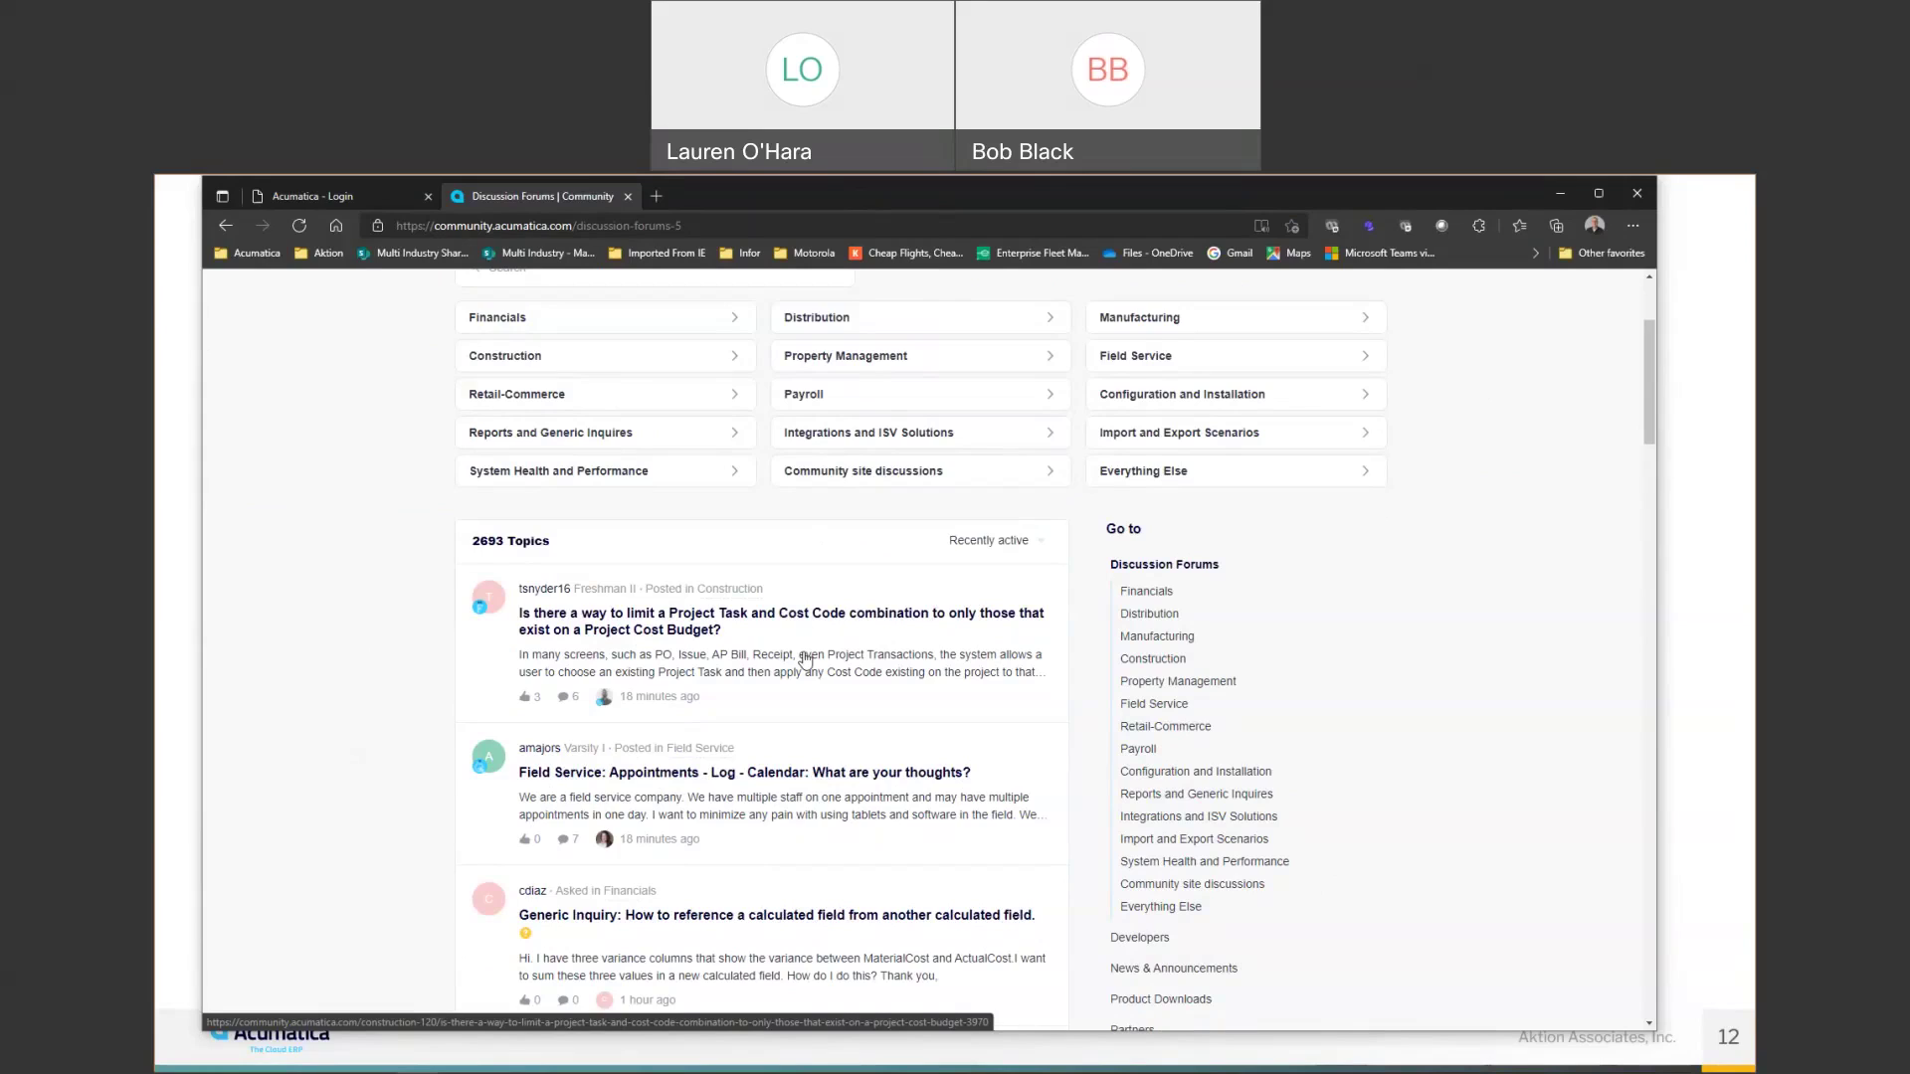
scroll(806, 659, "up", 3)
scroll(807, 660, "up", 2)
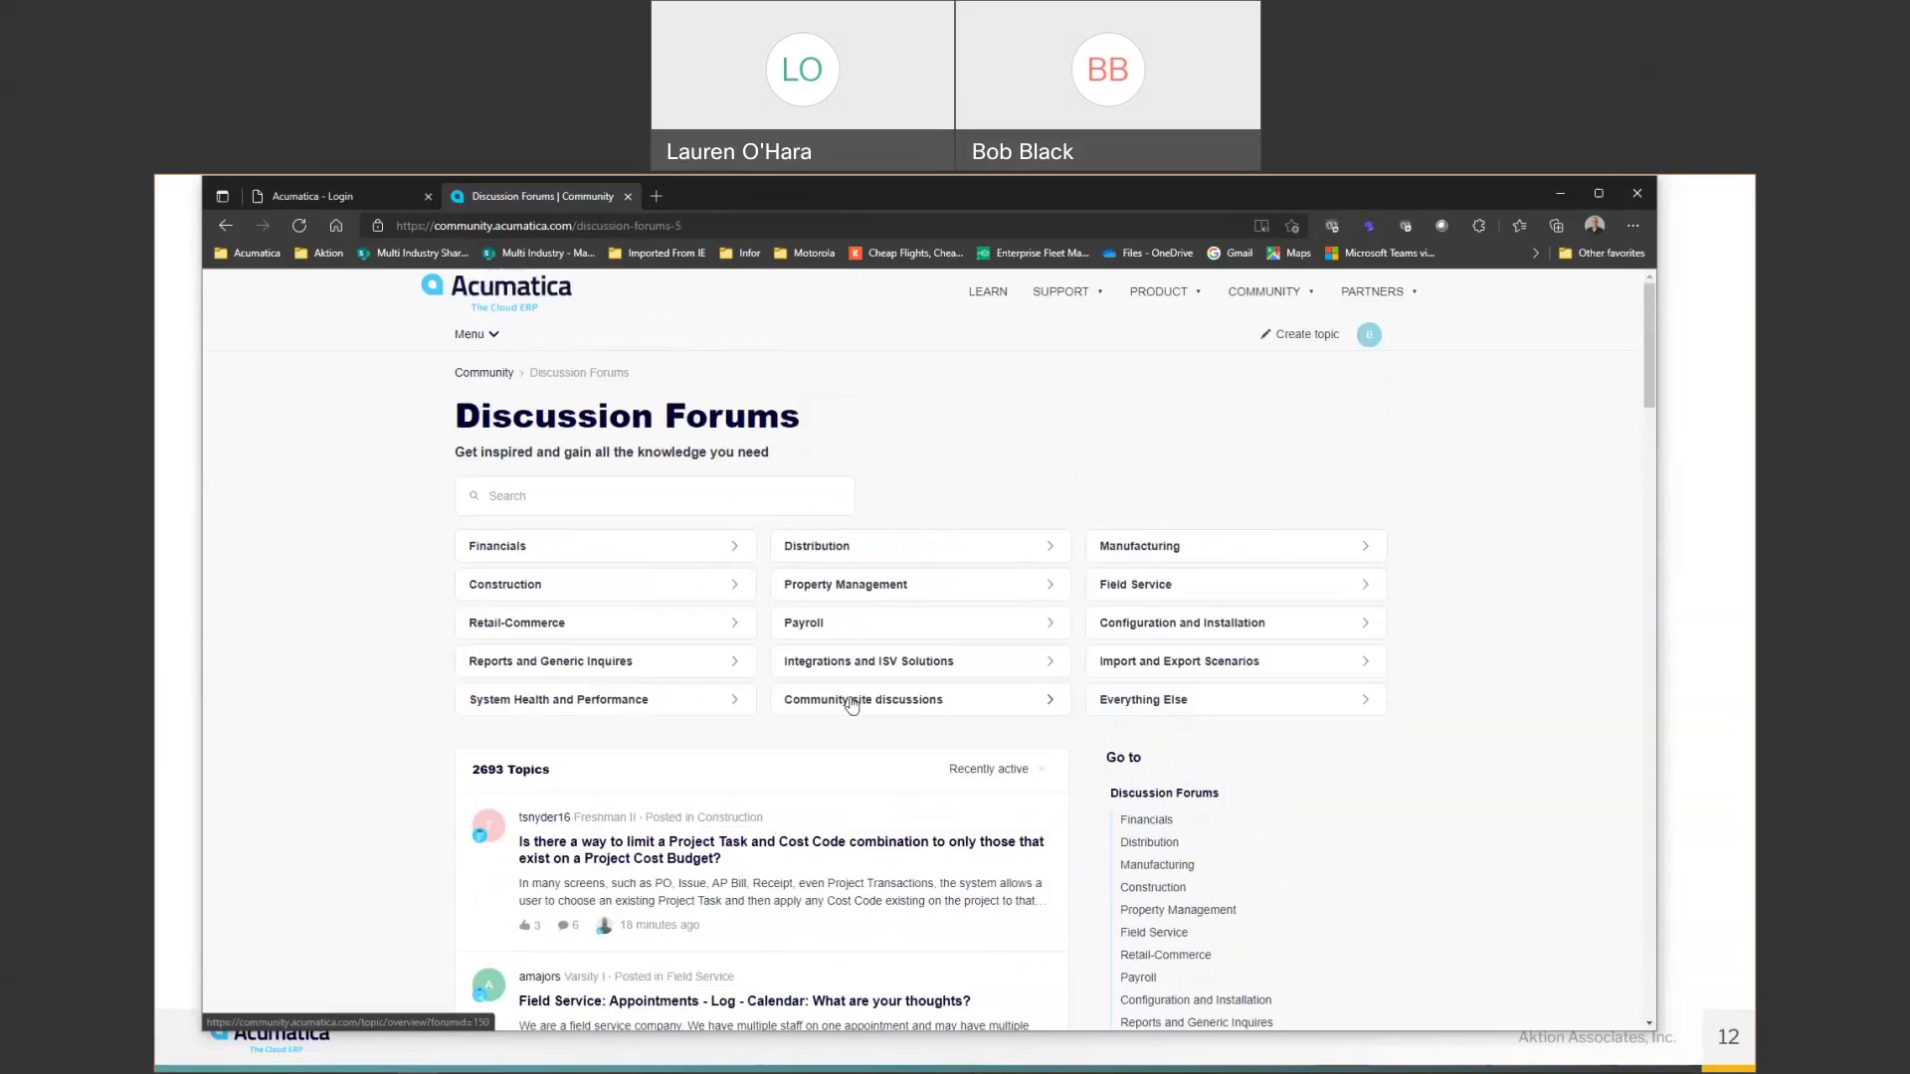
Go back to the community home page and open the Product Ideas card.
left_click(226, 226)
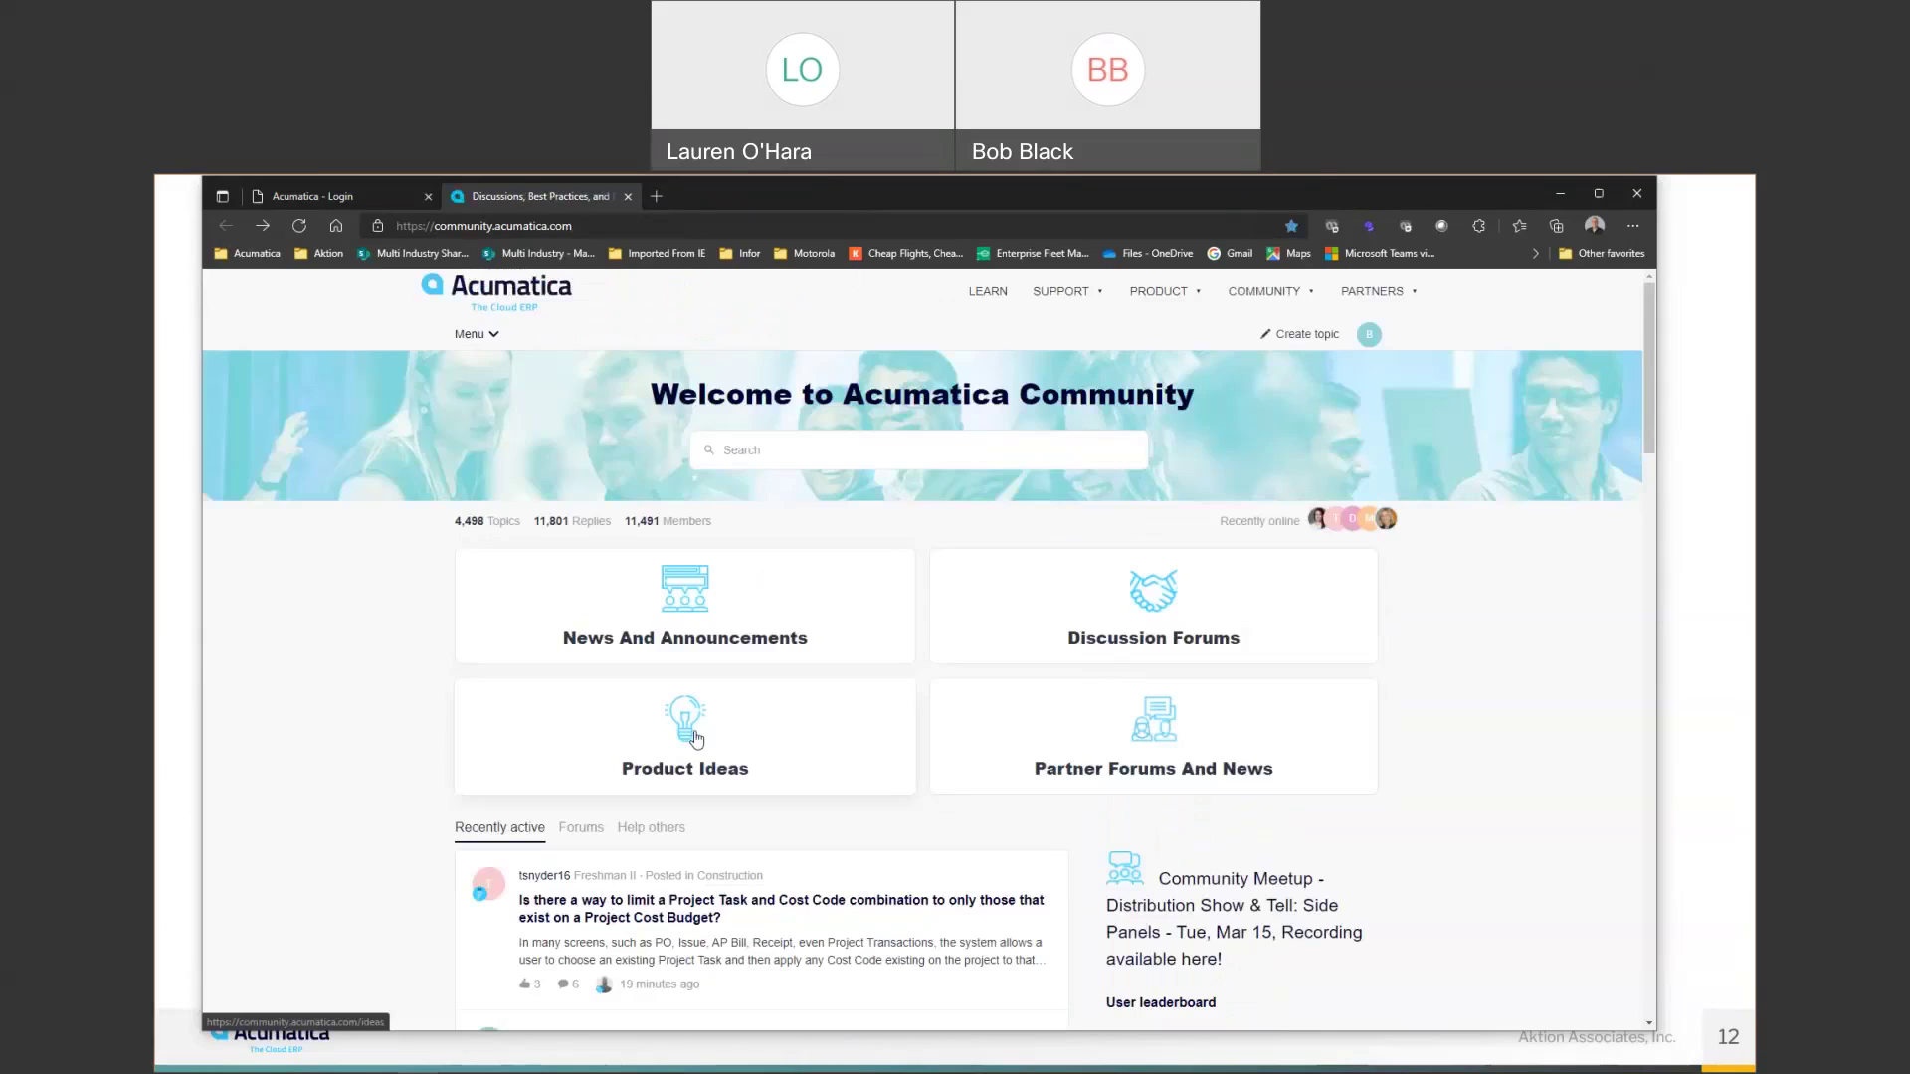
left_click(693, 737)
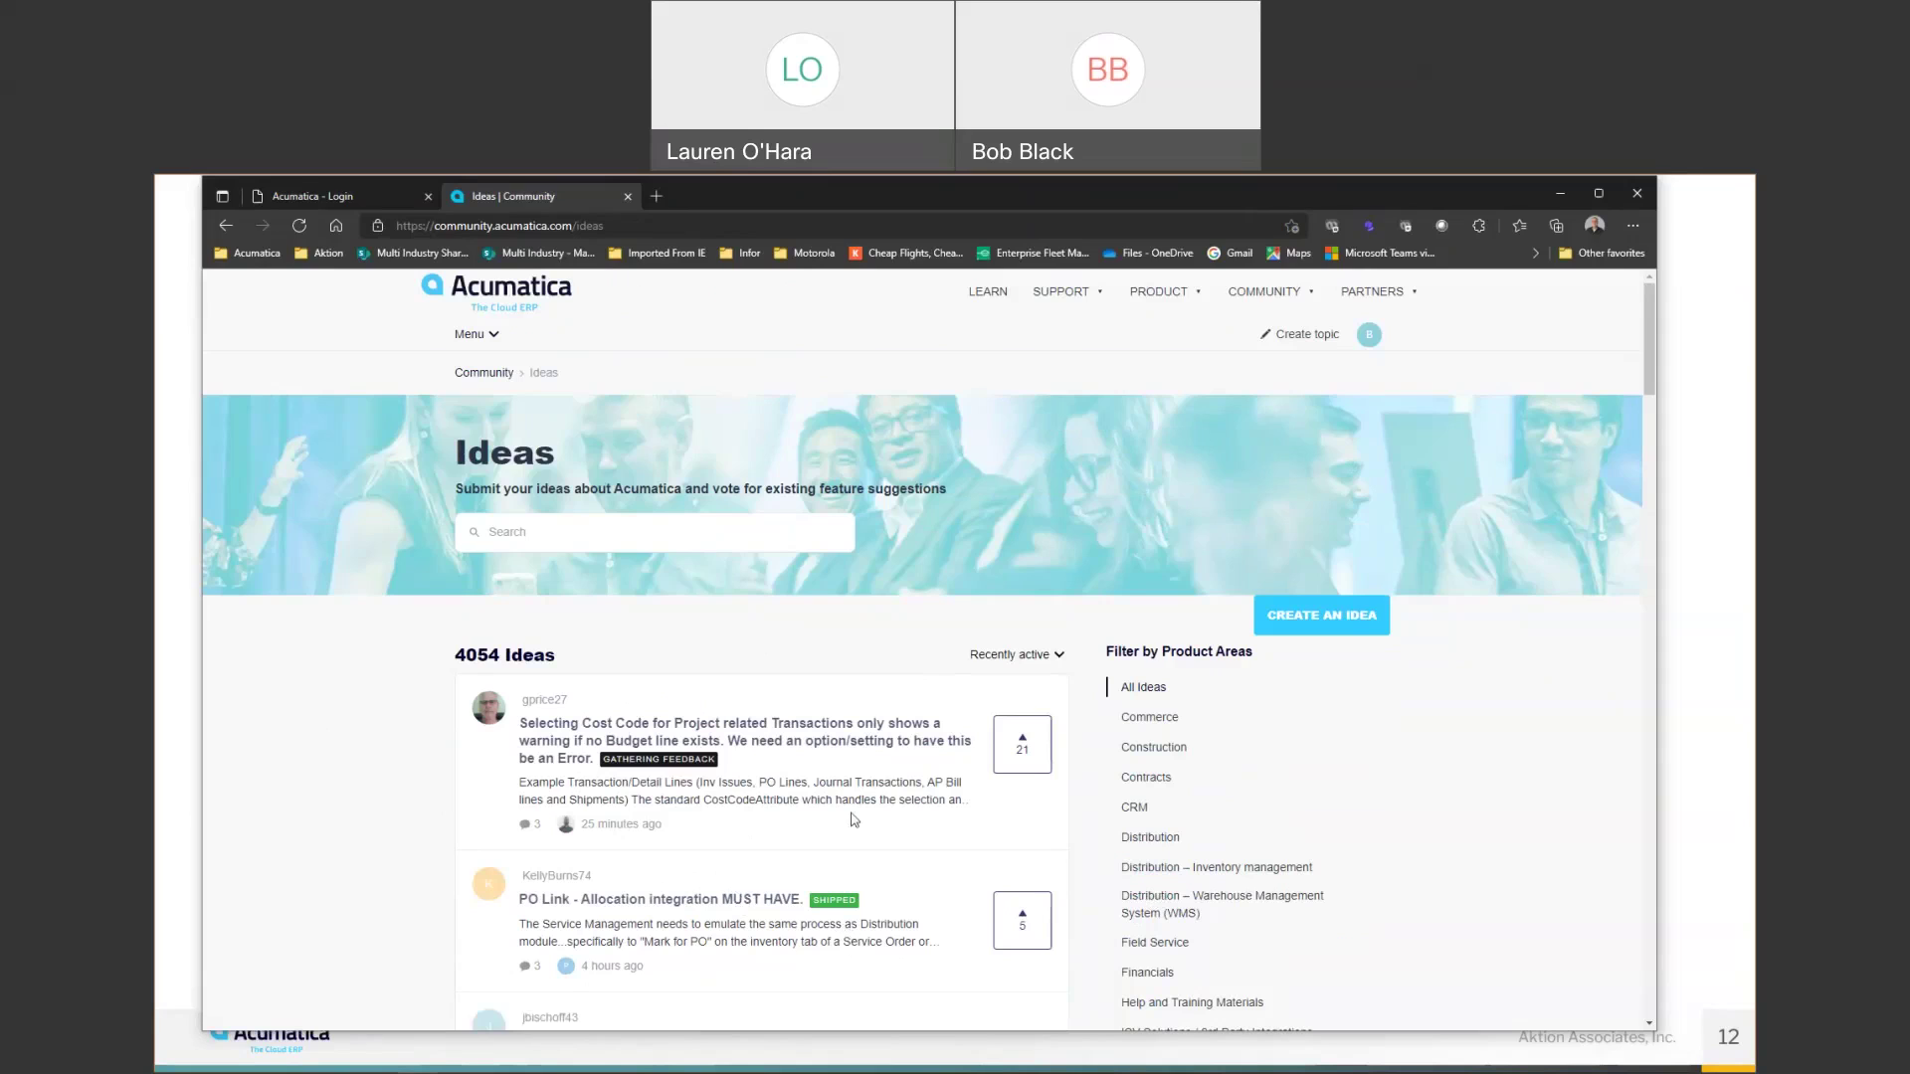
scroll(881, 818, "down", 1)
scroll(916, 816, "down", 3)
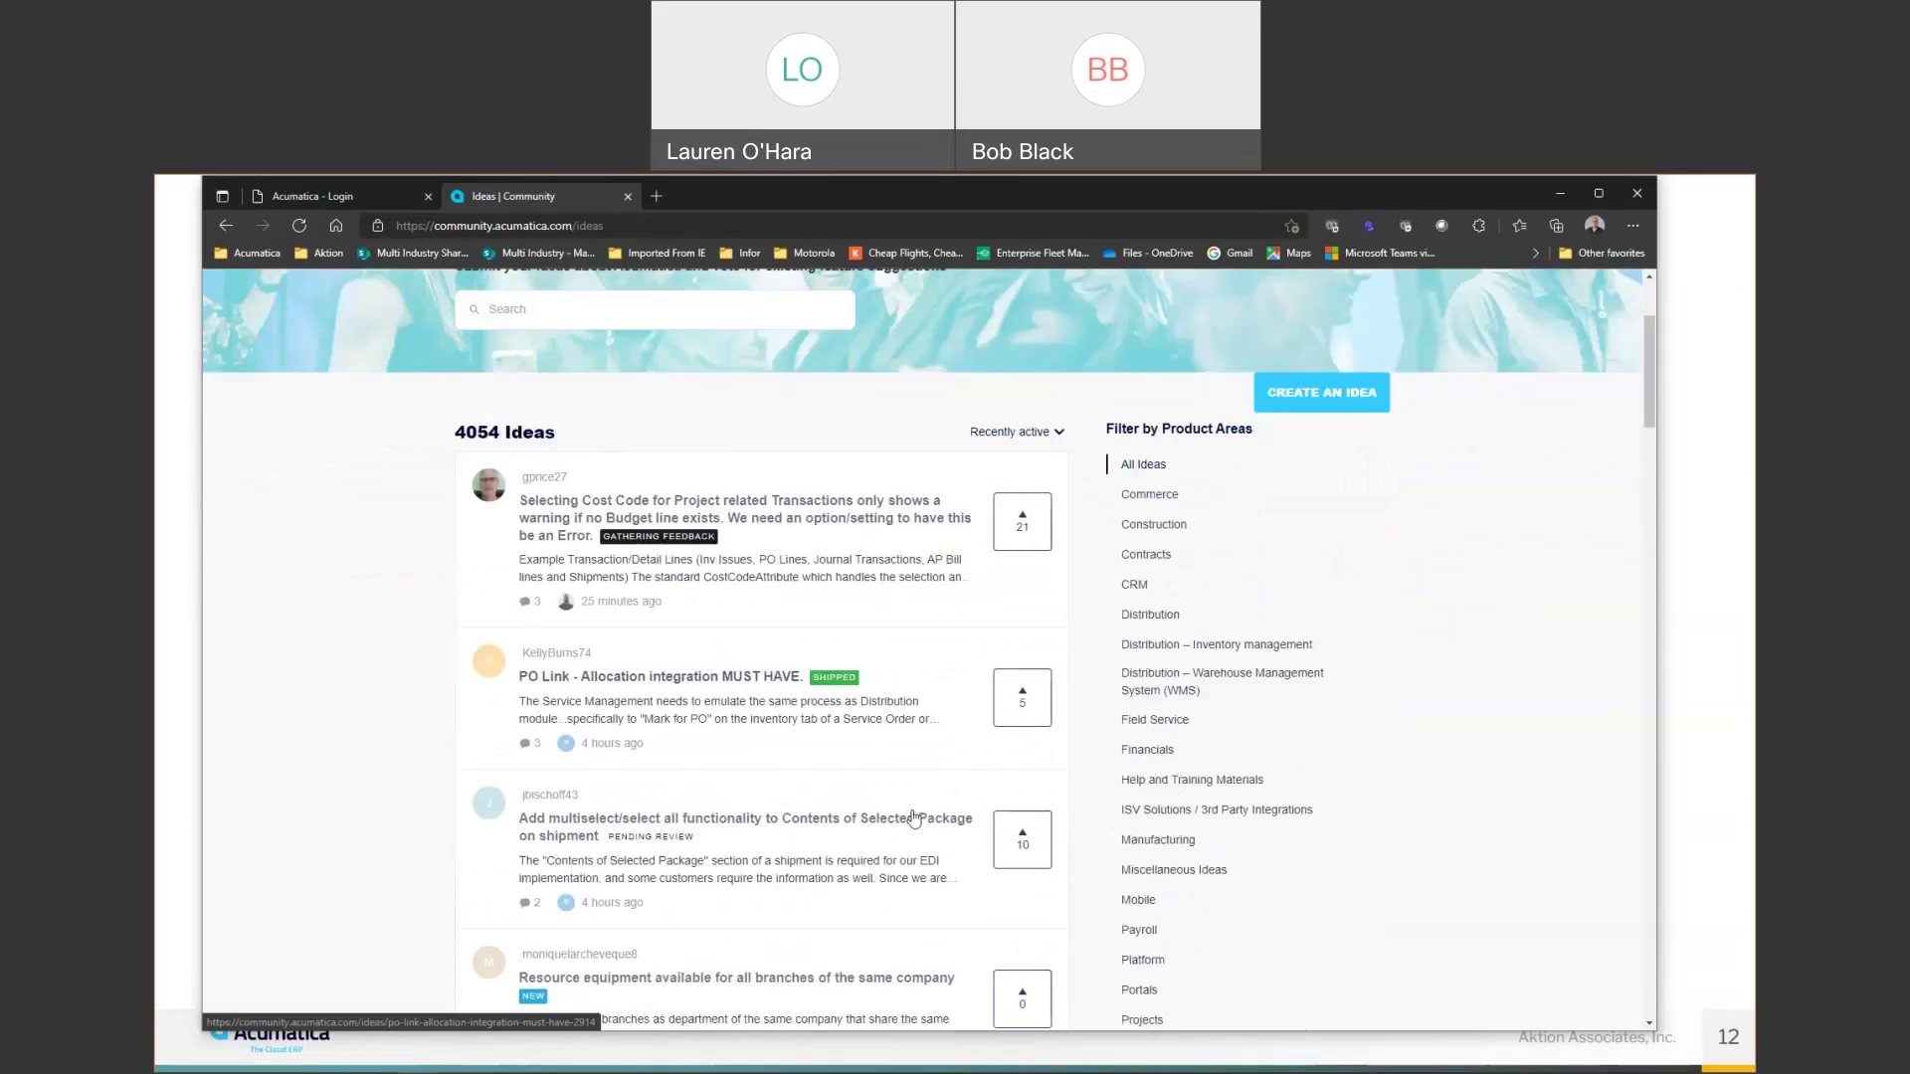
scroll(915, 817, "down", 3)
scroll(915, 817, "down", 3)
scroll(916, 817, "down", 2)
scroll(916, 817, "down", 1)
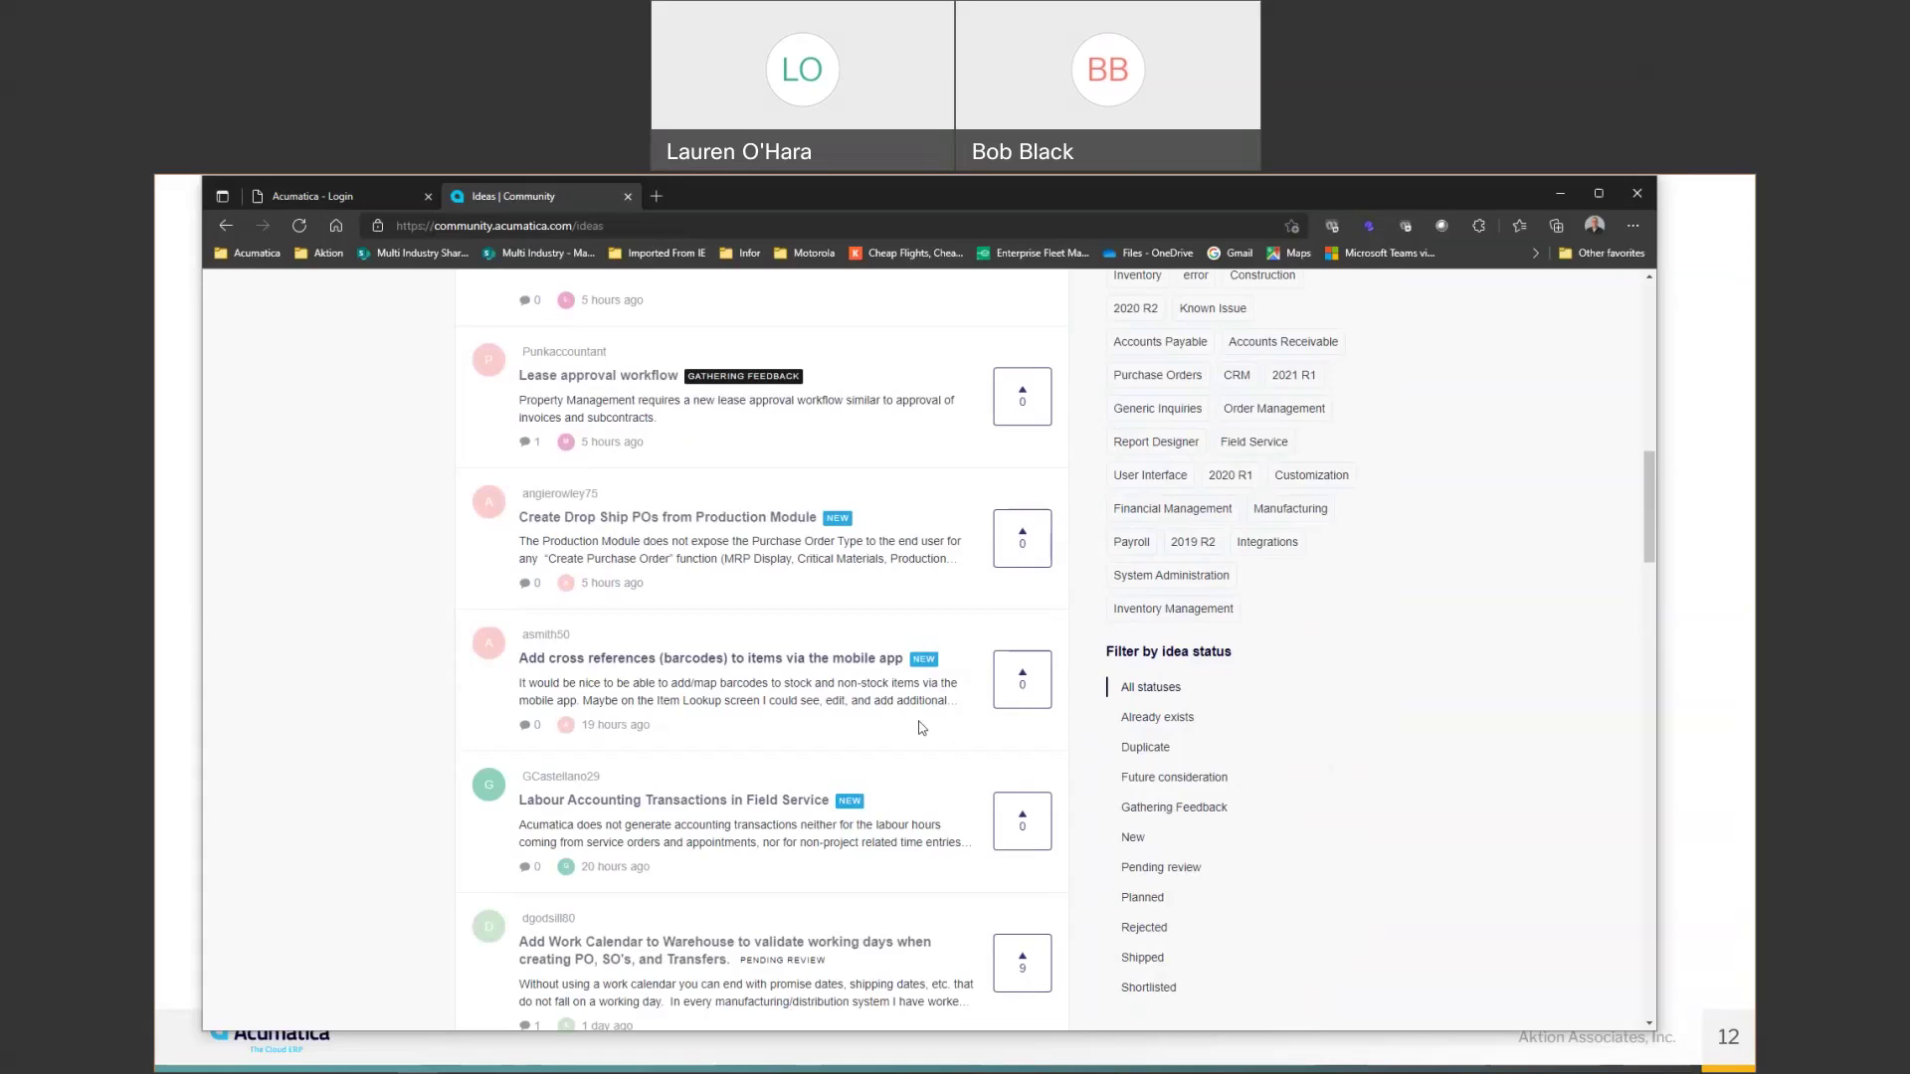
scroll(928, 777, "up", 5)
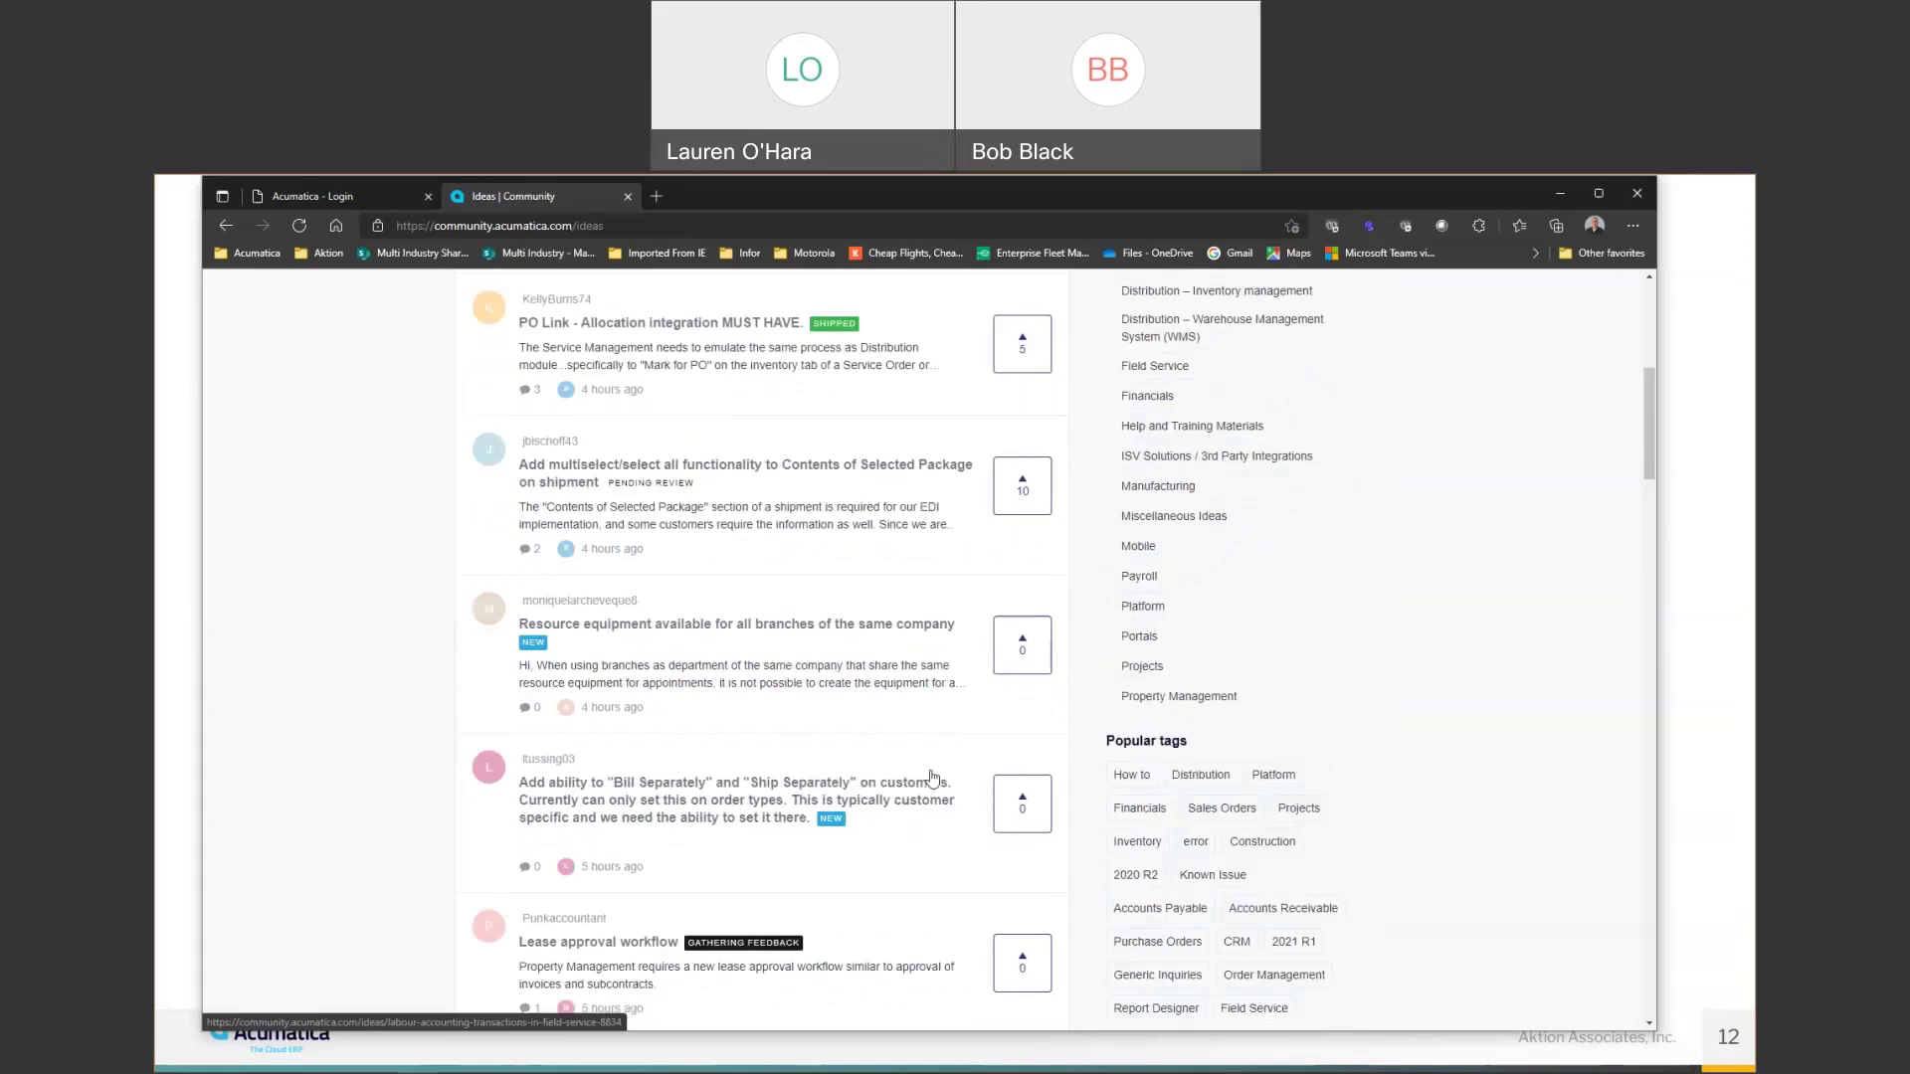
scroll(928, 777, "down", 5)
scroll(929, 777, "down", 3)
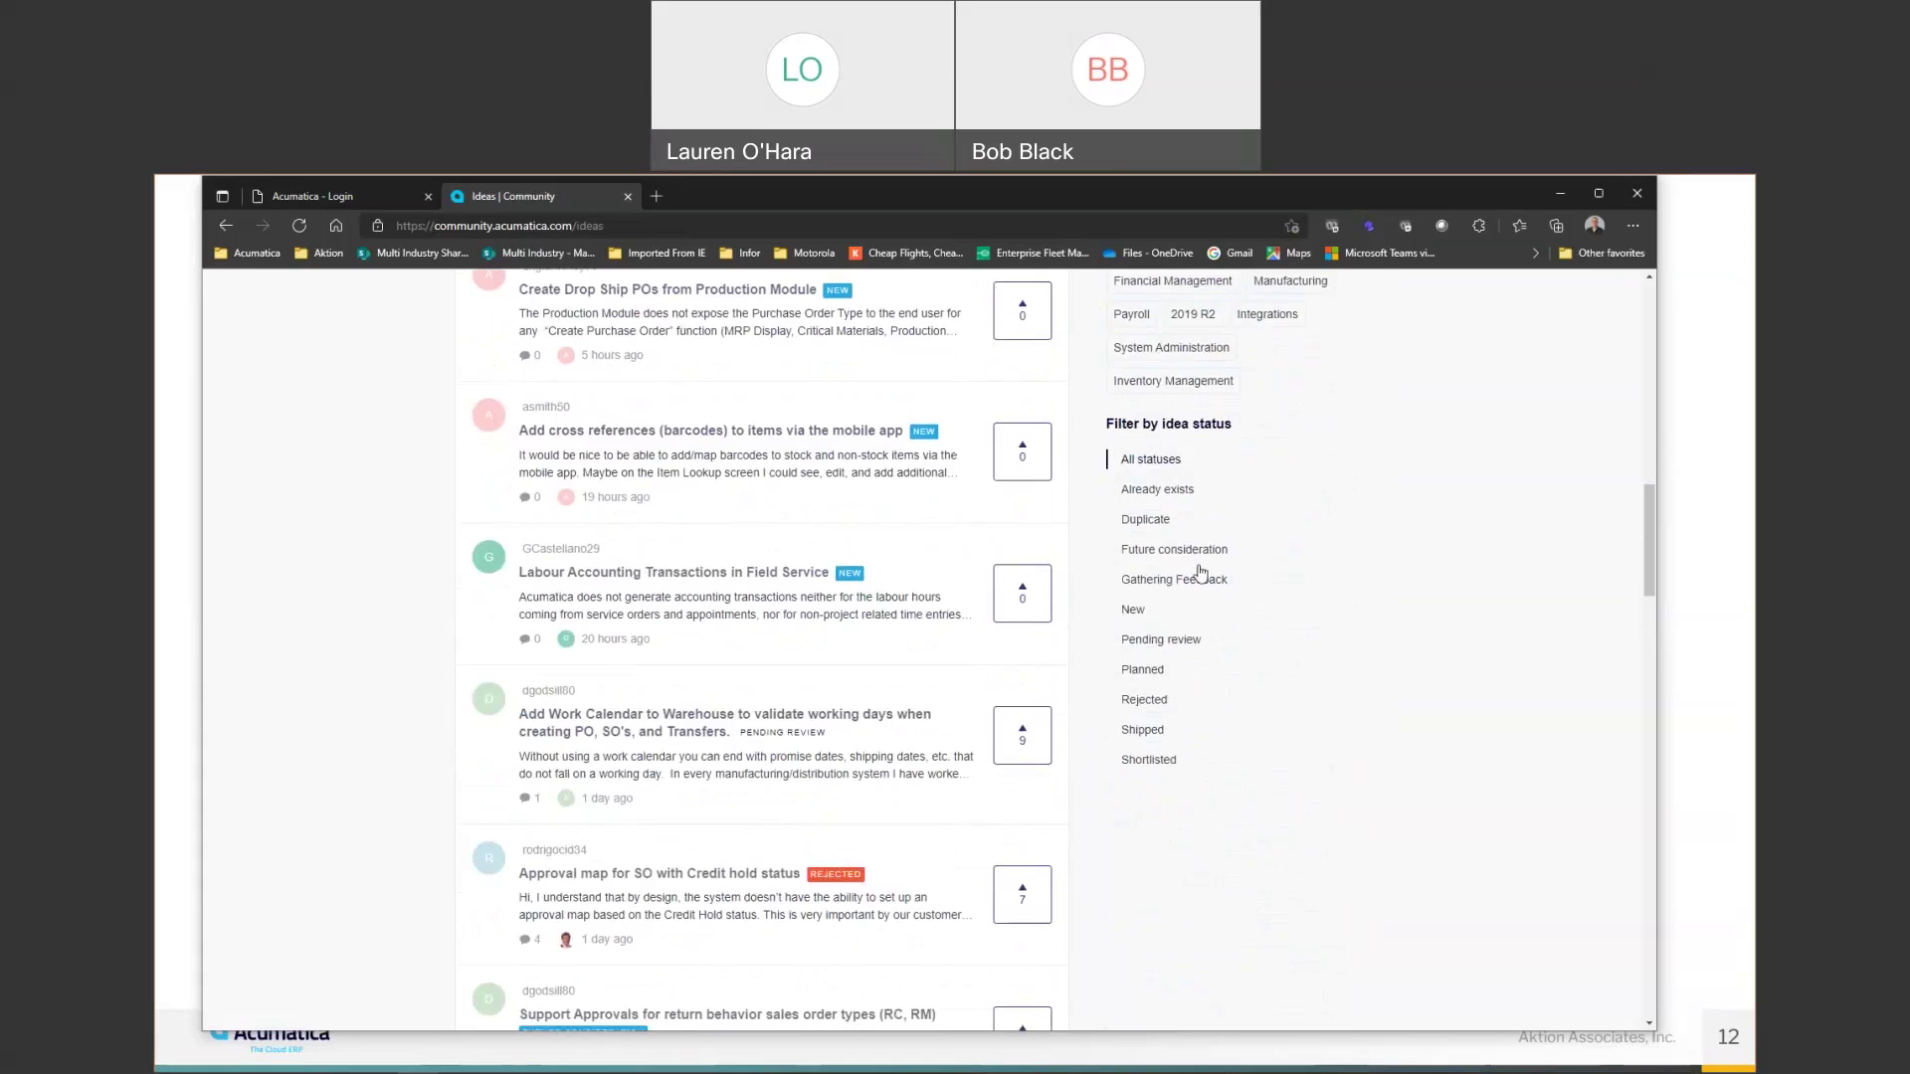
Filter ideas to Gathering Feedback and Construction, then upvote the cost code idea.
left_click(1154, 580)
scroll(1154, 582, "up", 2)
scroll(1154, 583, "up", 5)
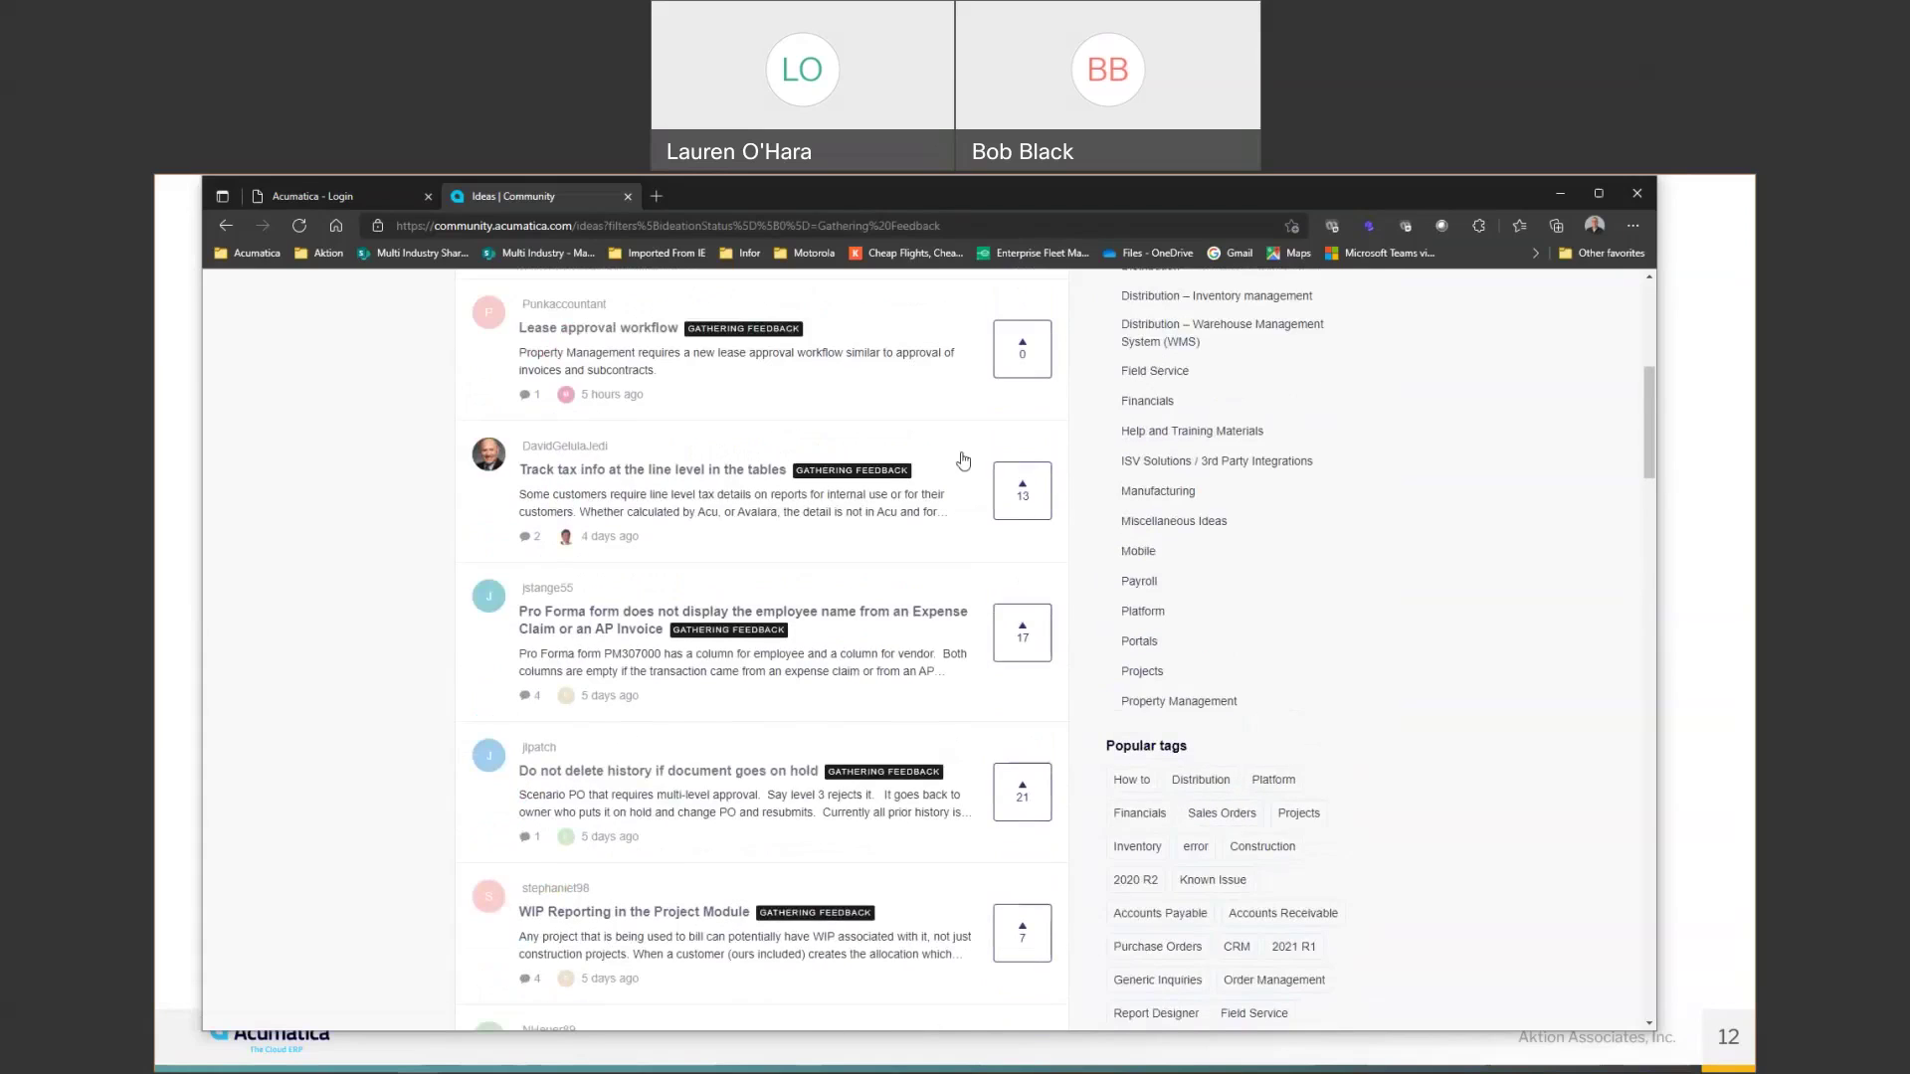
scroll(955, 460, "up", 2)
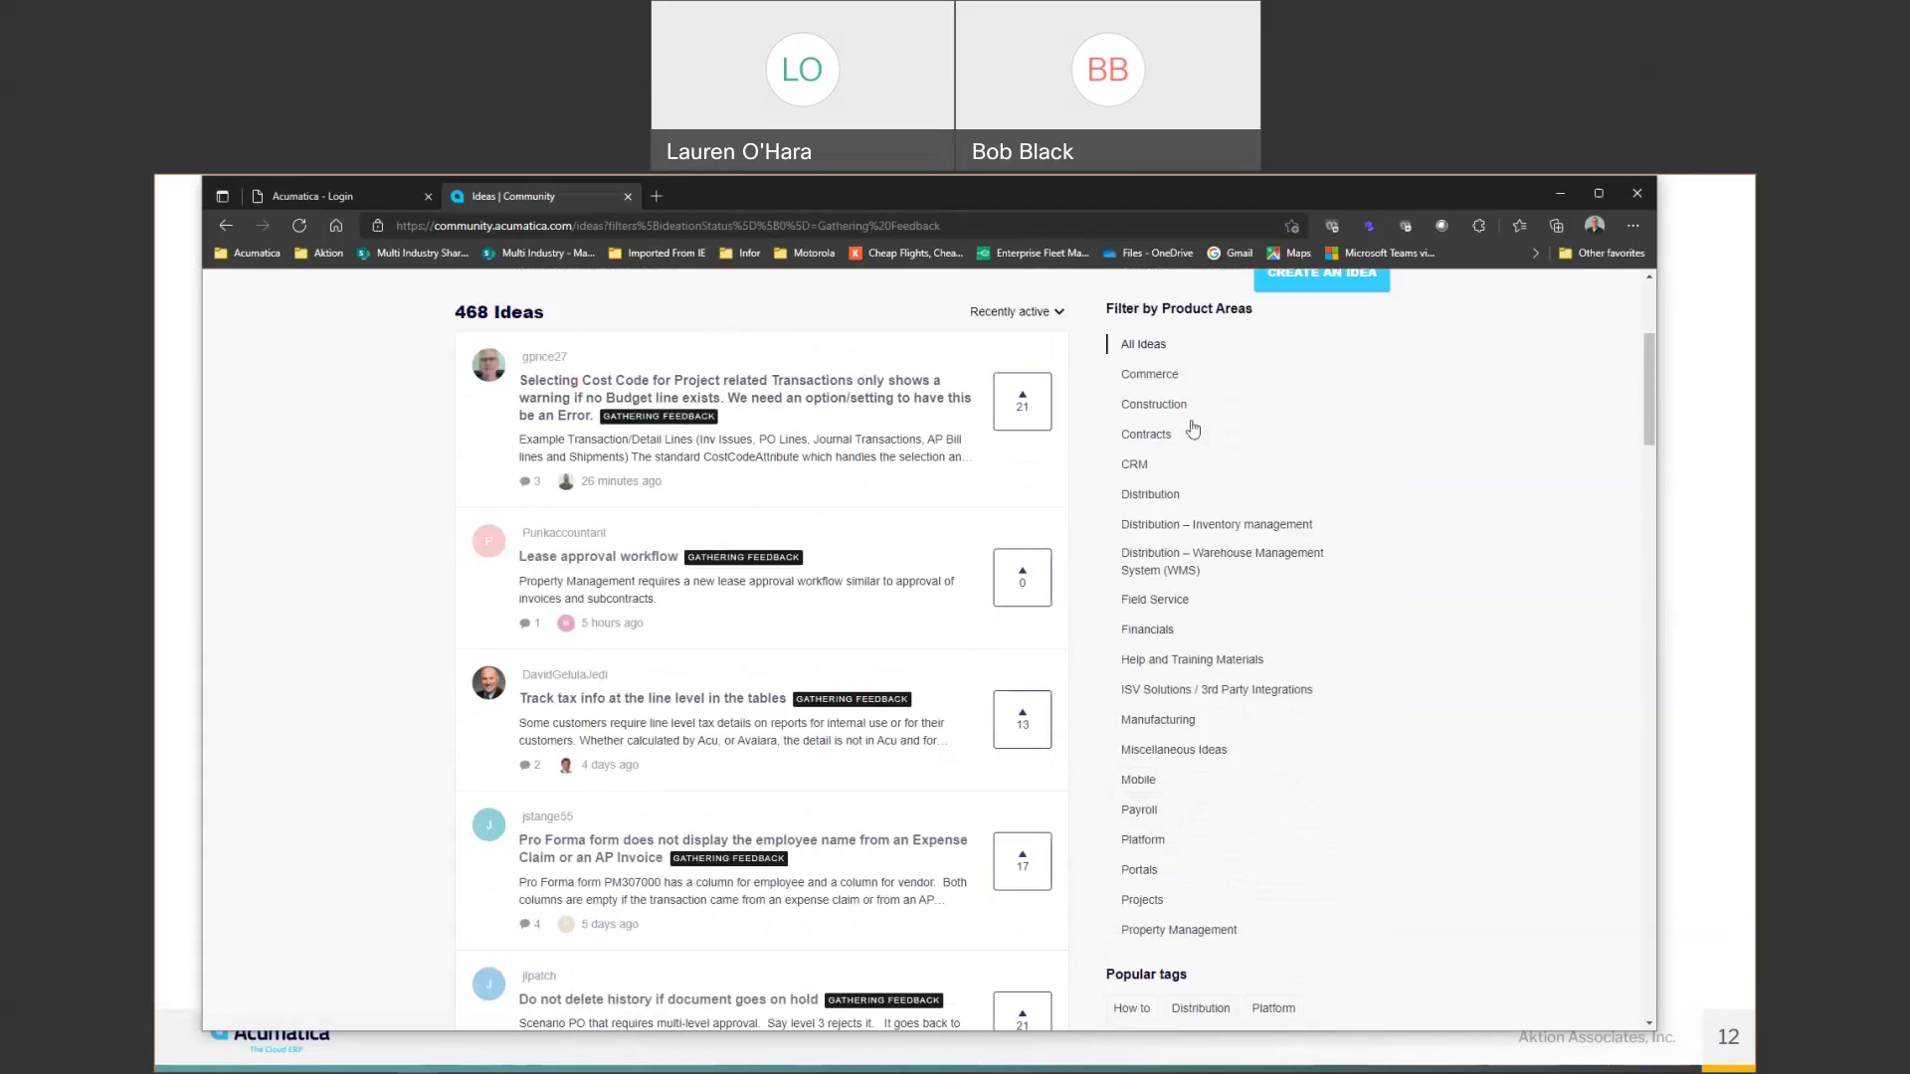
left_click(1153, 404)
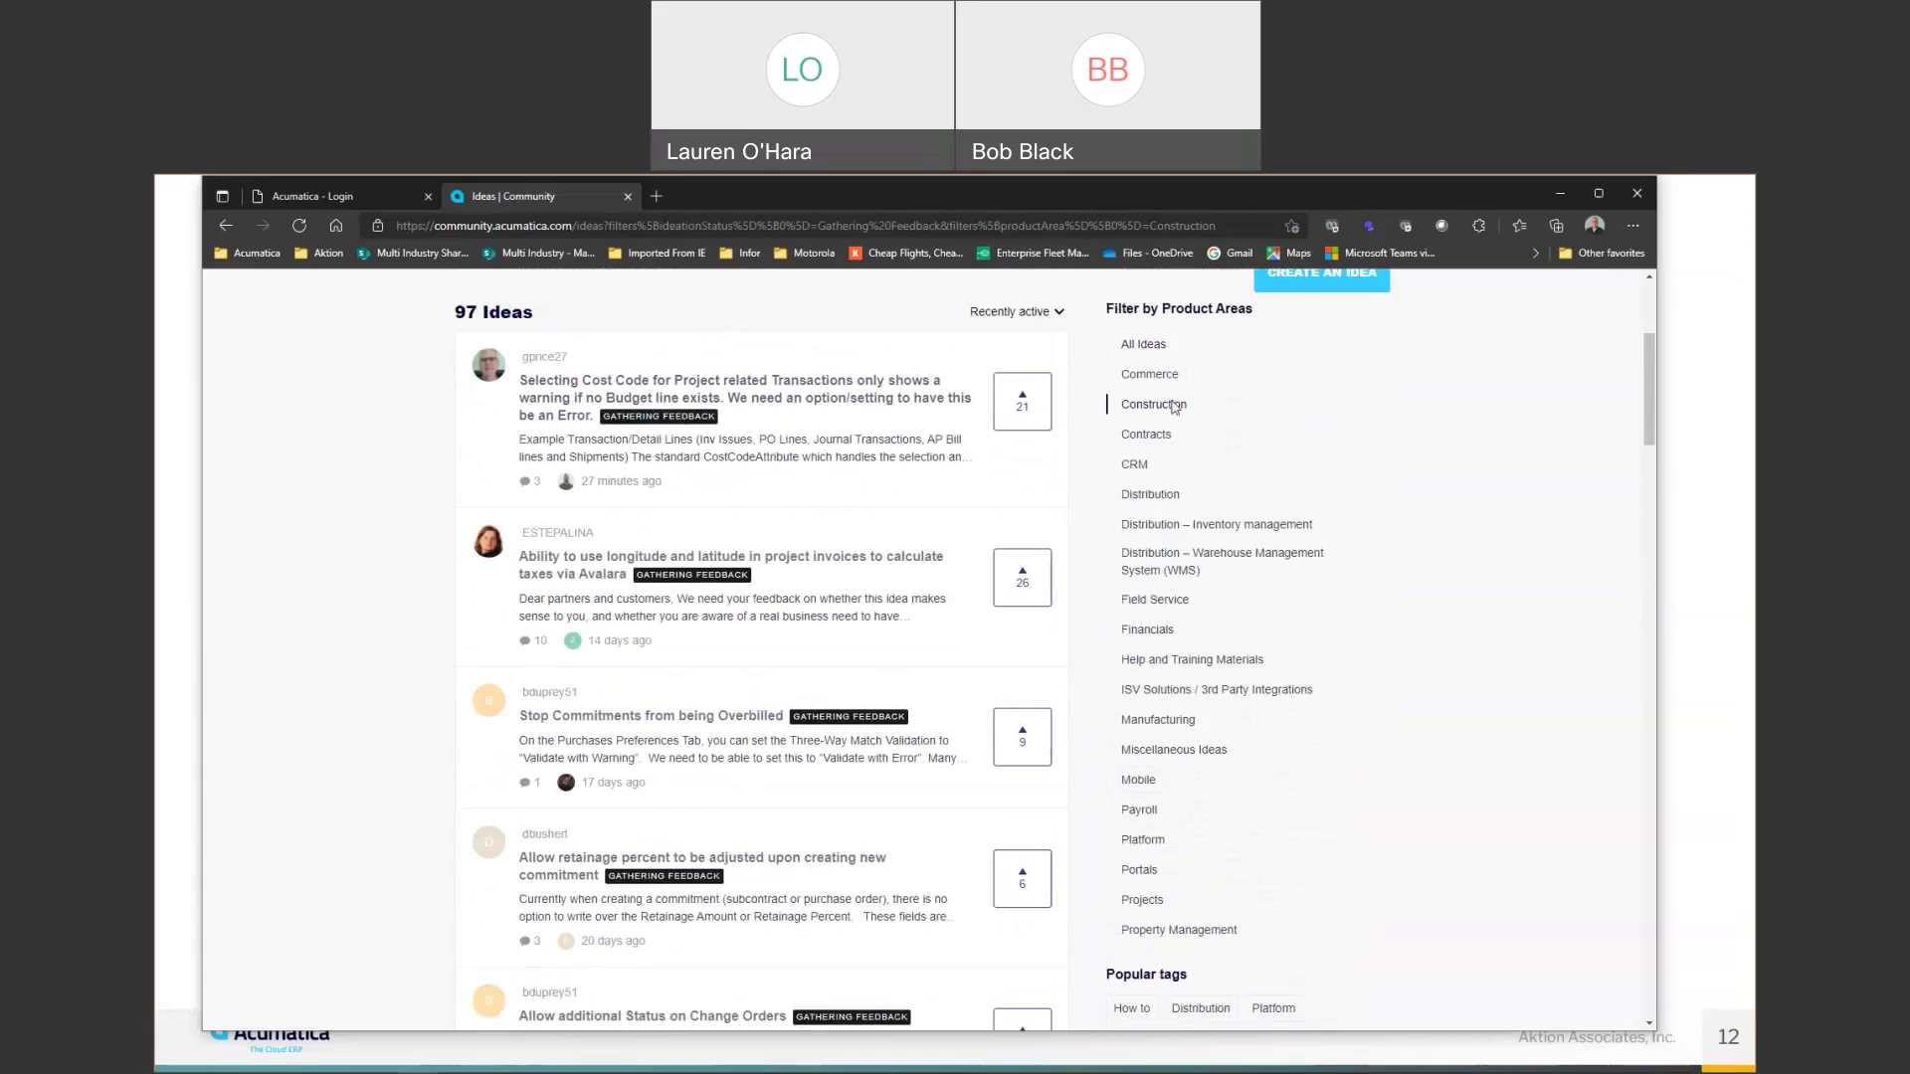
scroll(1164, 417, "down", 4)
scroll(1193, 598, "down", 4)
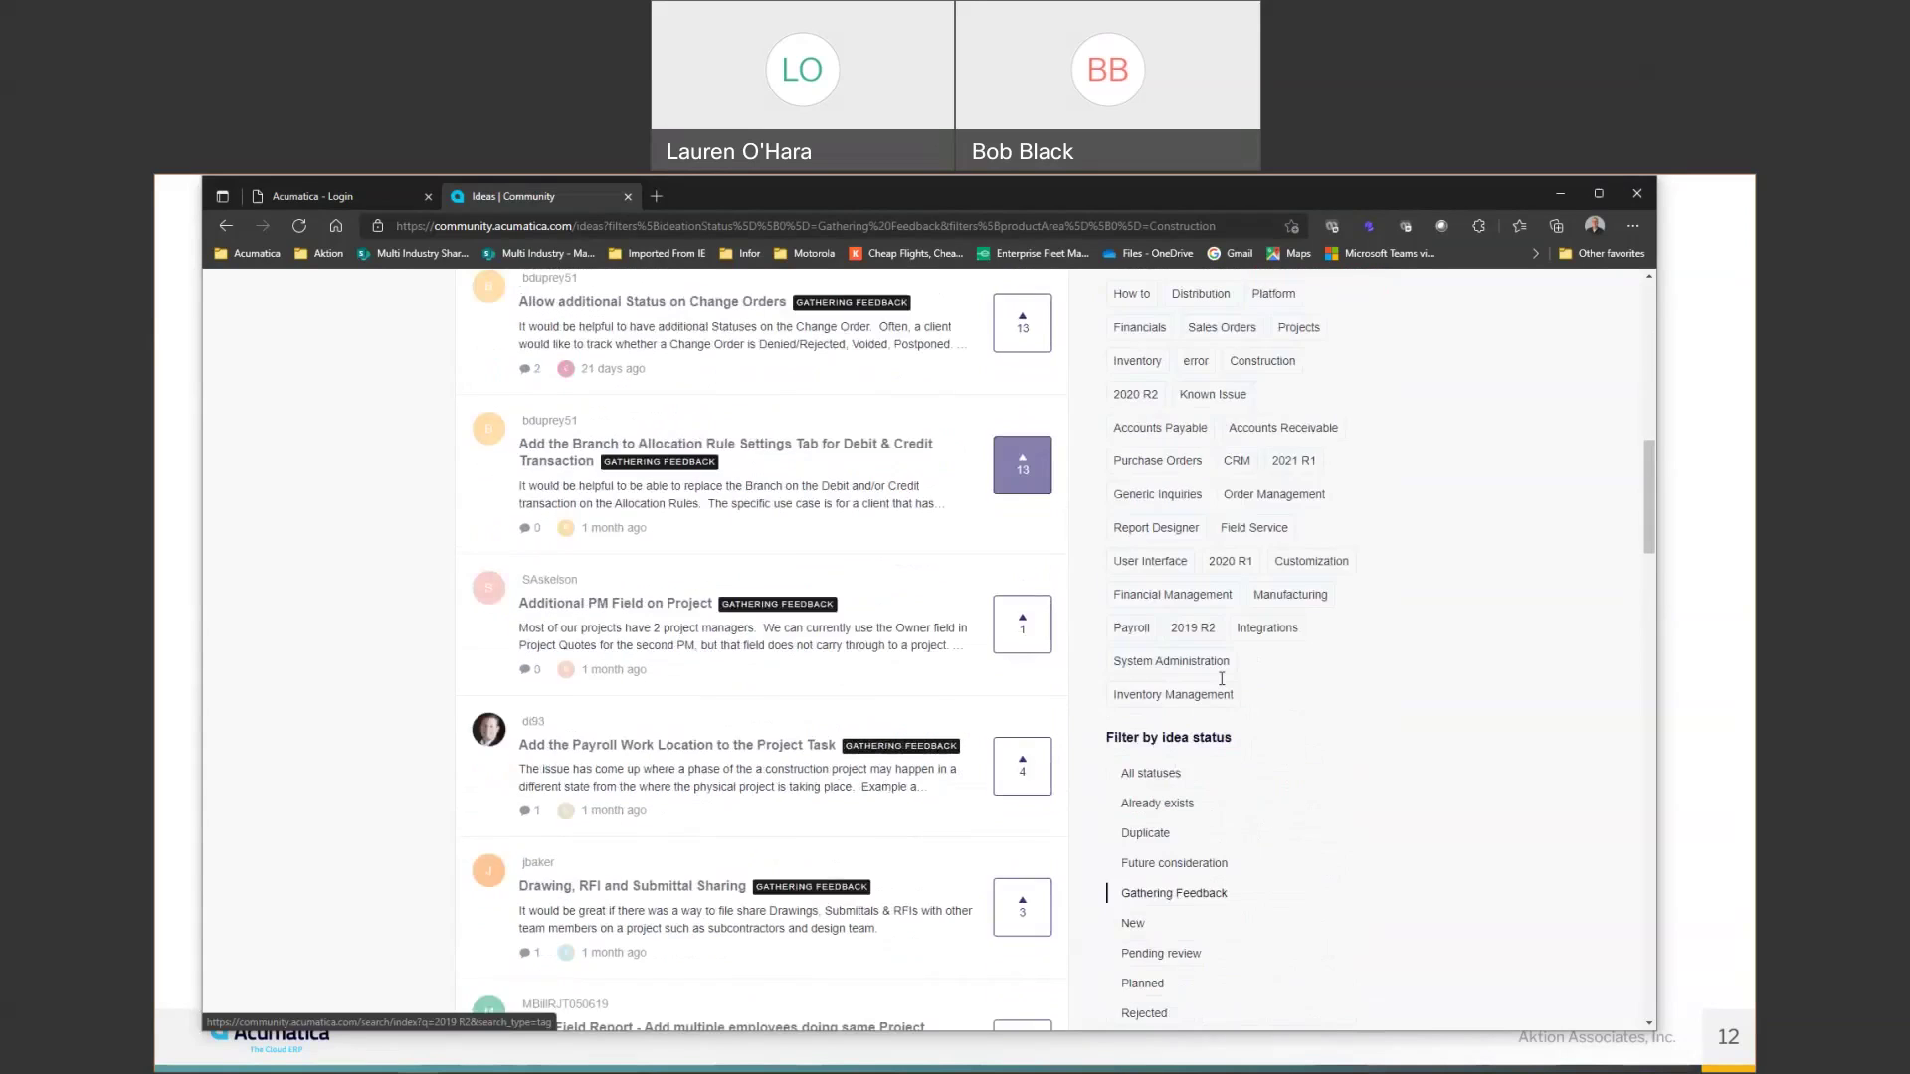
scroll(1208, 717, "down", 3)
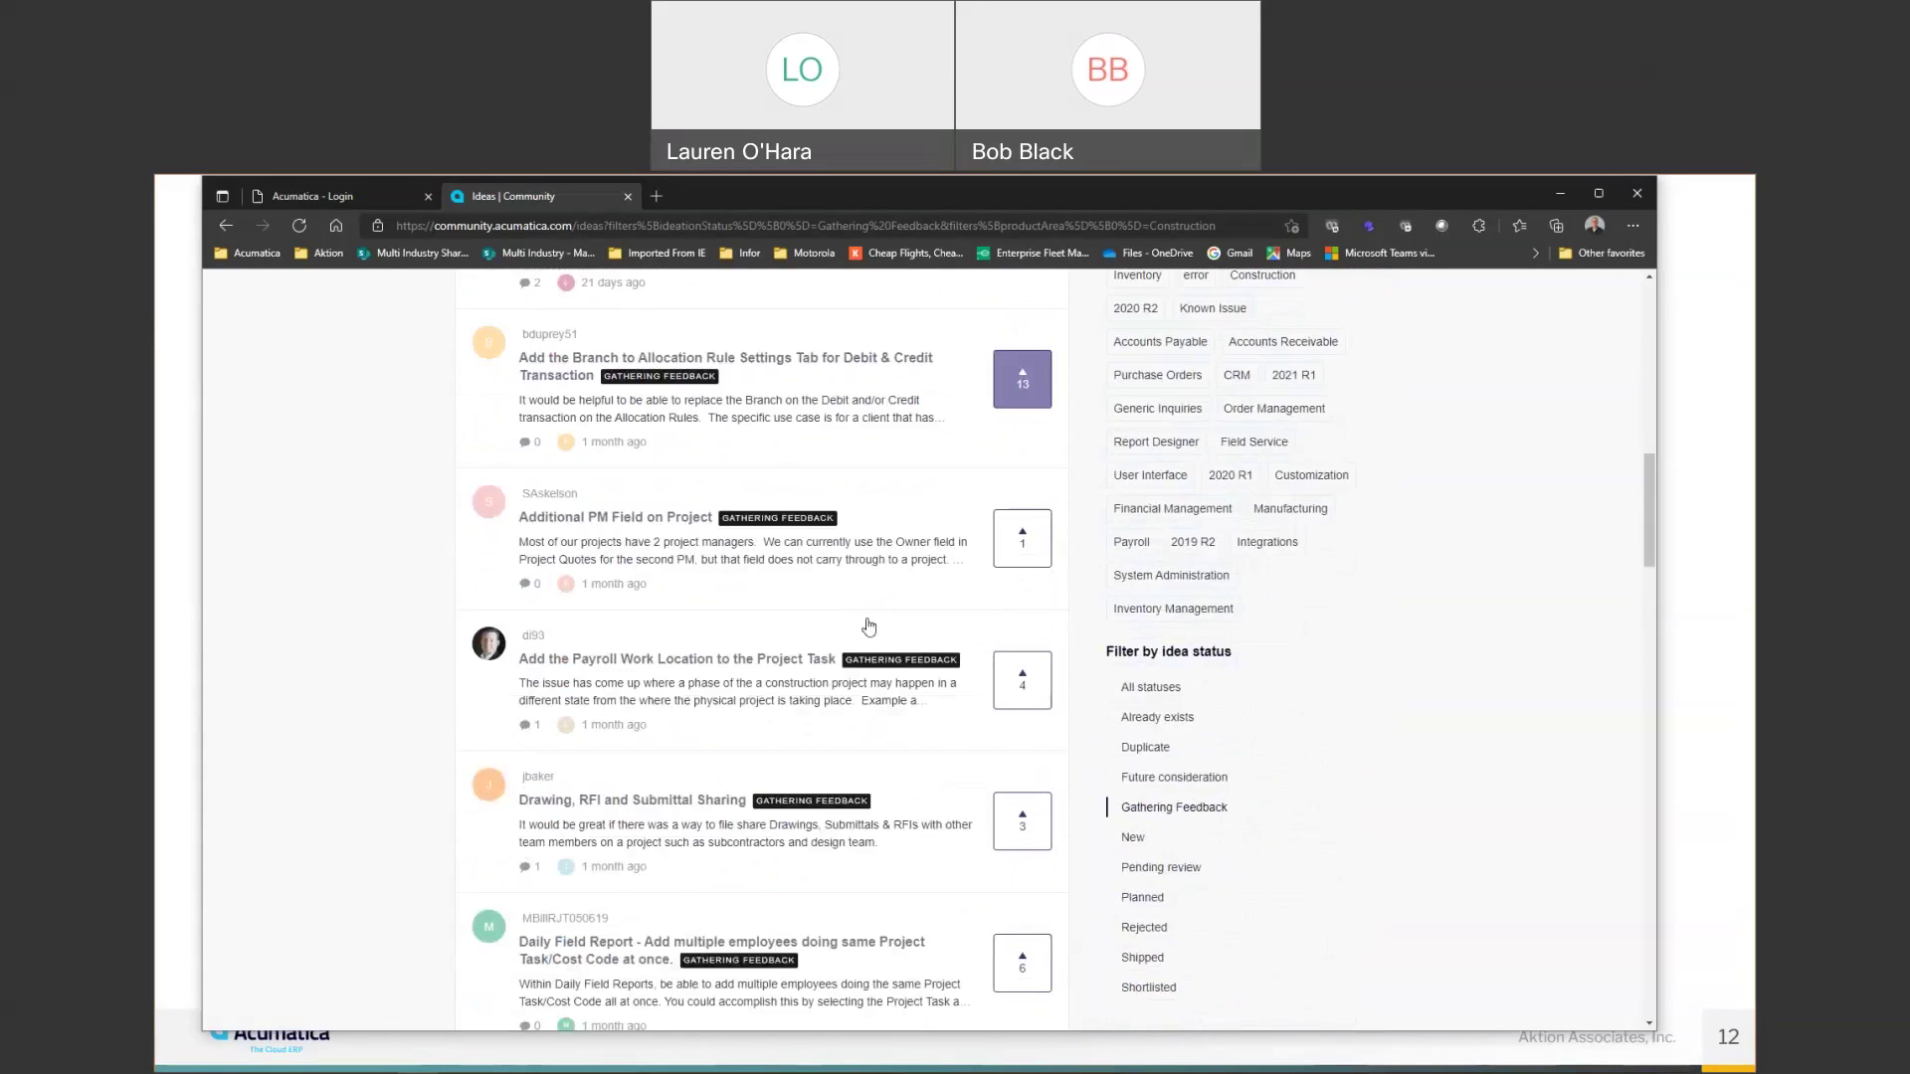
scroll(862, 634, "up", 2)
scroll(864, 633, "up", 2)
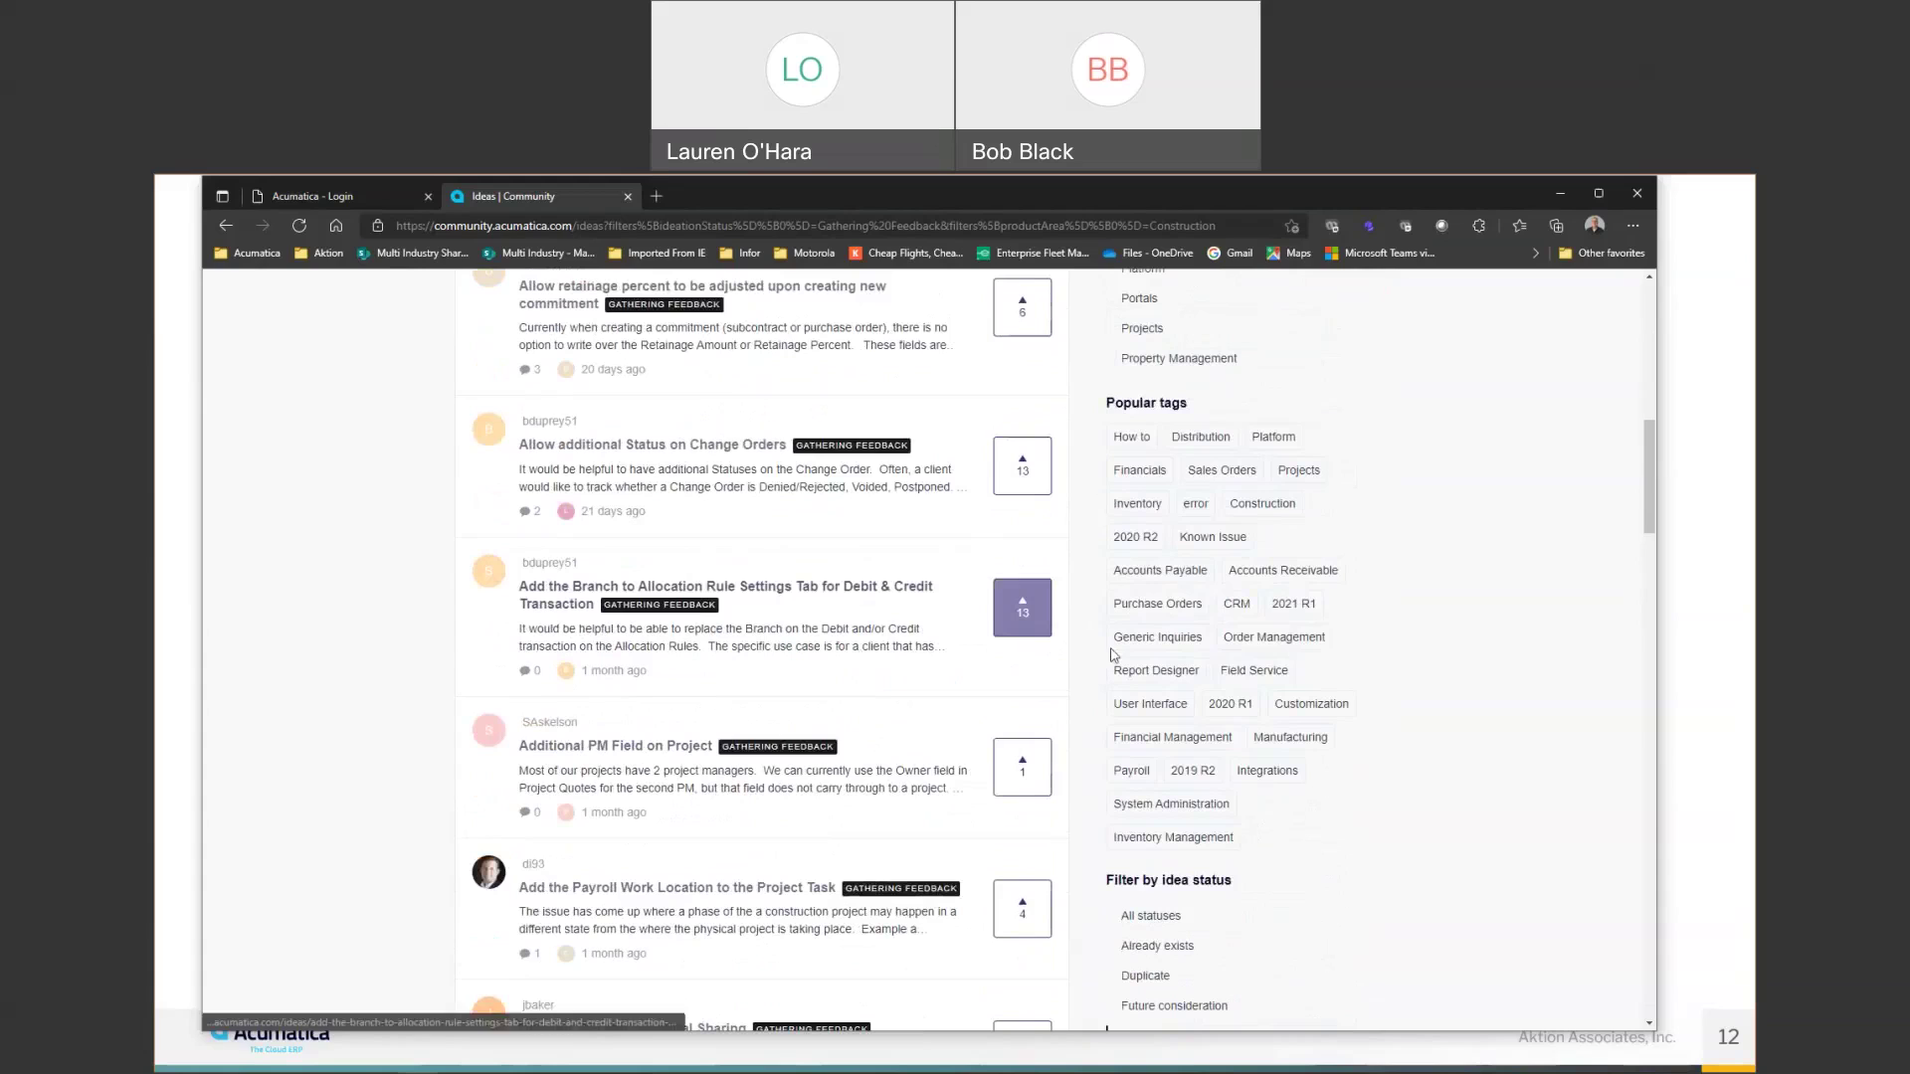
scroll(914, 609, "up", 1)
scroll(913, 608, "up", 5)
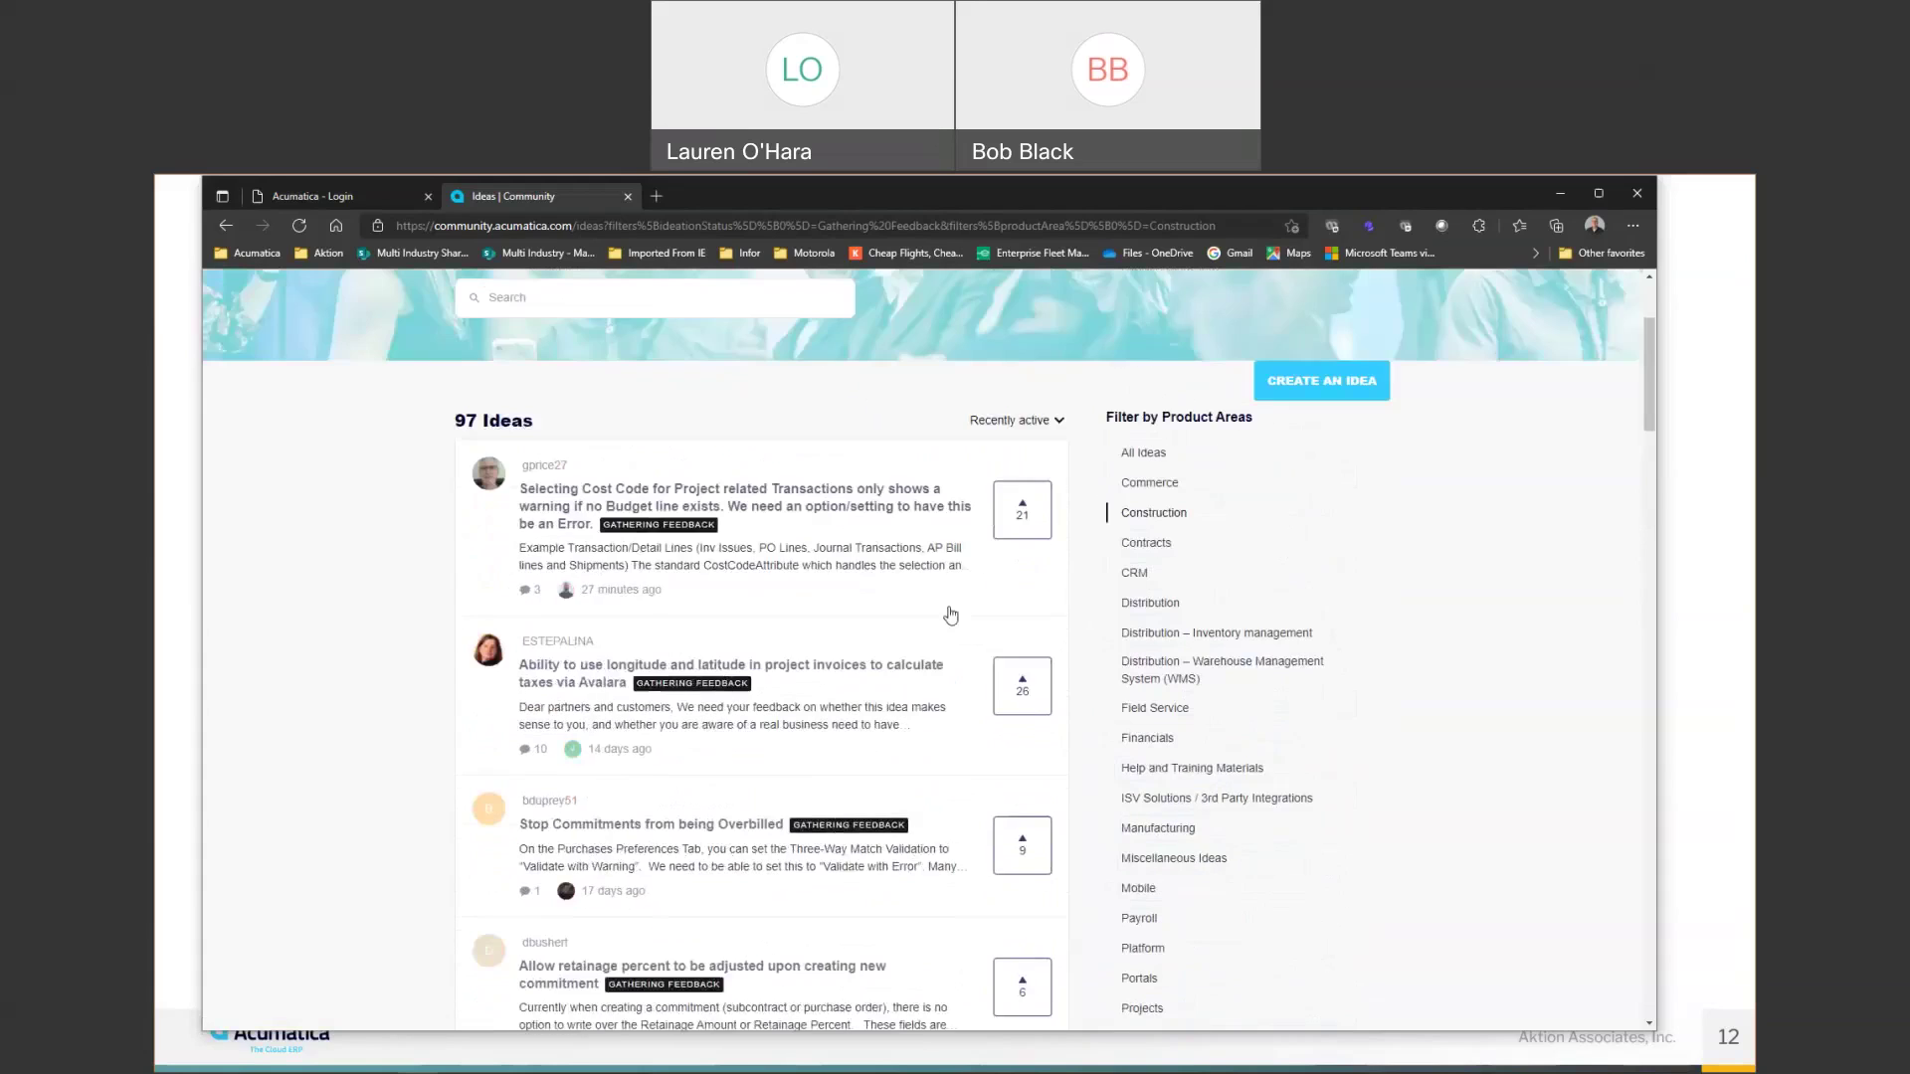
scroll(914, 609, "up", 5)
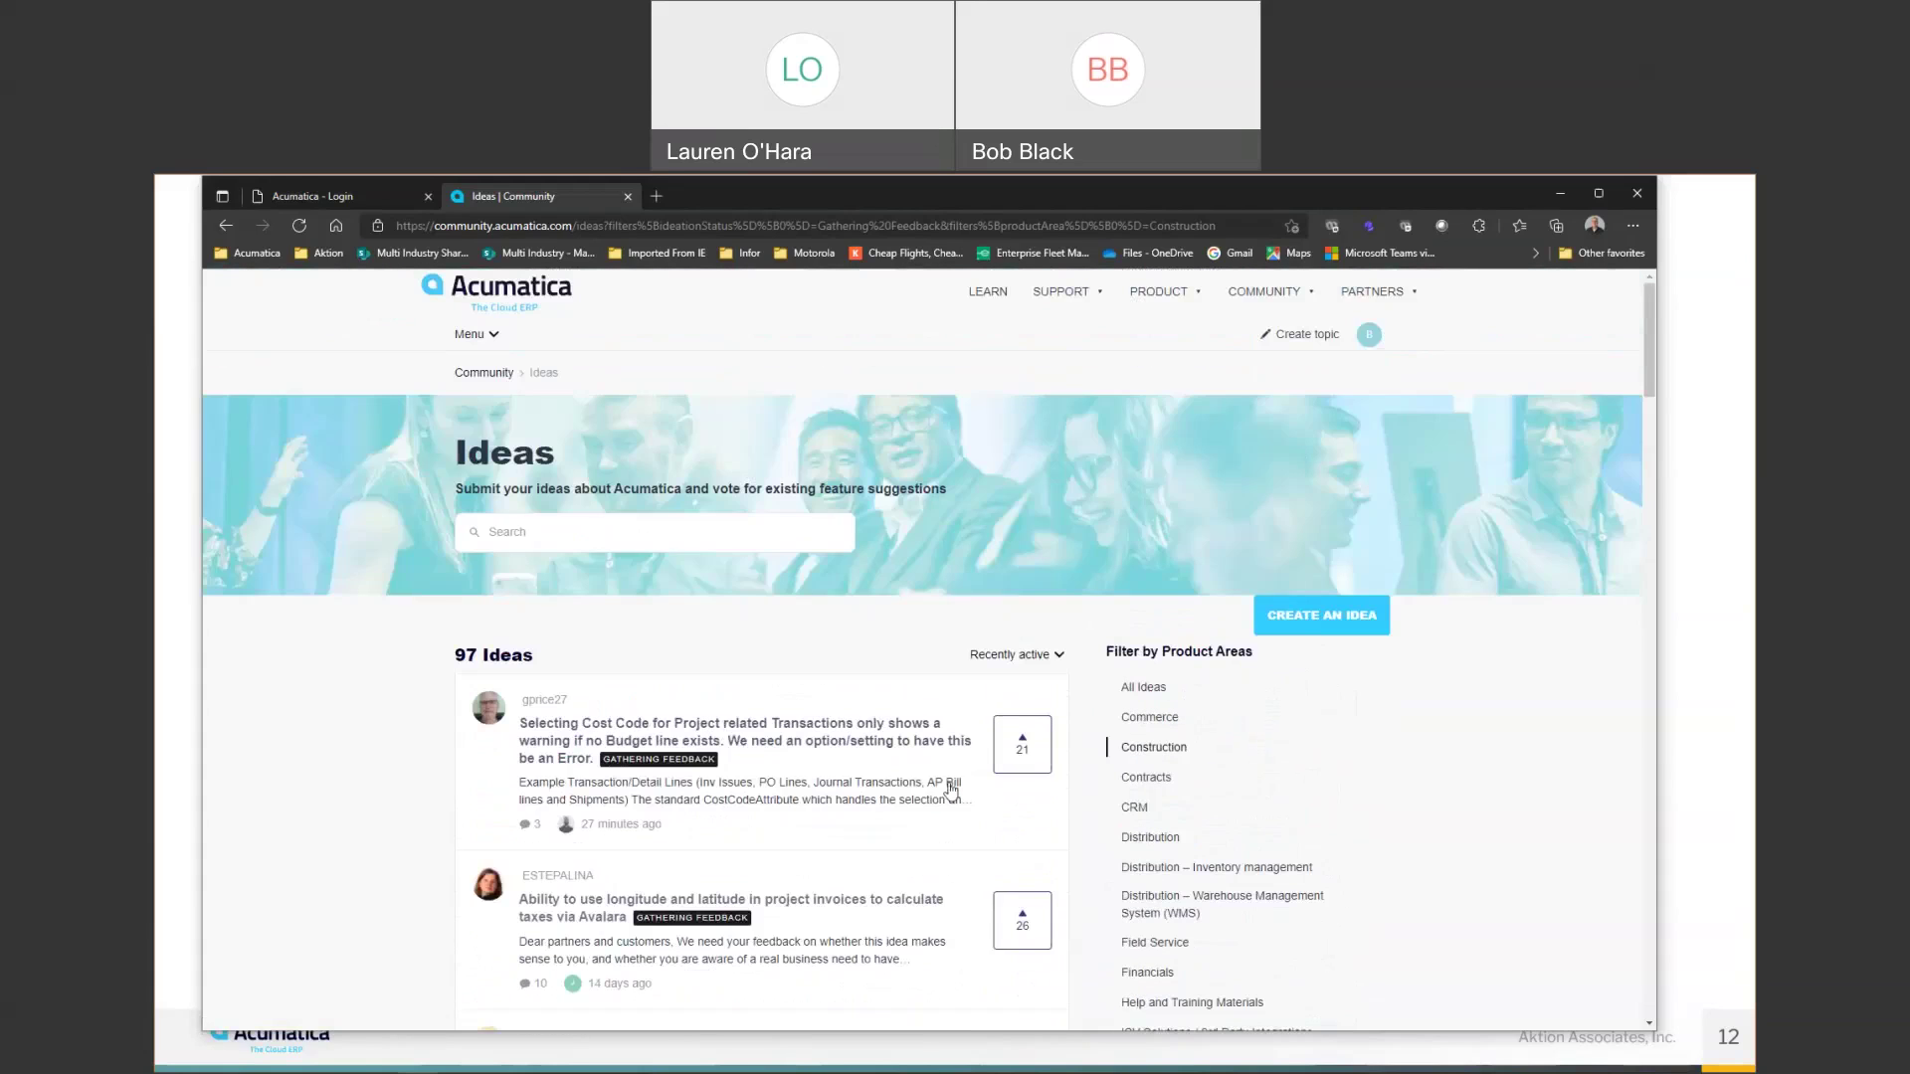
scroll(955, 776, "down", 3)
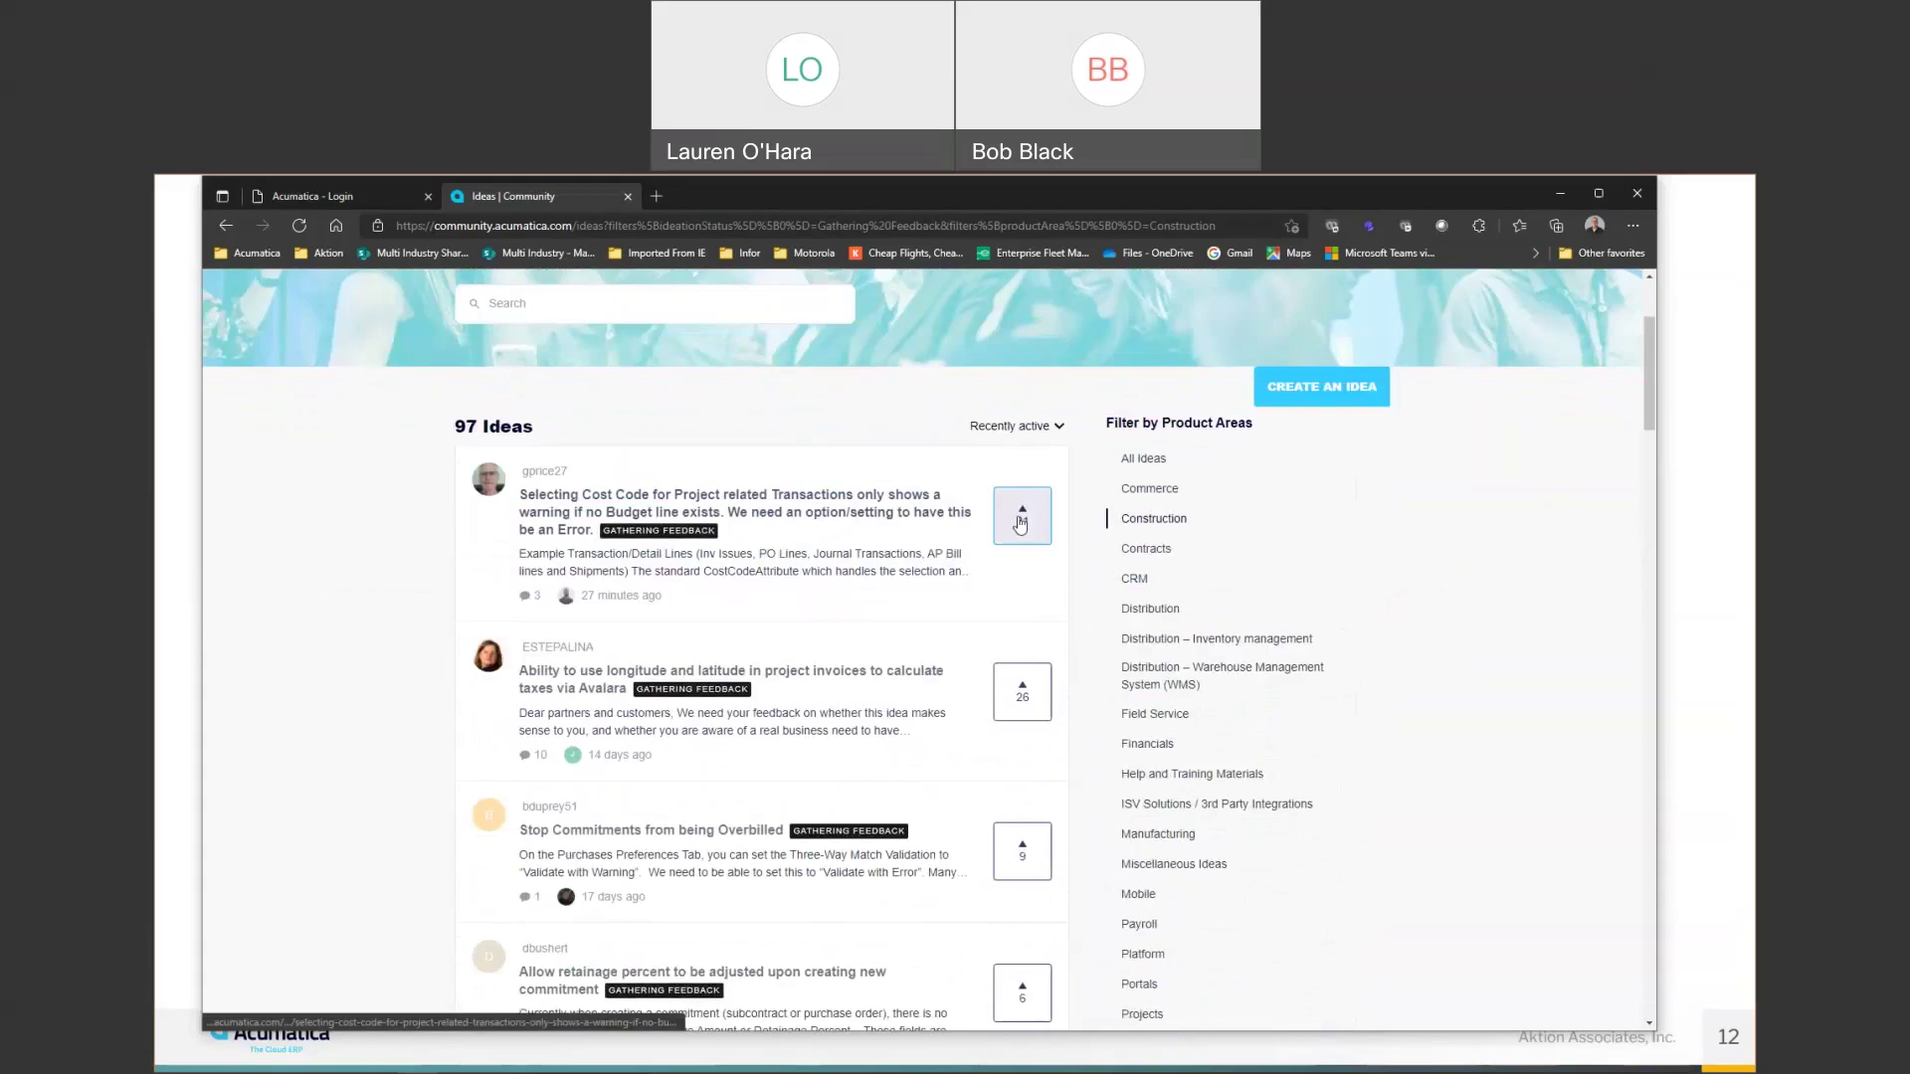
left_click(1024, 522)
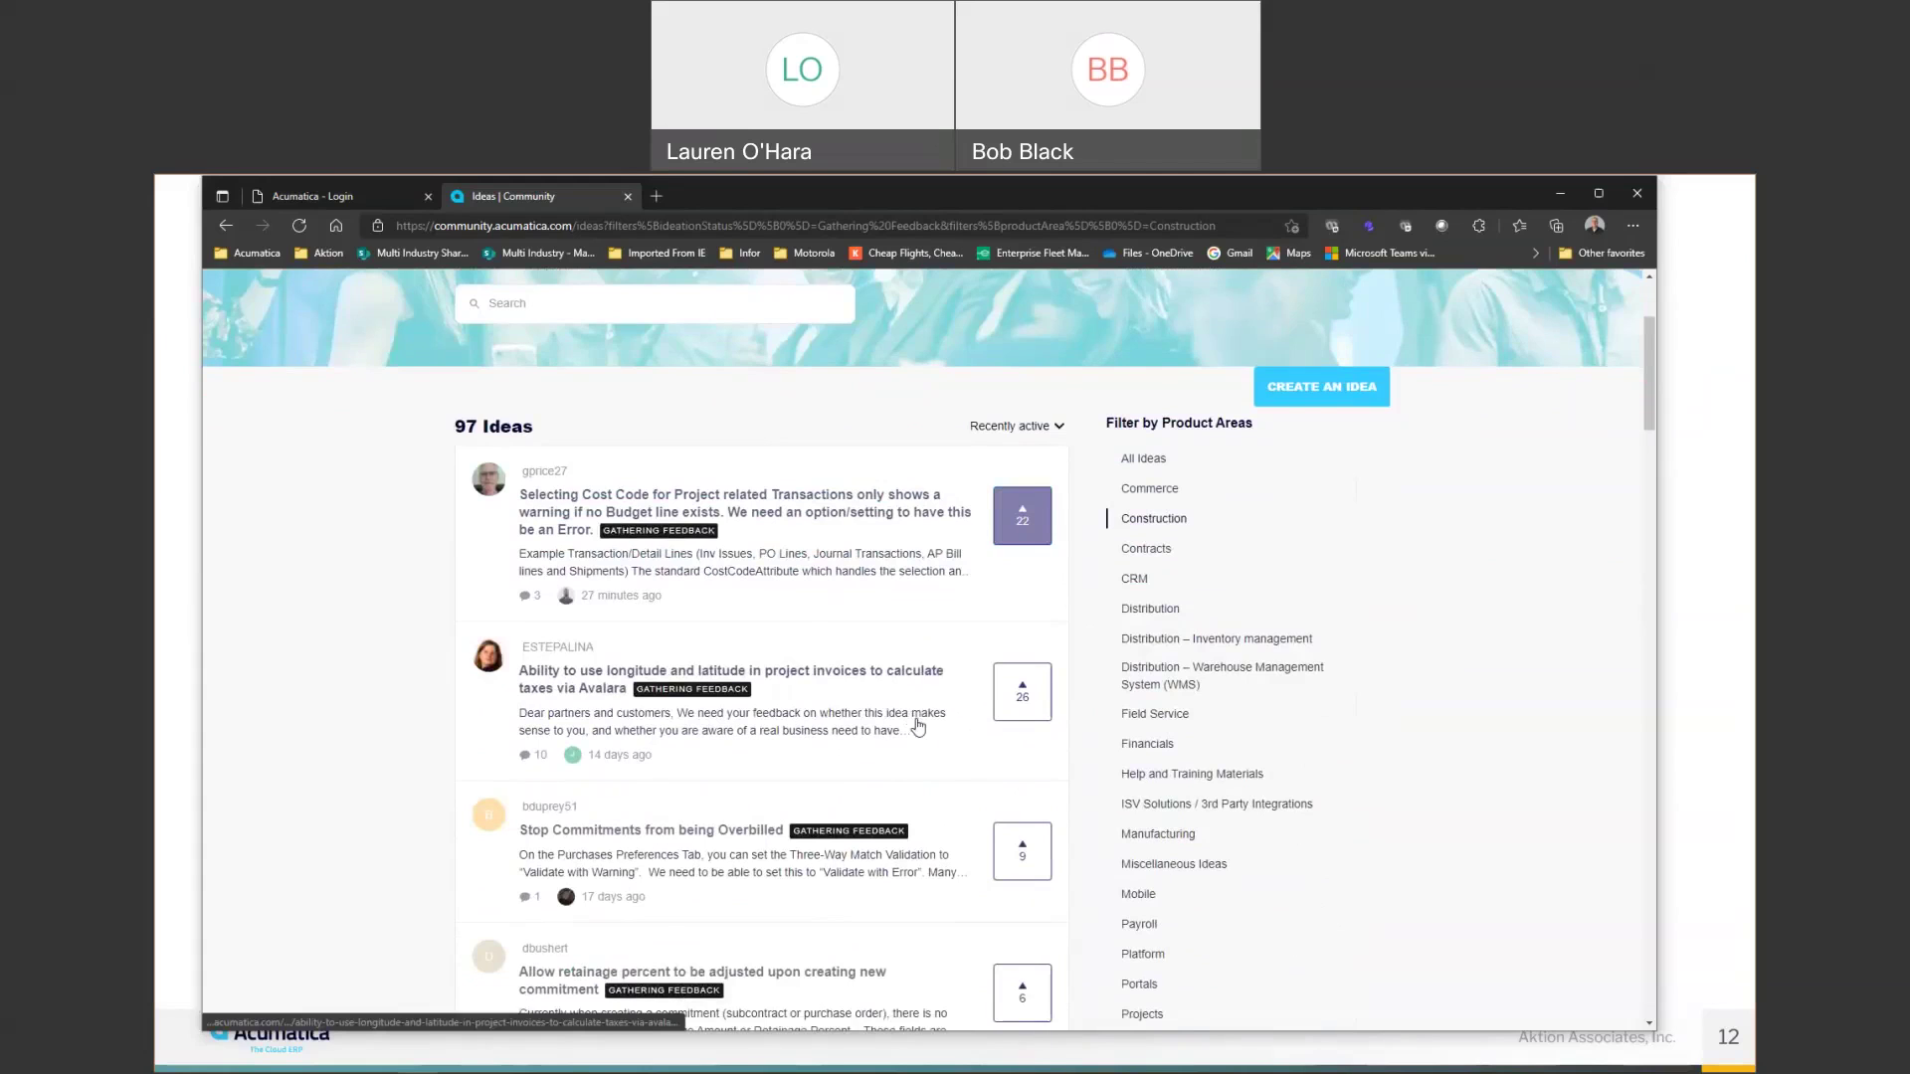
scroll(911, 720, "down", 2)
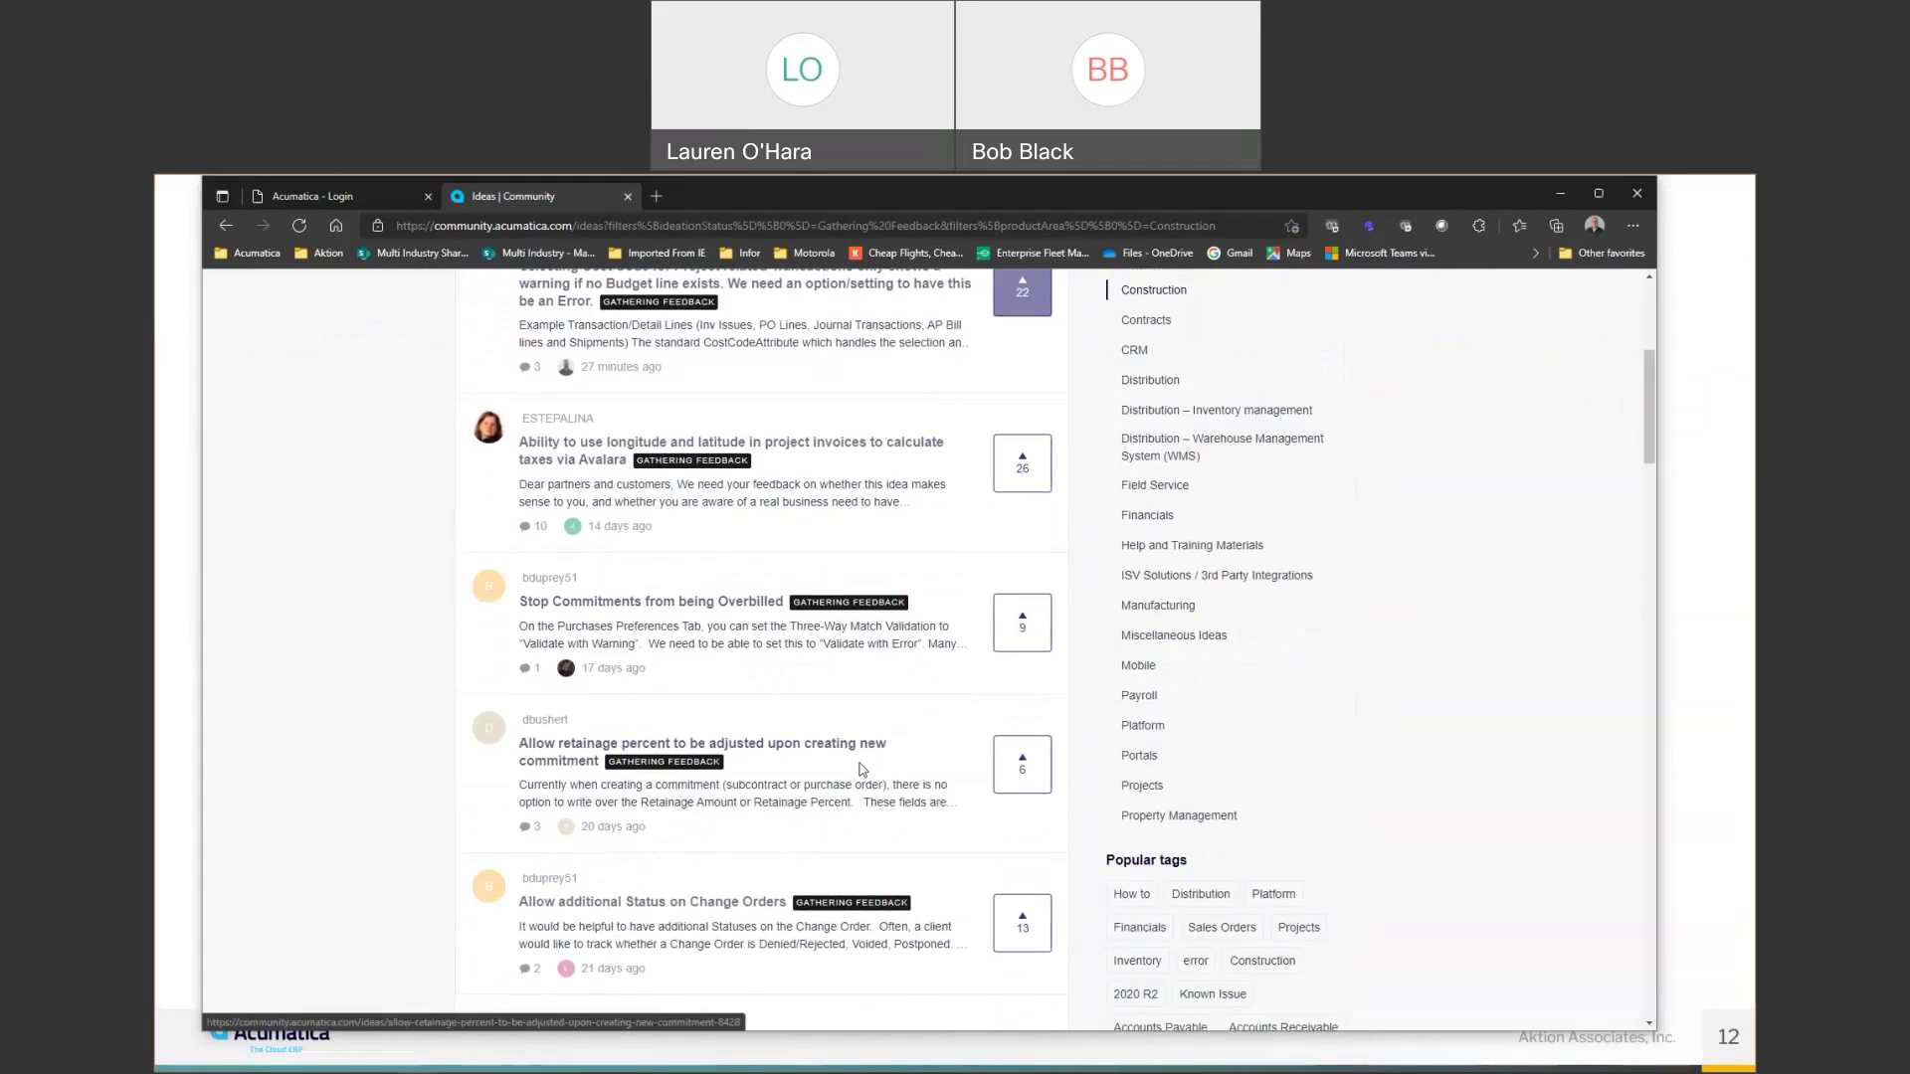
scroll(855, 765, "up", 4)
scroll(851, 767, "up", 1)
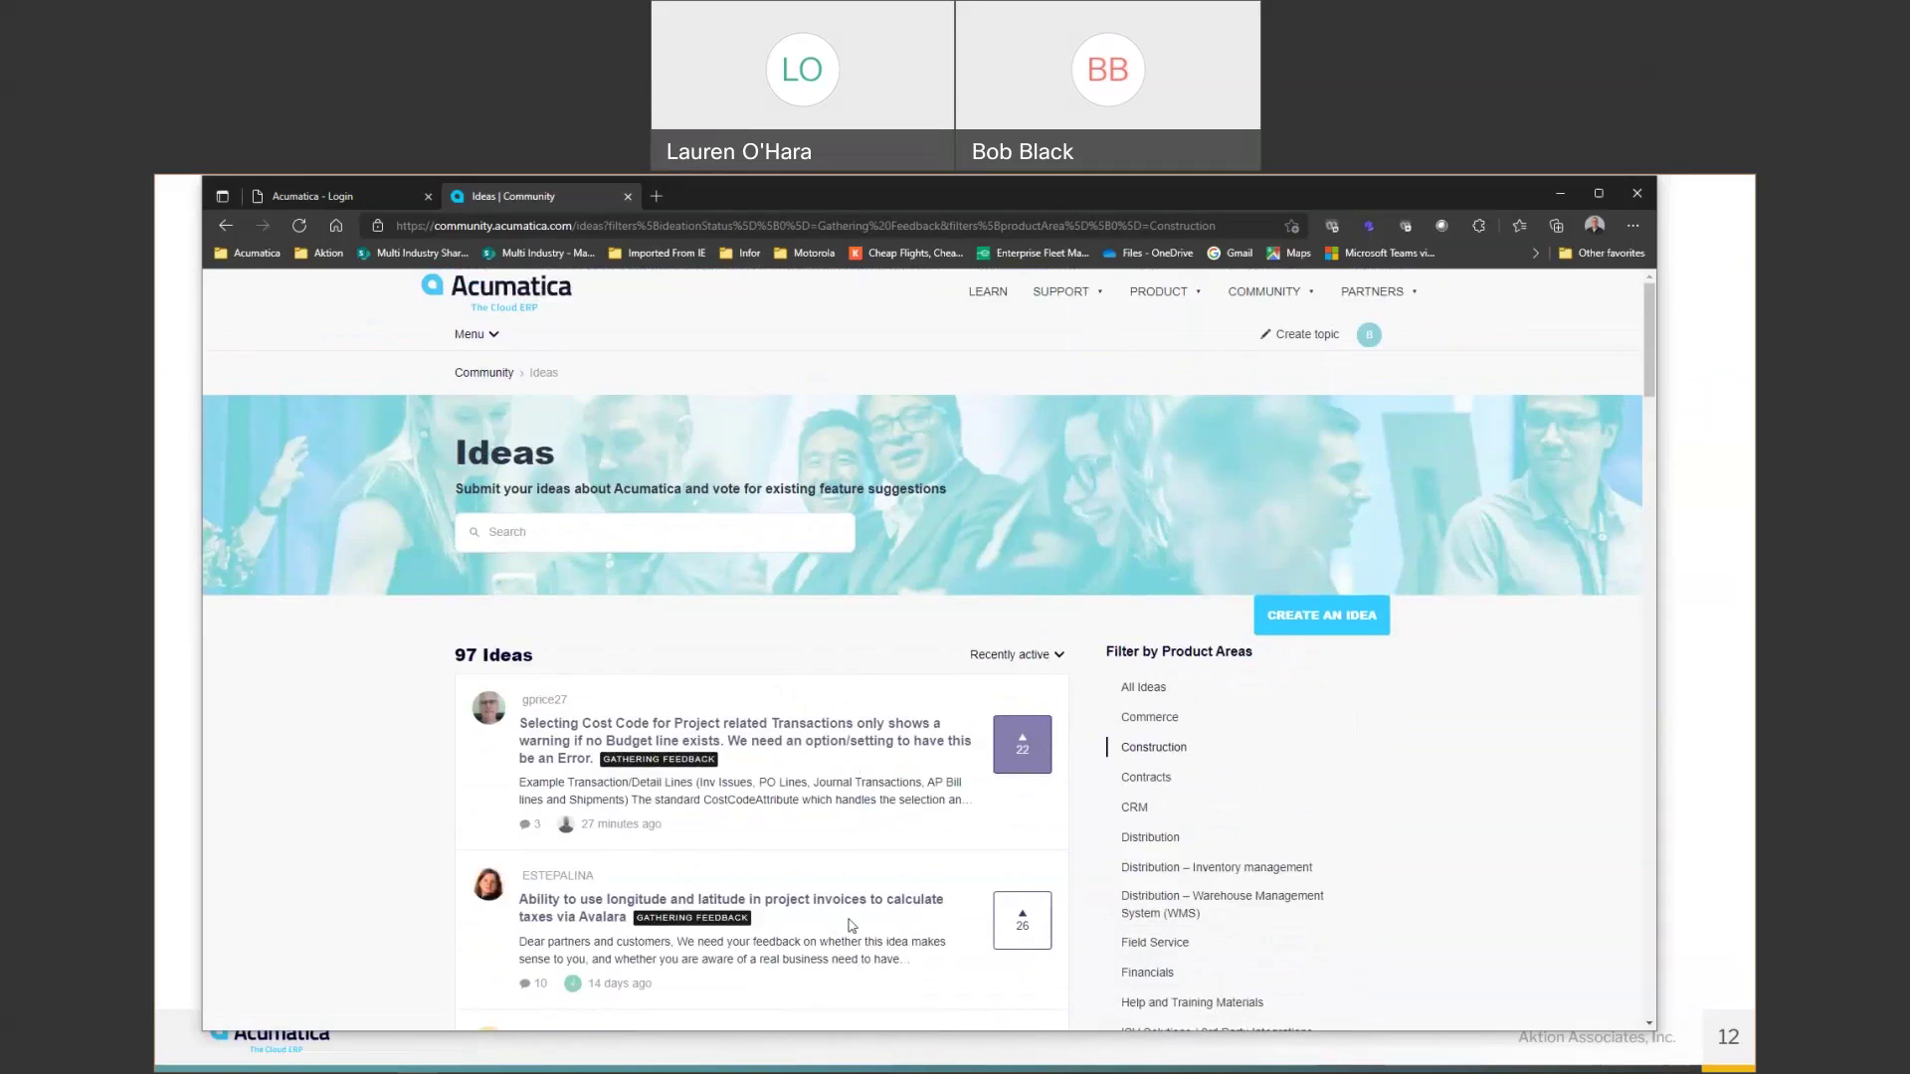
scroll(818, 922, "down", 1)
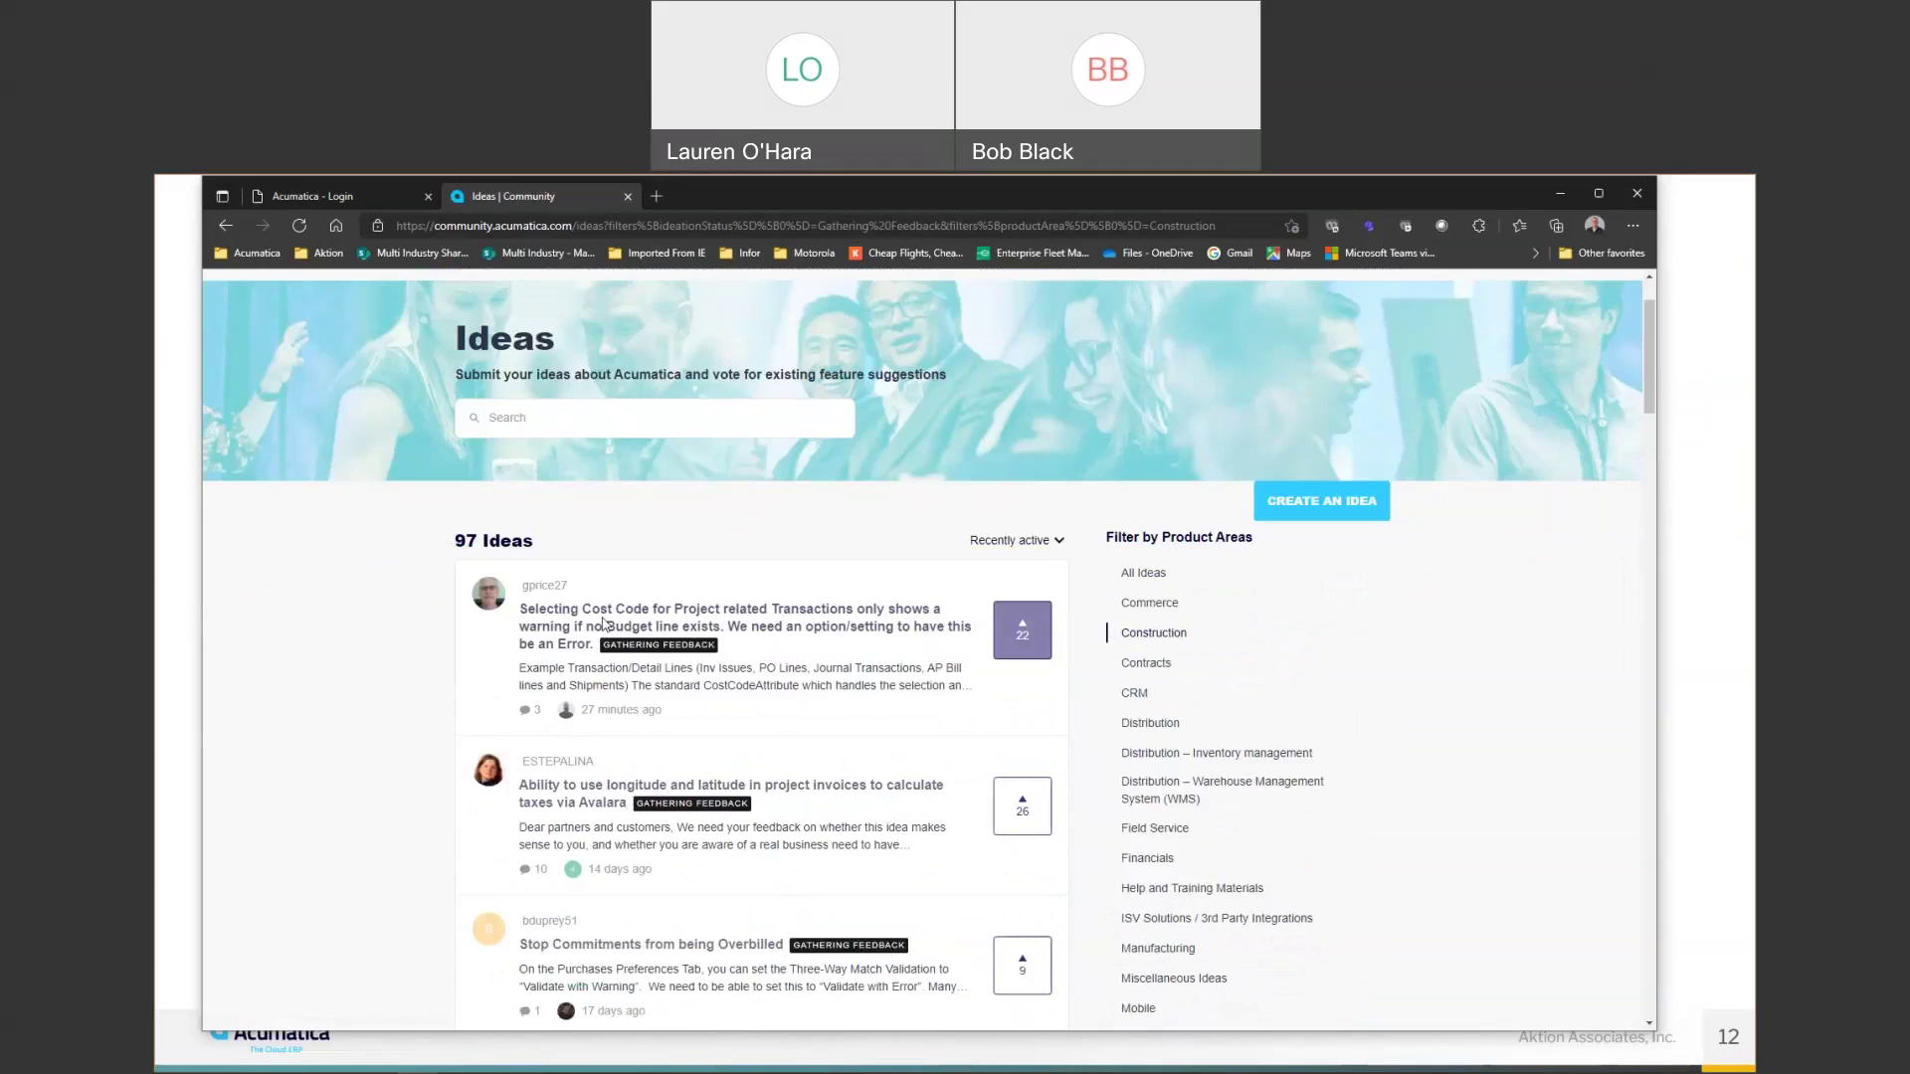
Open the cost code idea's topic page to read its description and four replies.
left_click(576, 629)
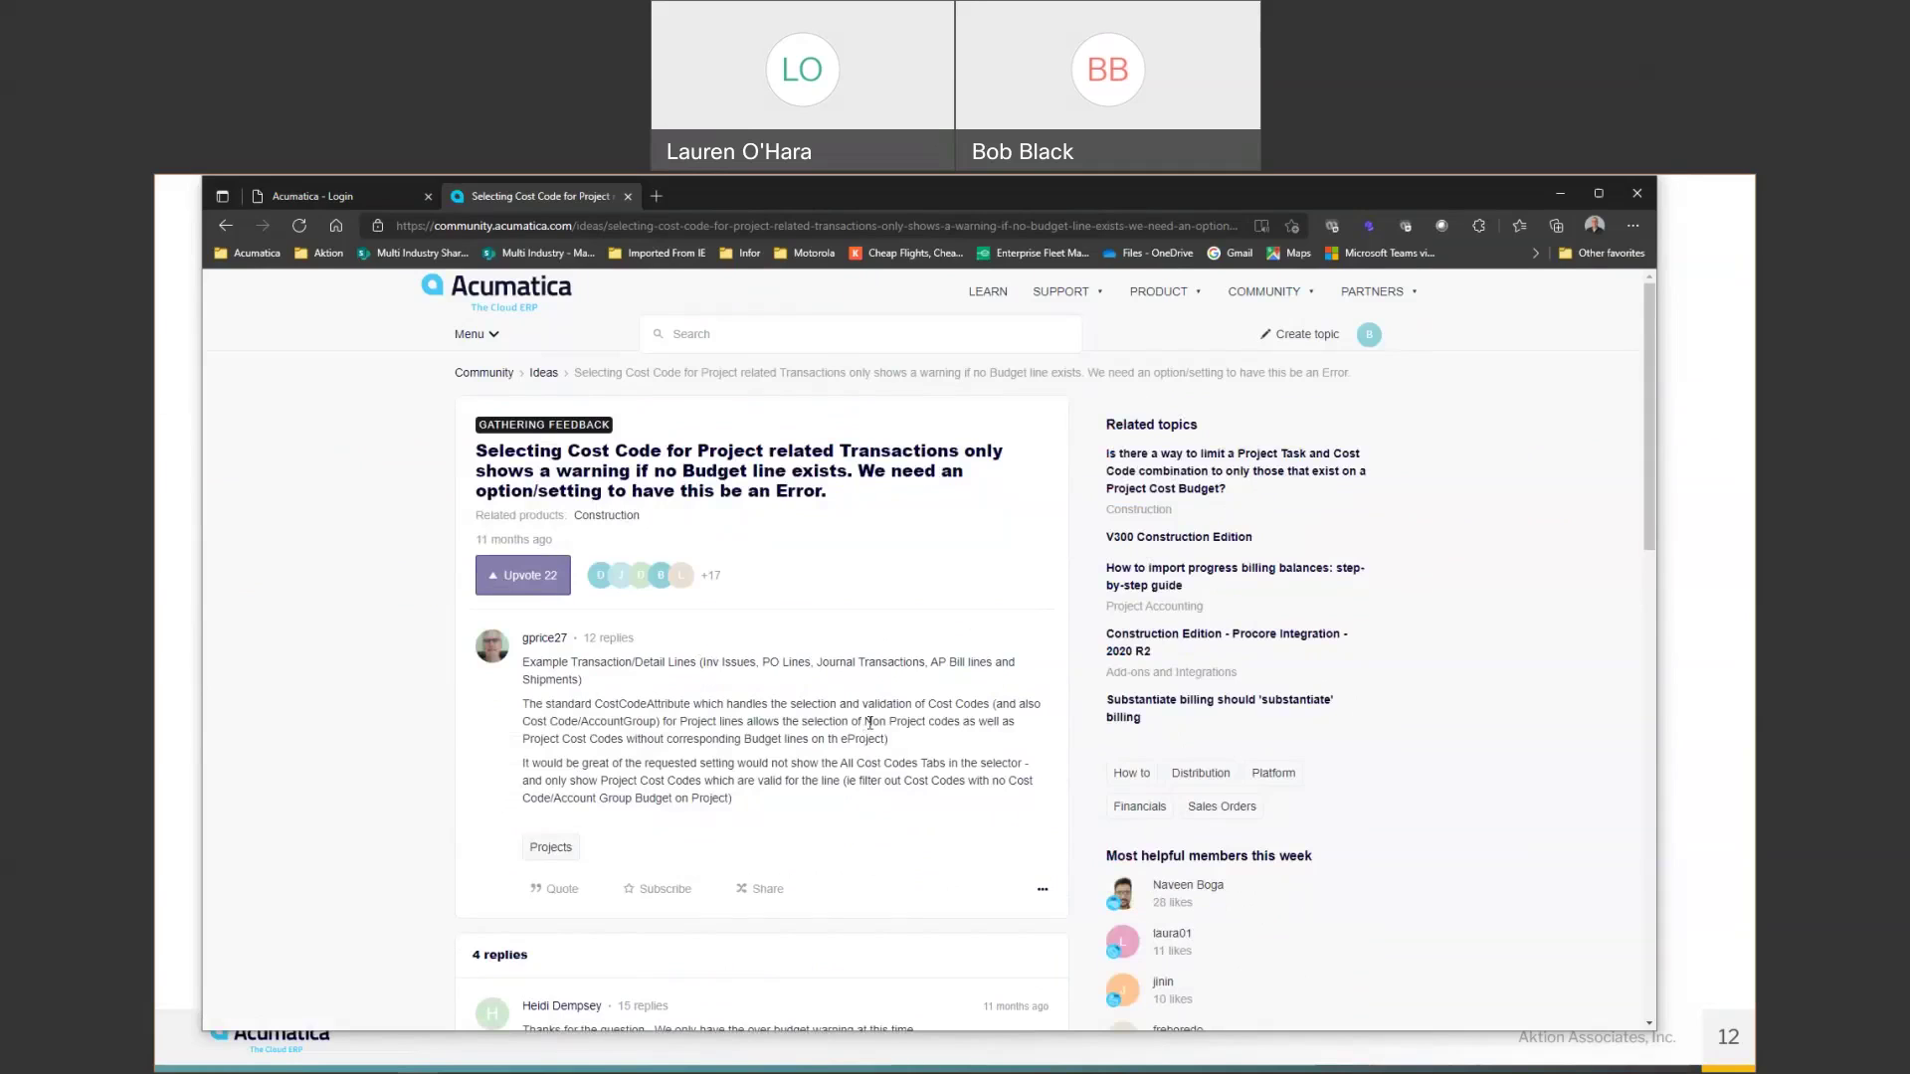
scroll(874, 732, "down", 3)
scroll(876, 720, "down", 3)
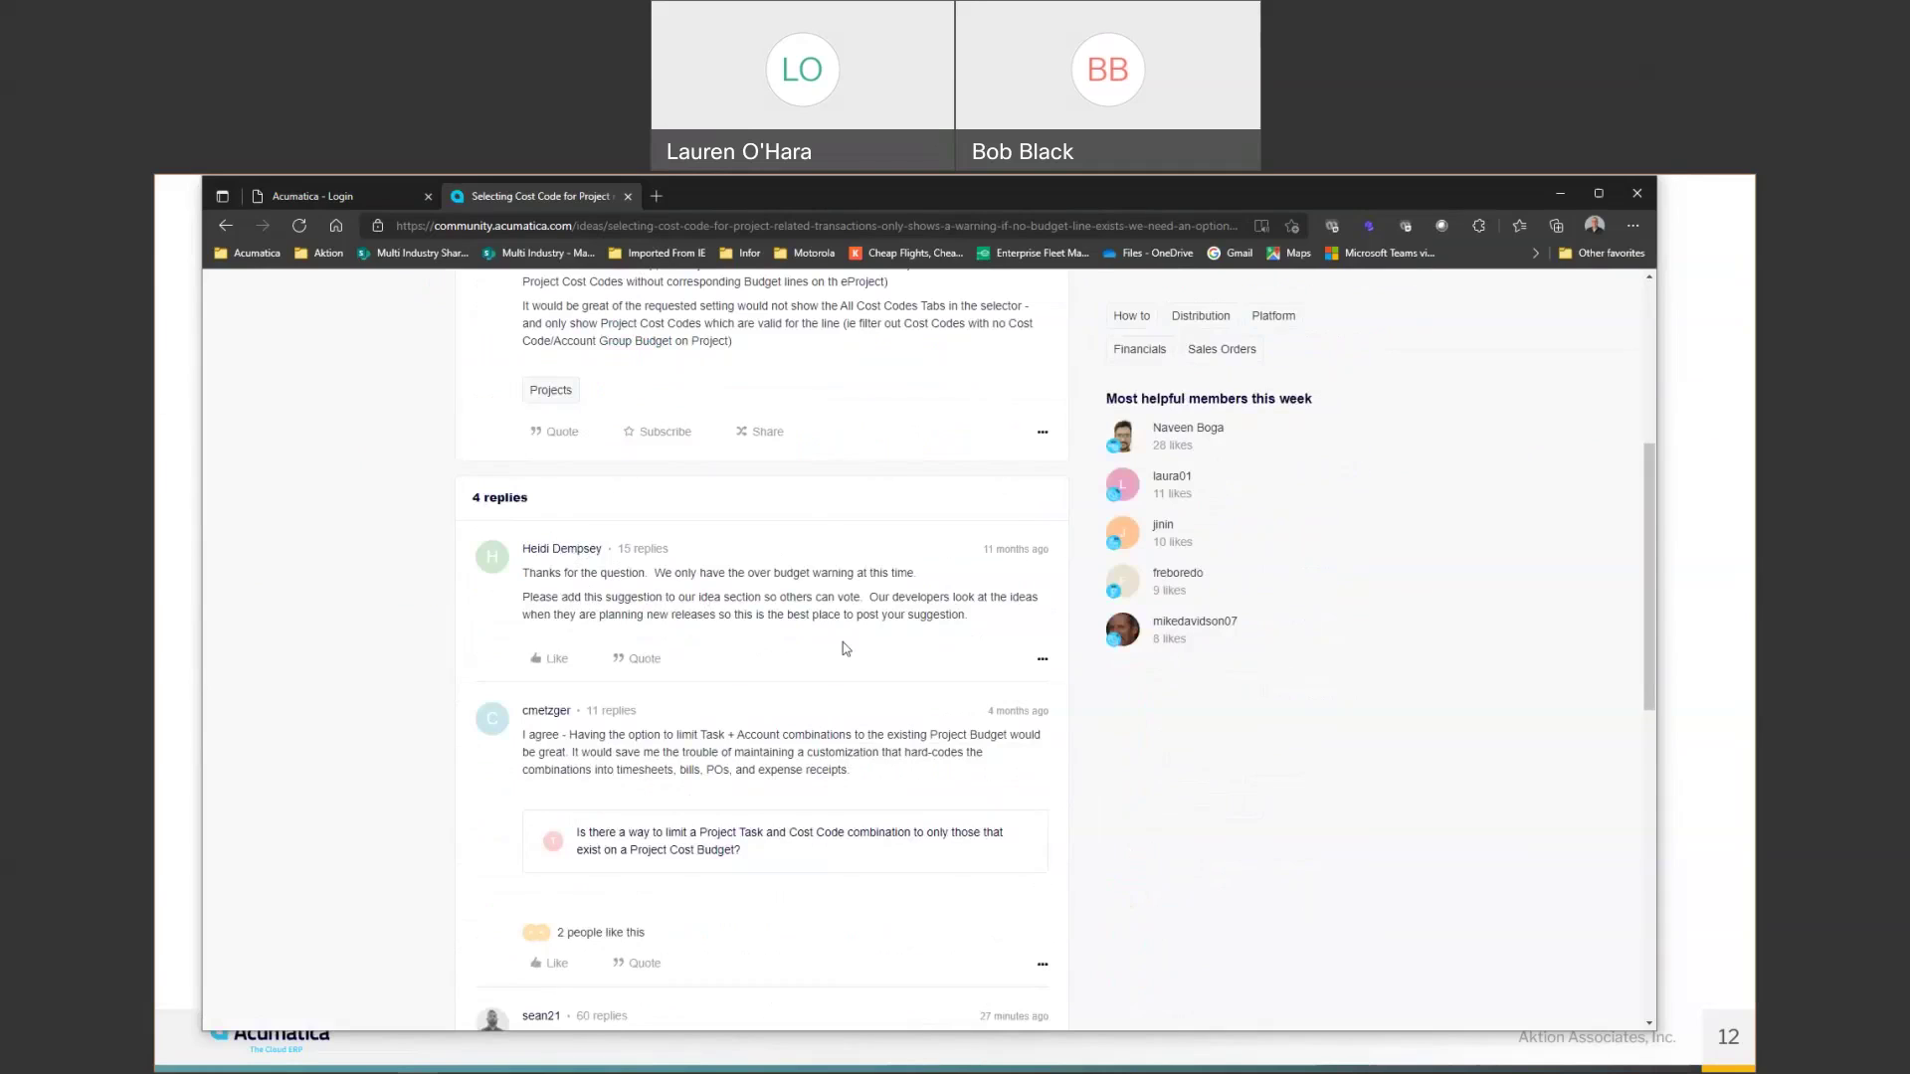
scroll(844, 642, "down", 3)
scroll(843, 642, "down", 3)
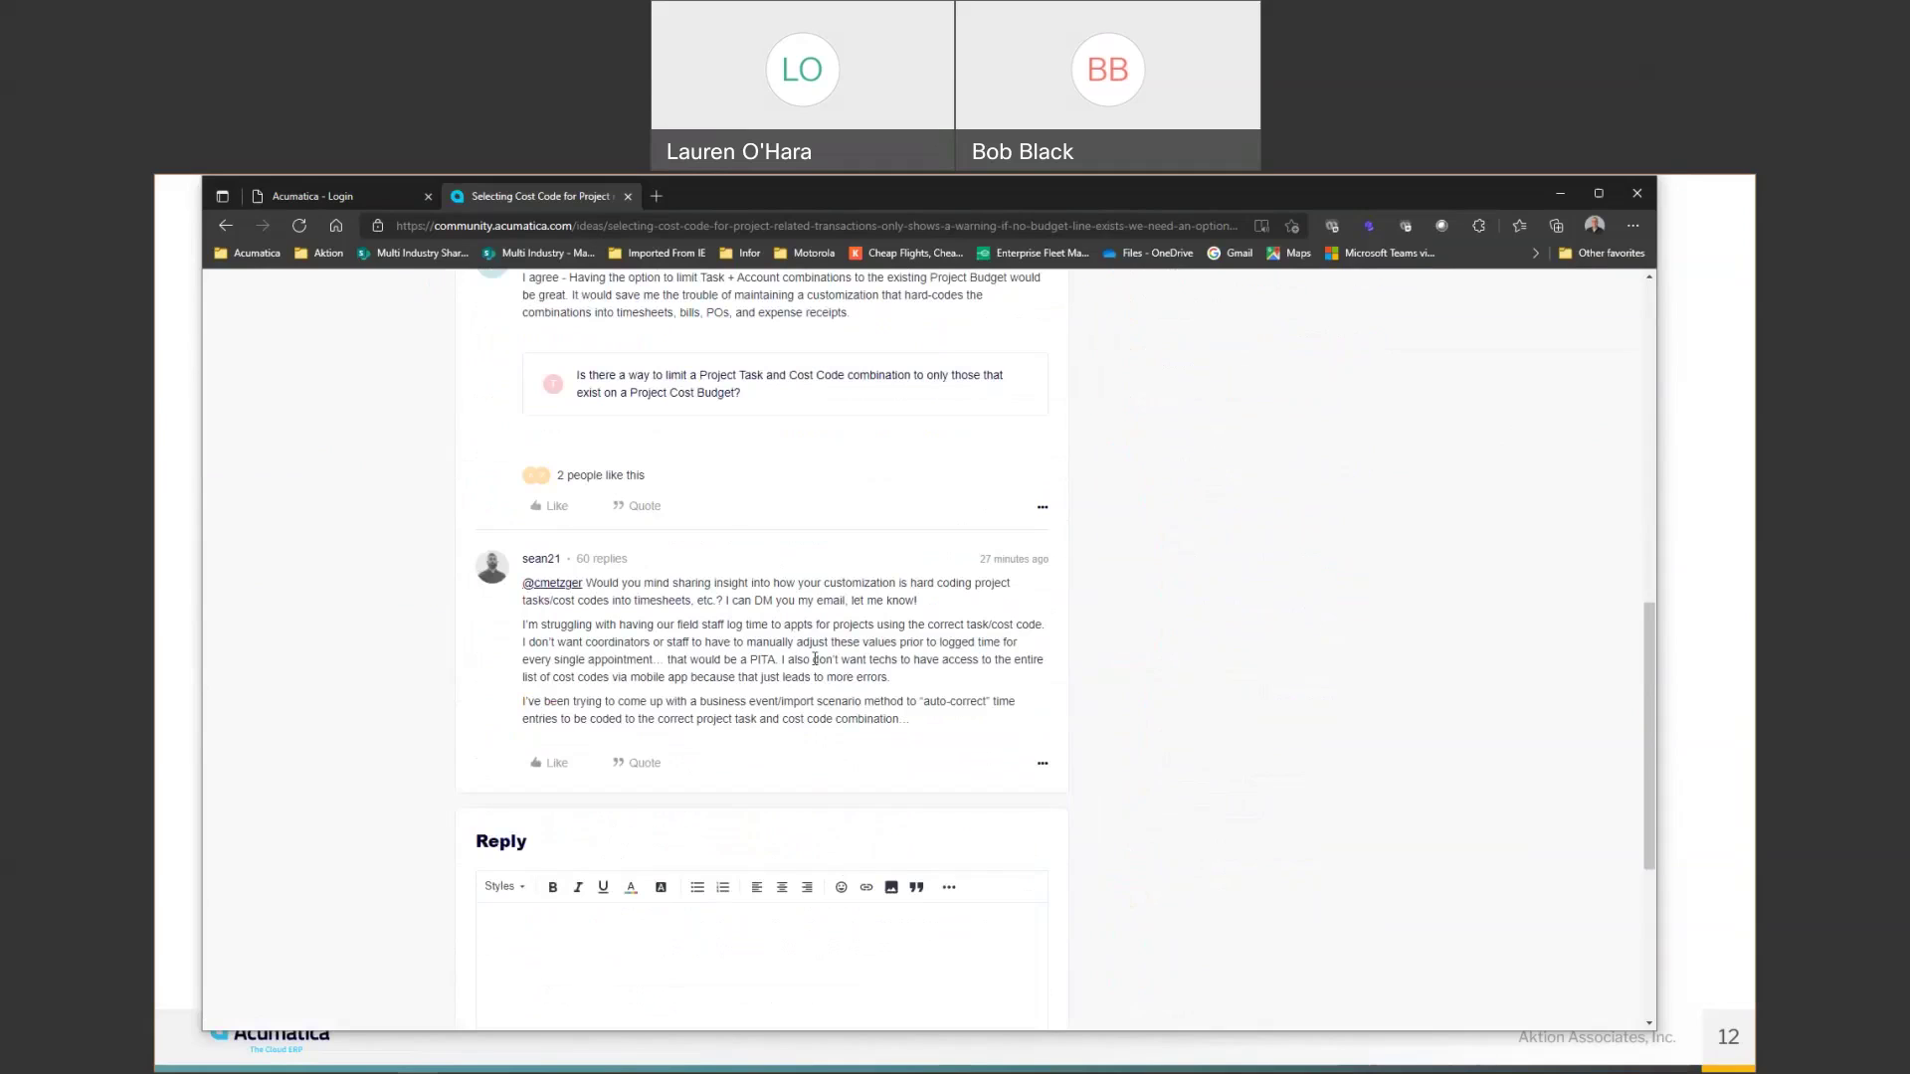
scroll(815, 668, "up", 5)
scroll(816, 668, "up", 5)
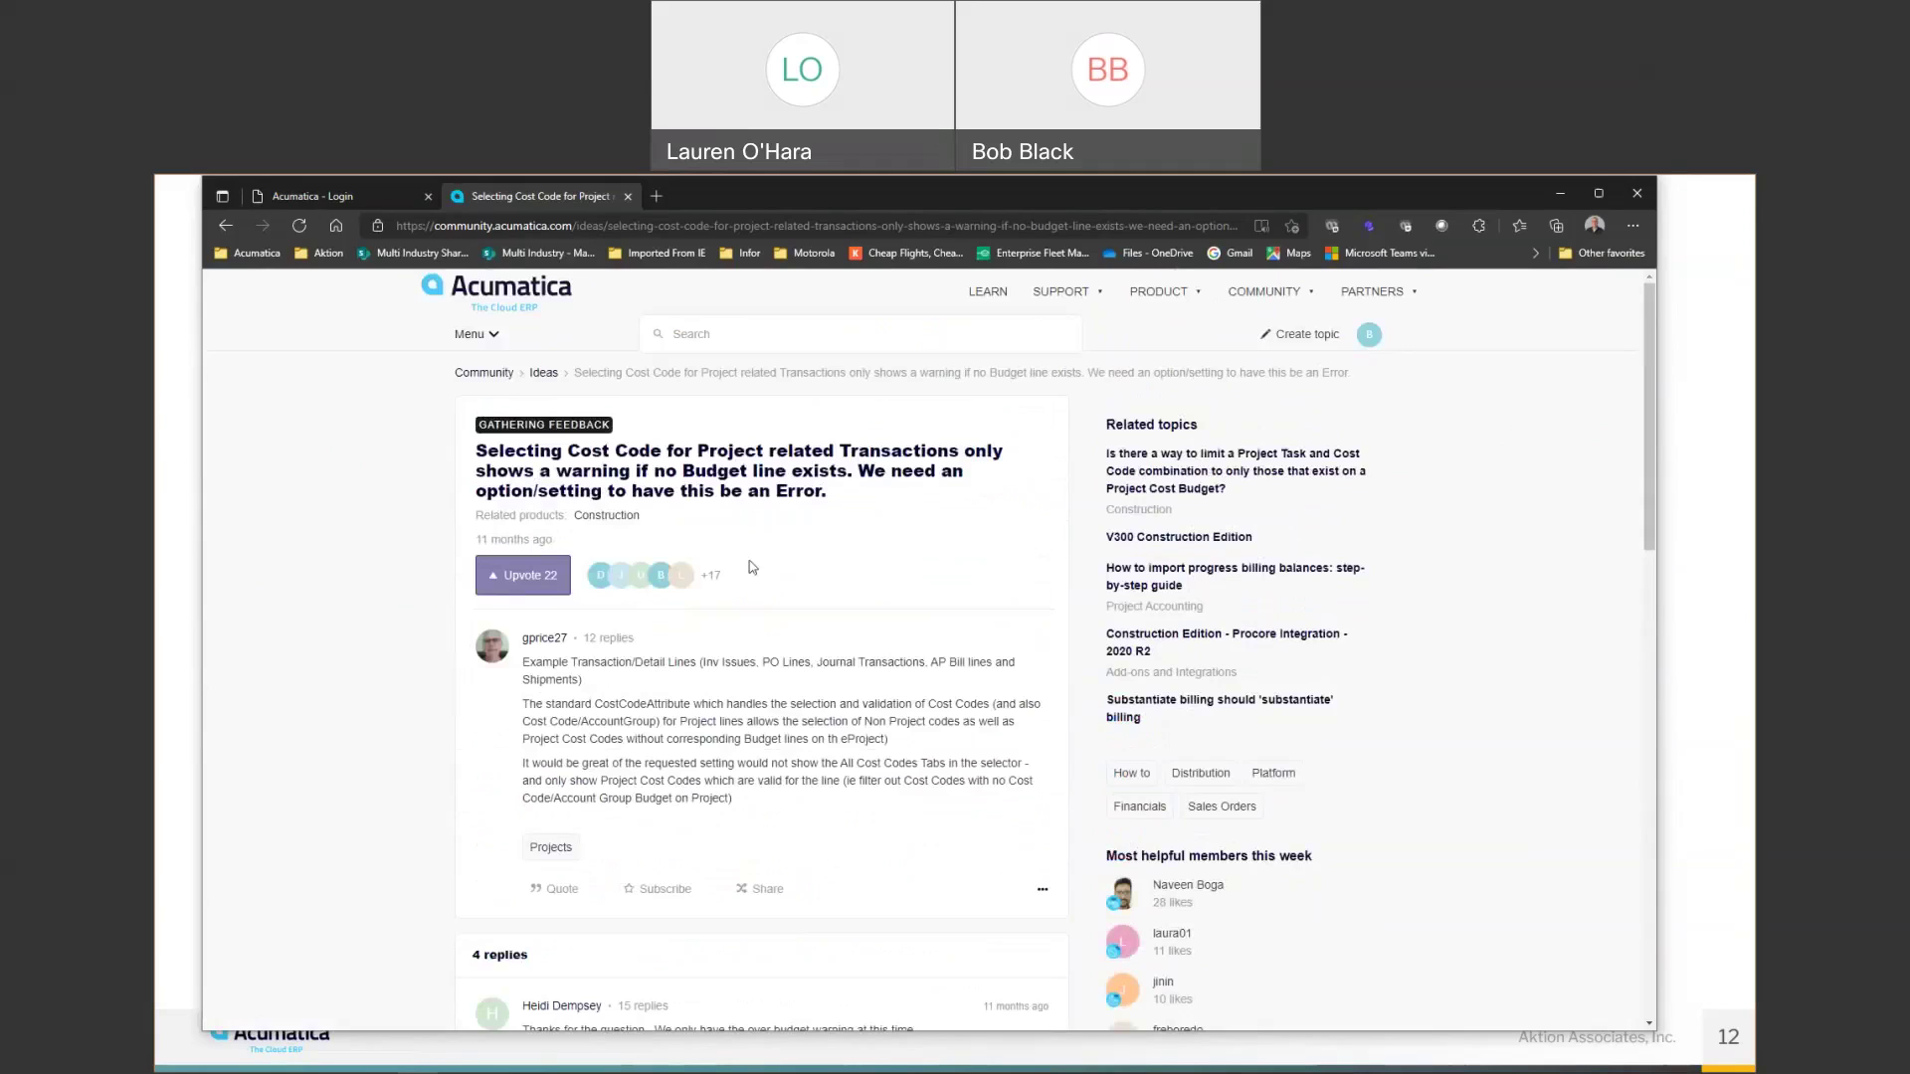
Go back to the ideas list, filter to Planned status, and switch to All Ideas.
left_click(224, 227)
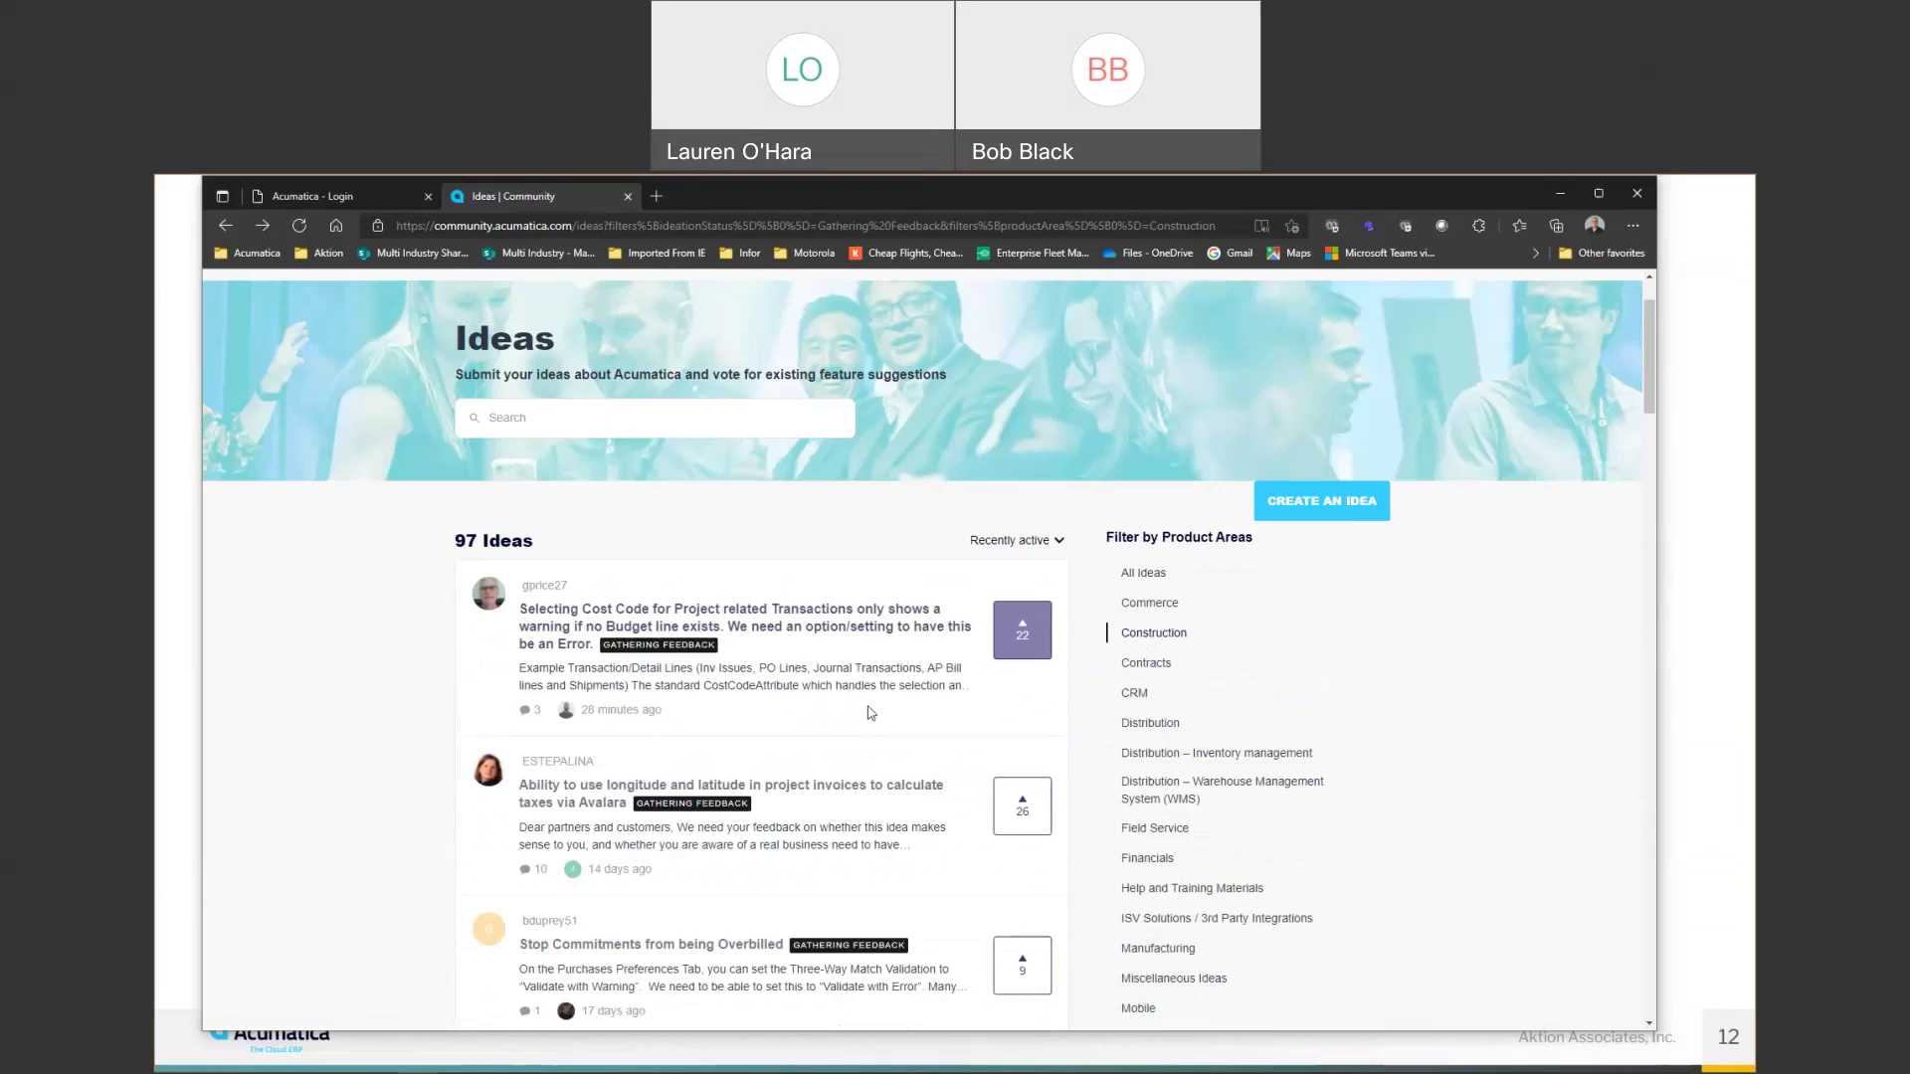
scroll(869, 713, "down", 5)
scroll(868, 713, "down", 5)
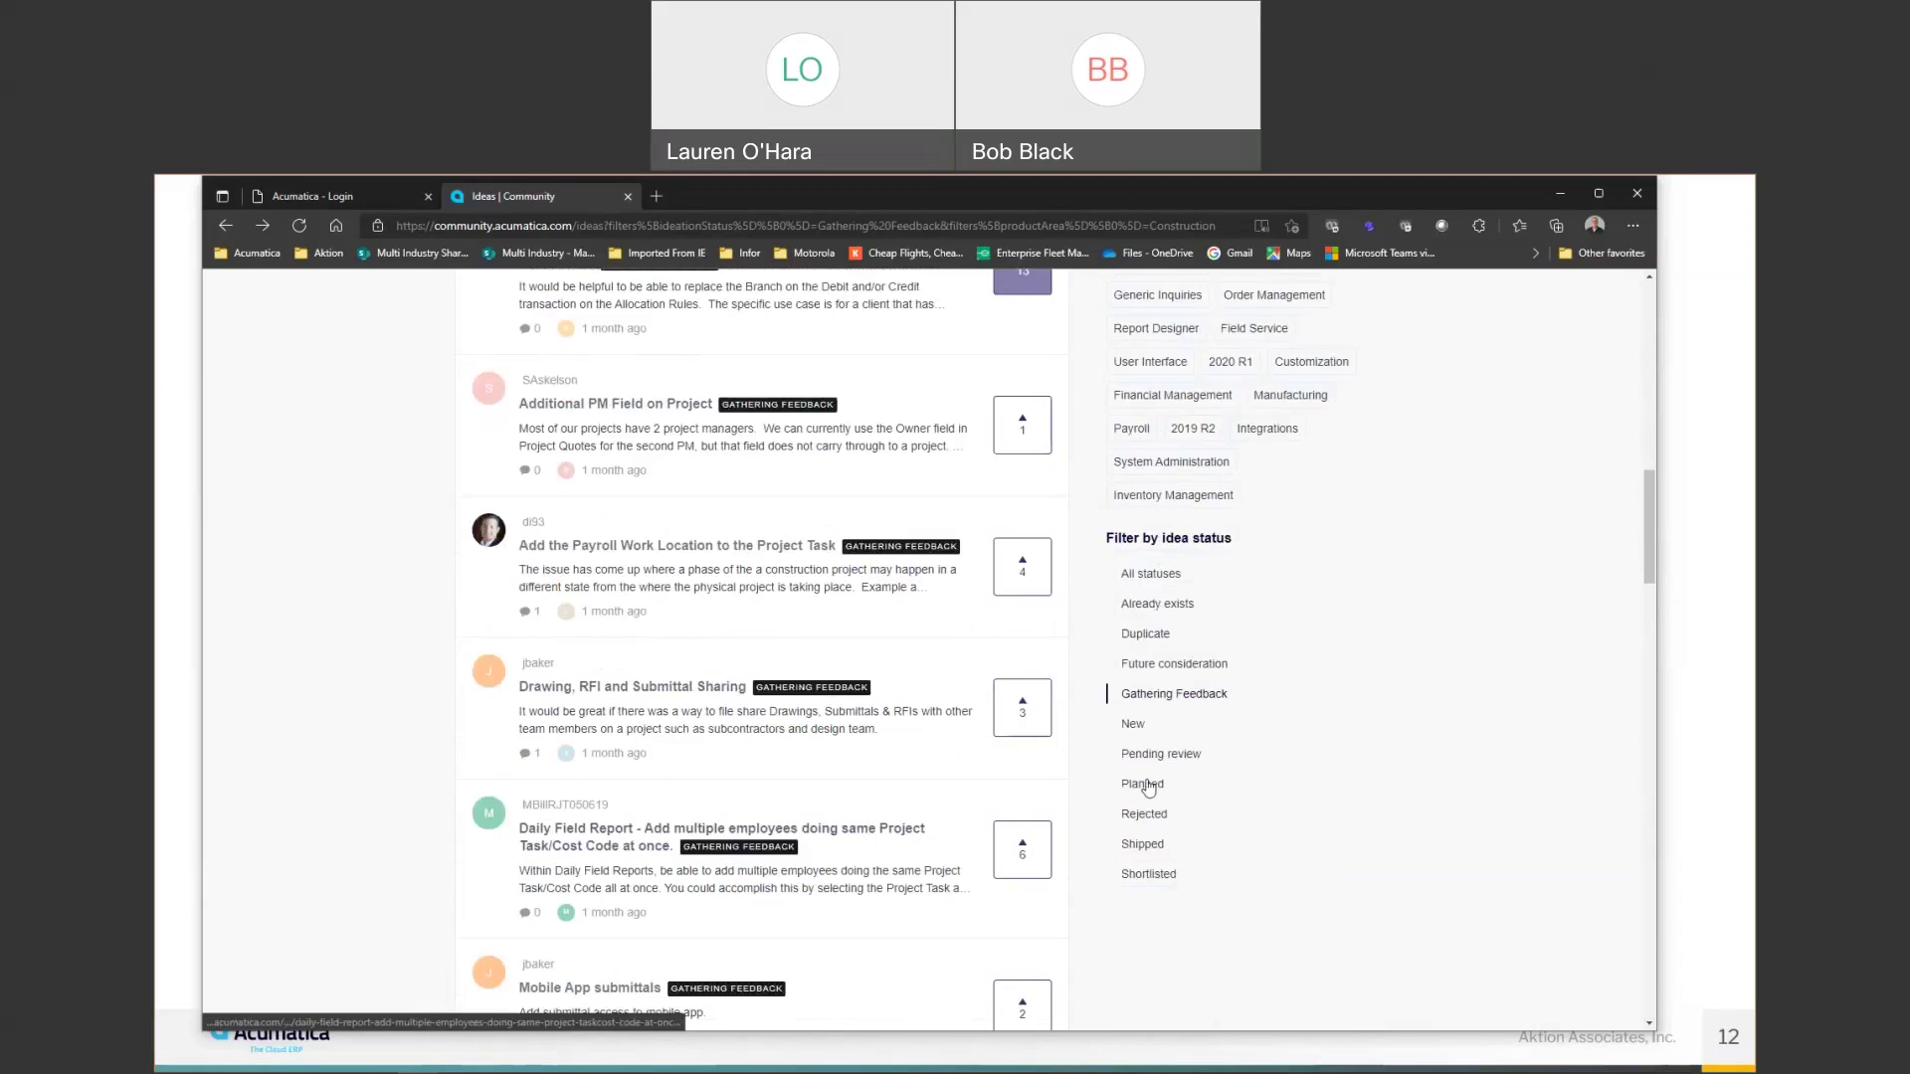
left_click(1144, 784)
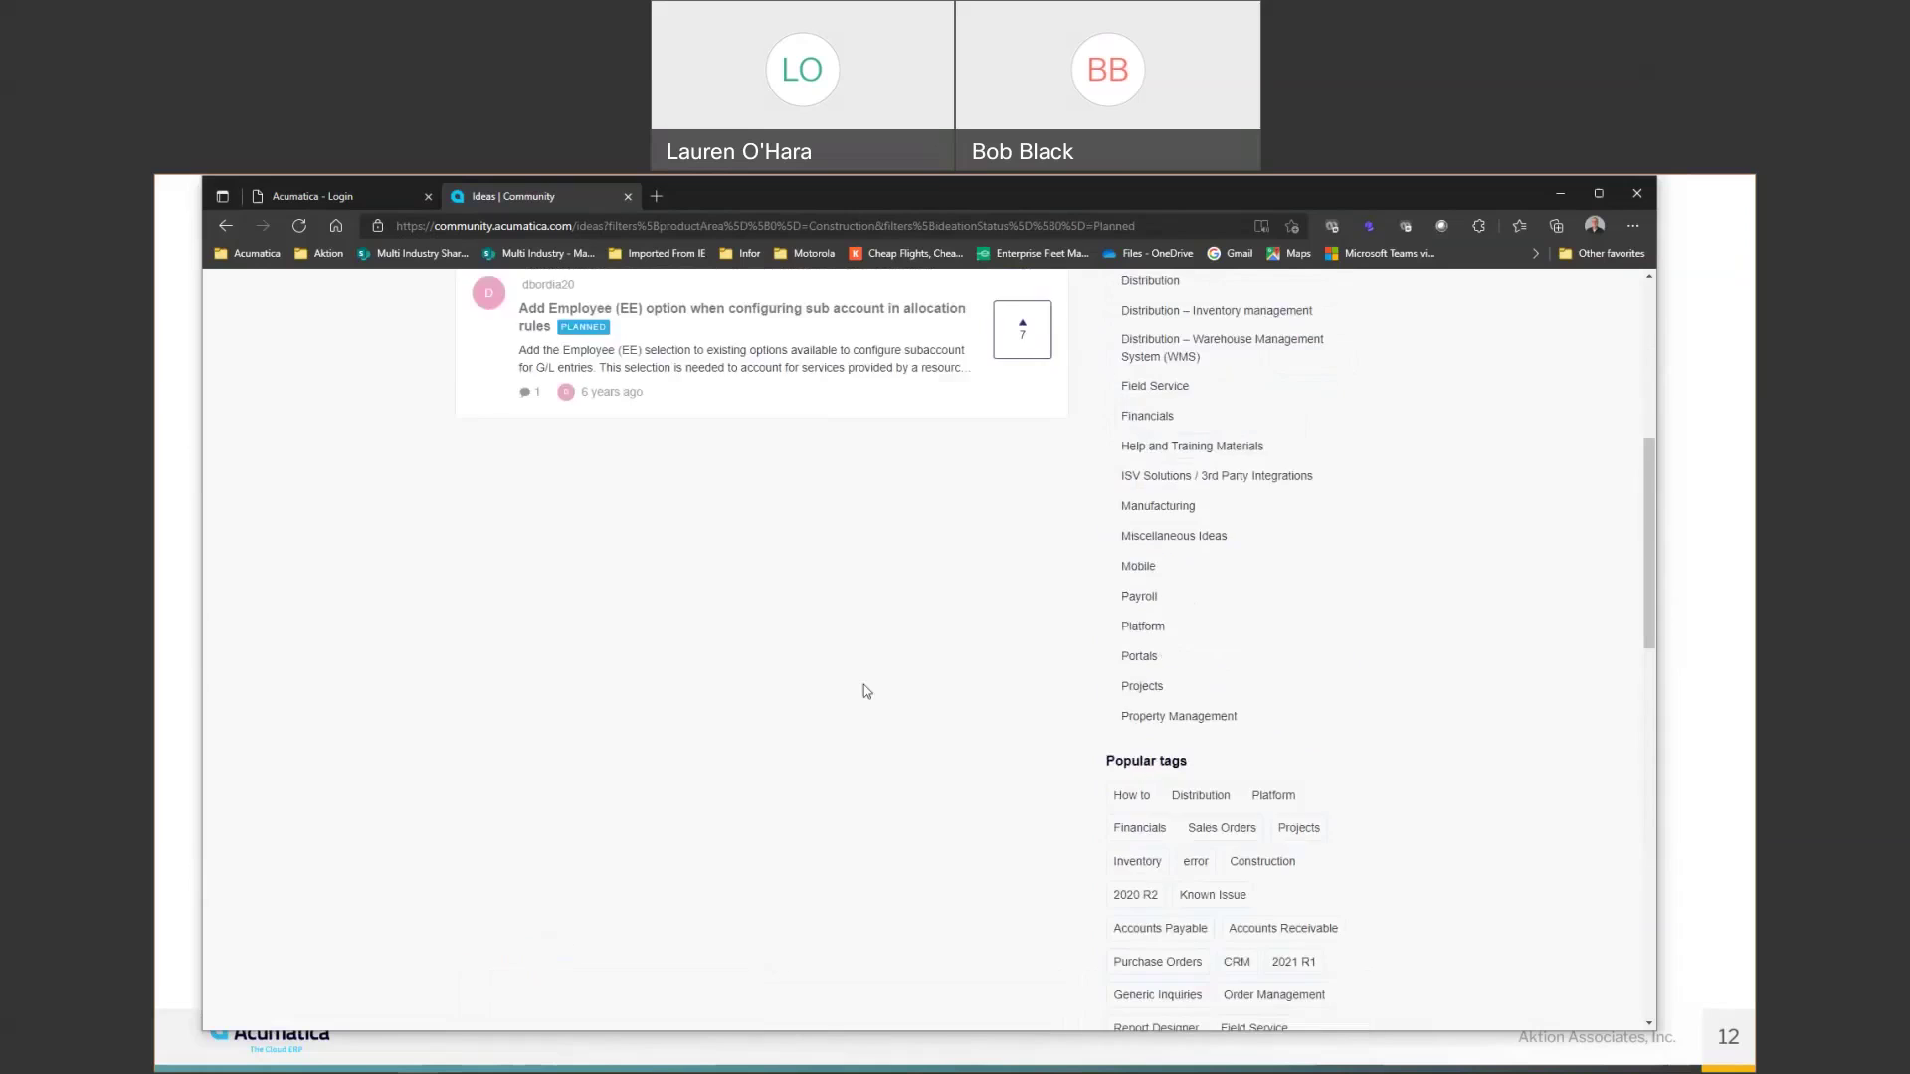
scroll(863, 686, "up", 8)
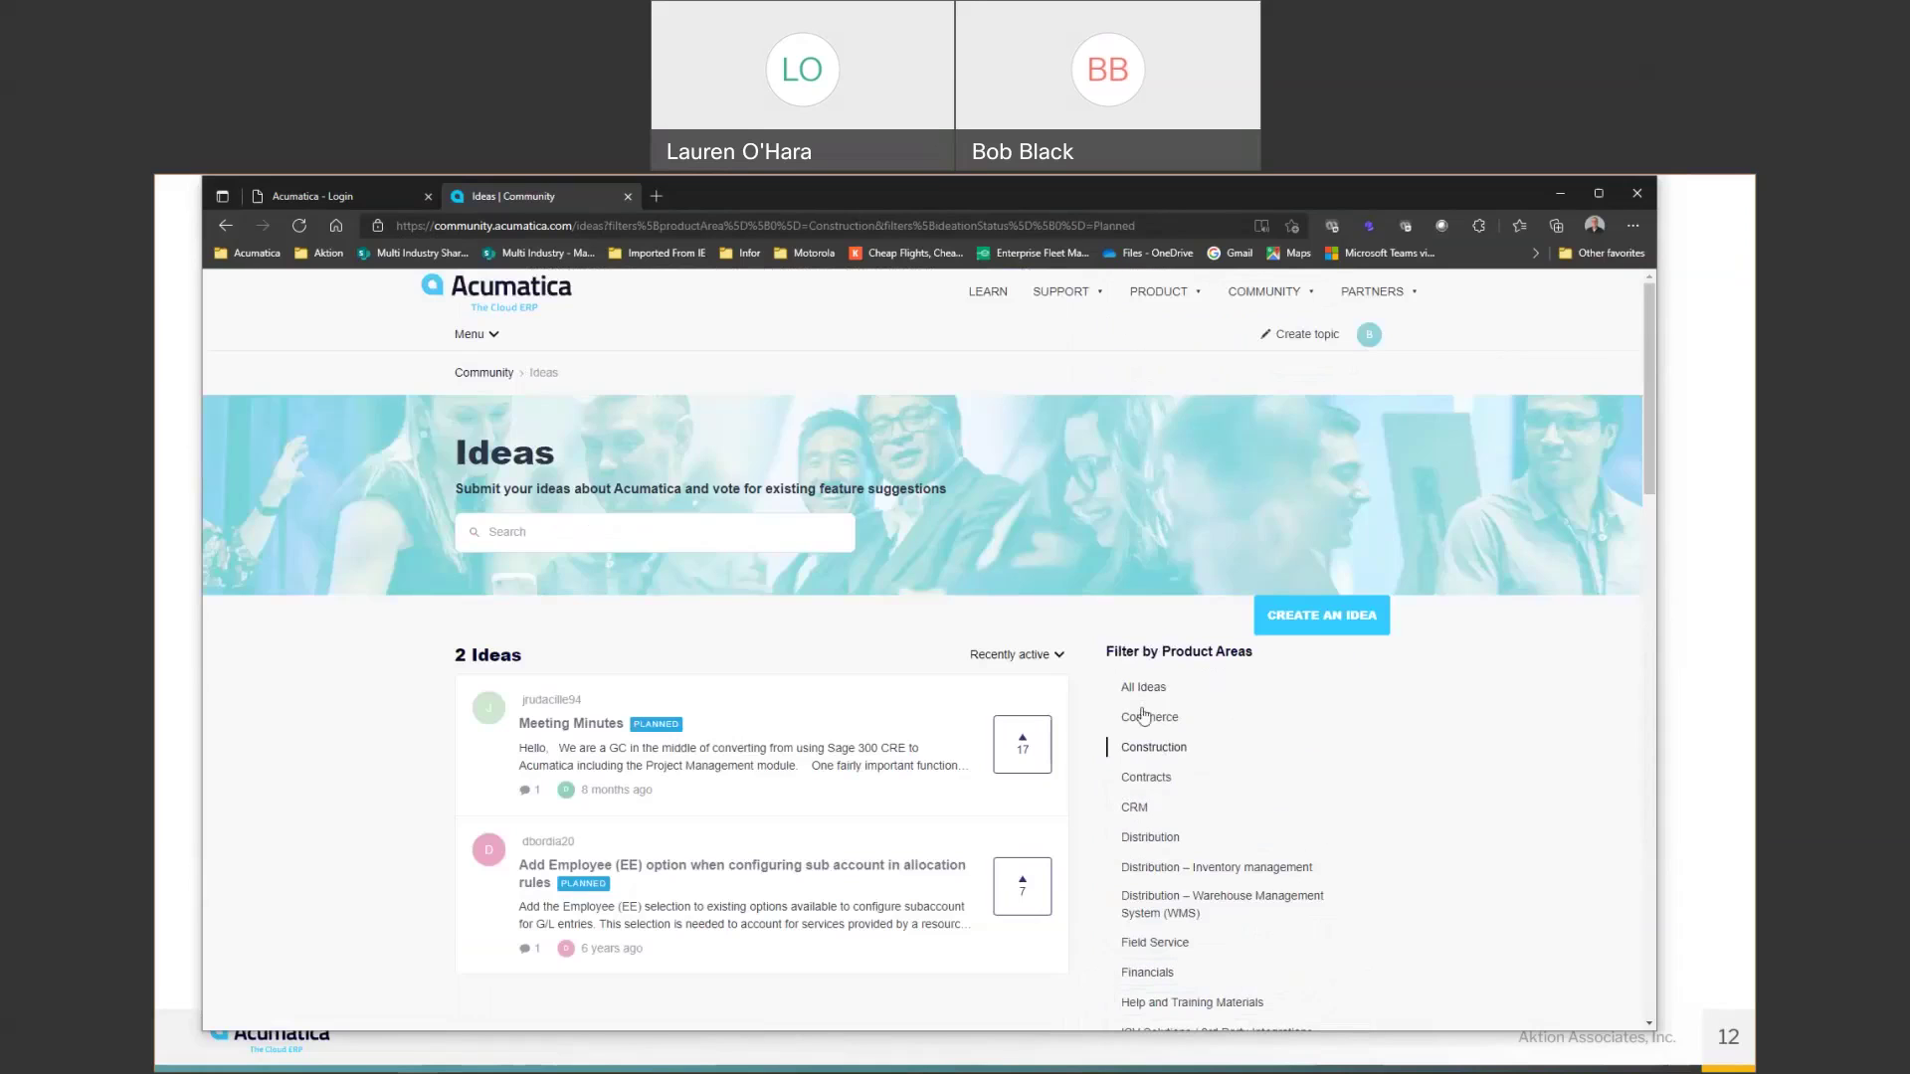
left_click(1143, 686)
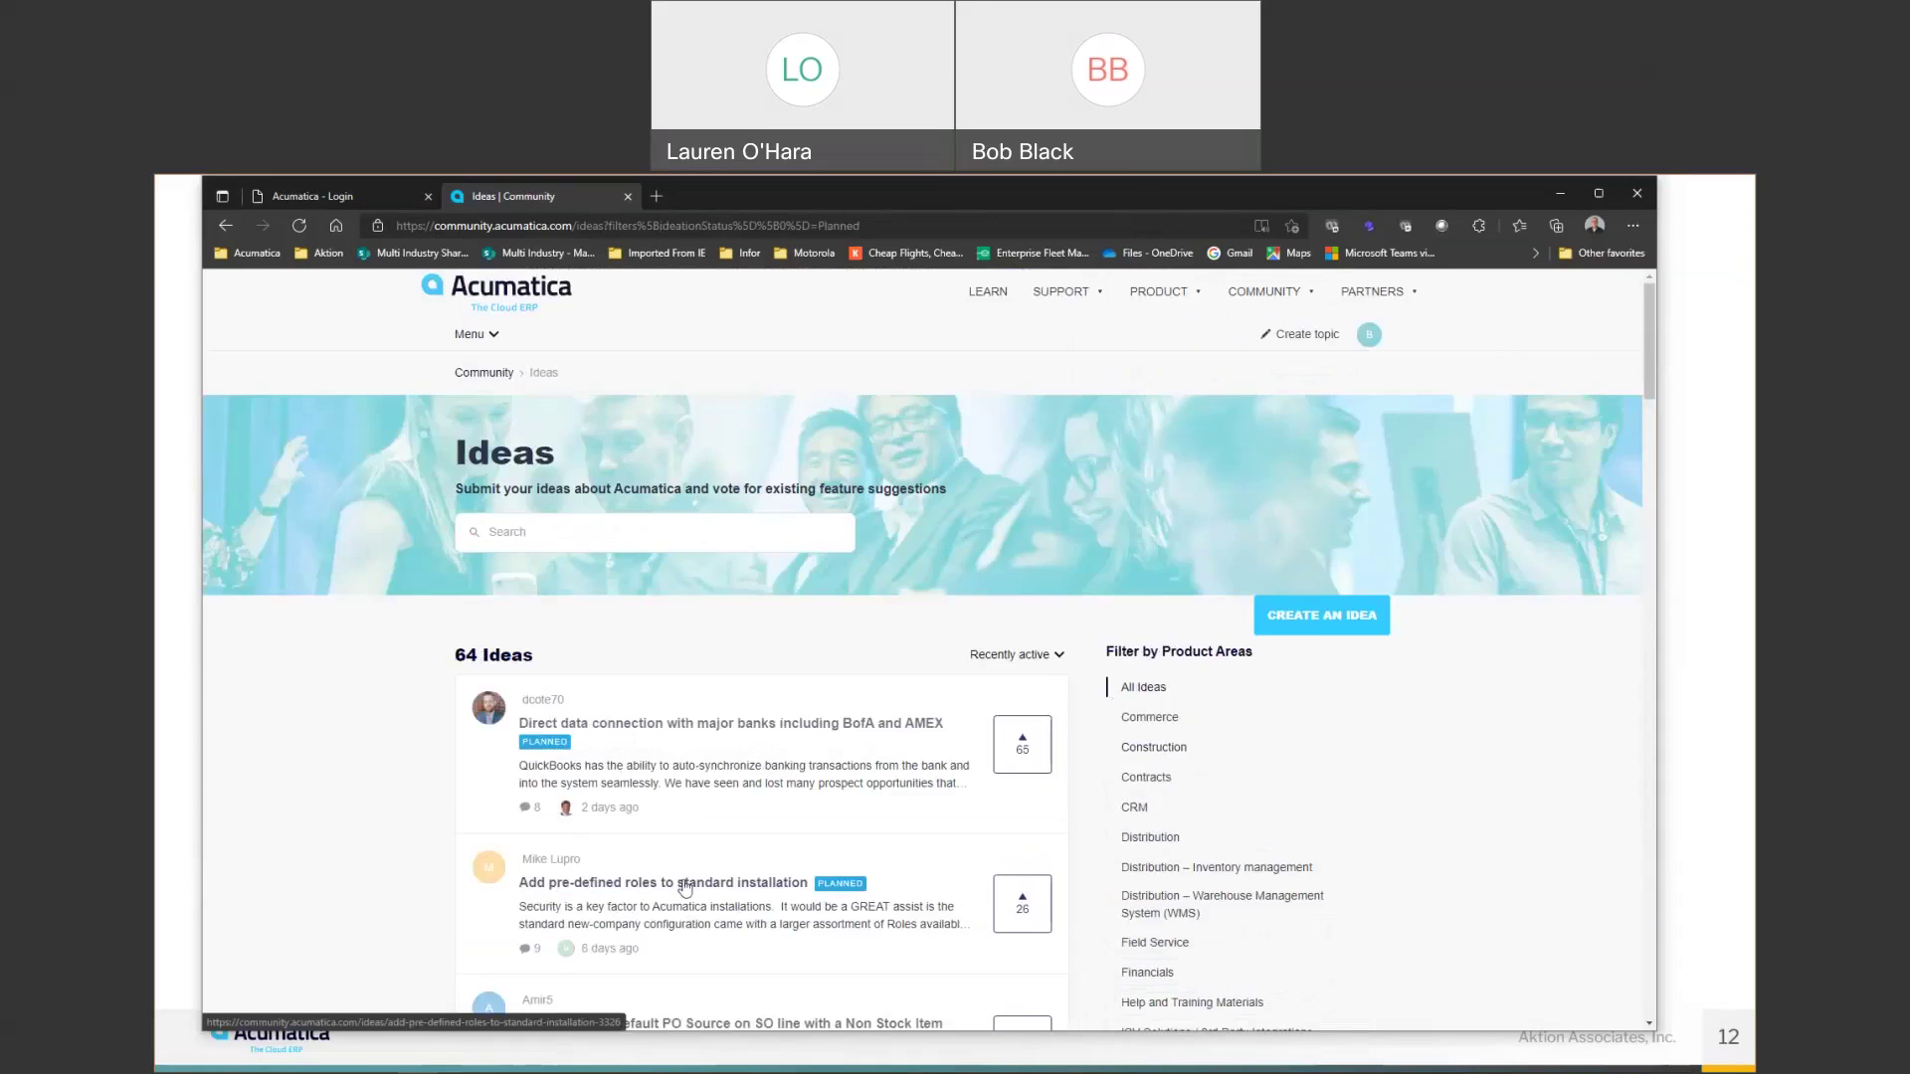
scroll(680, 889, "down", 3)
scroll(678, 889, "down", 1)
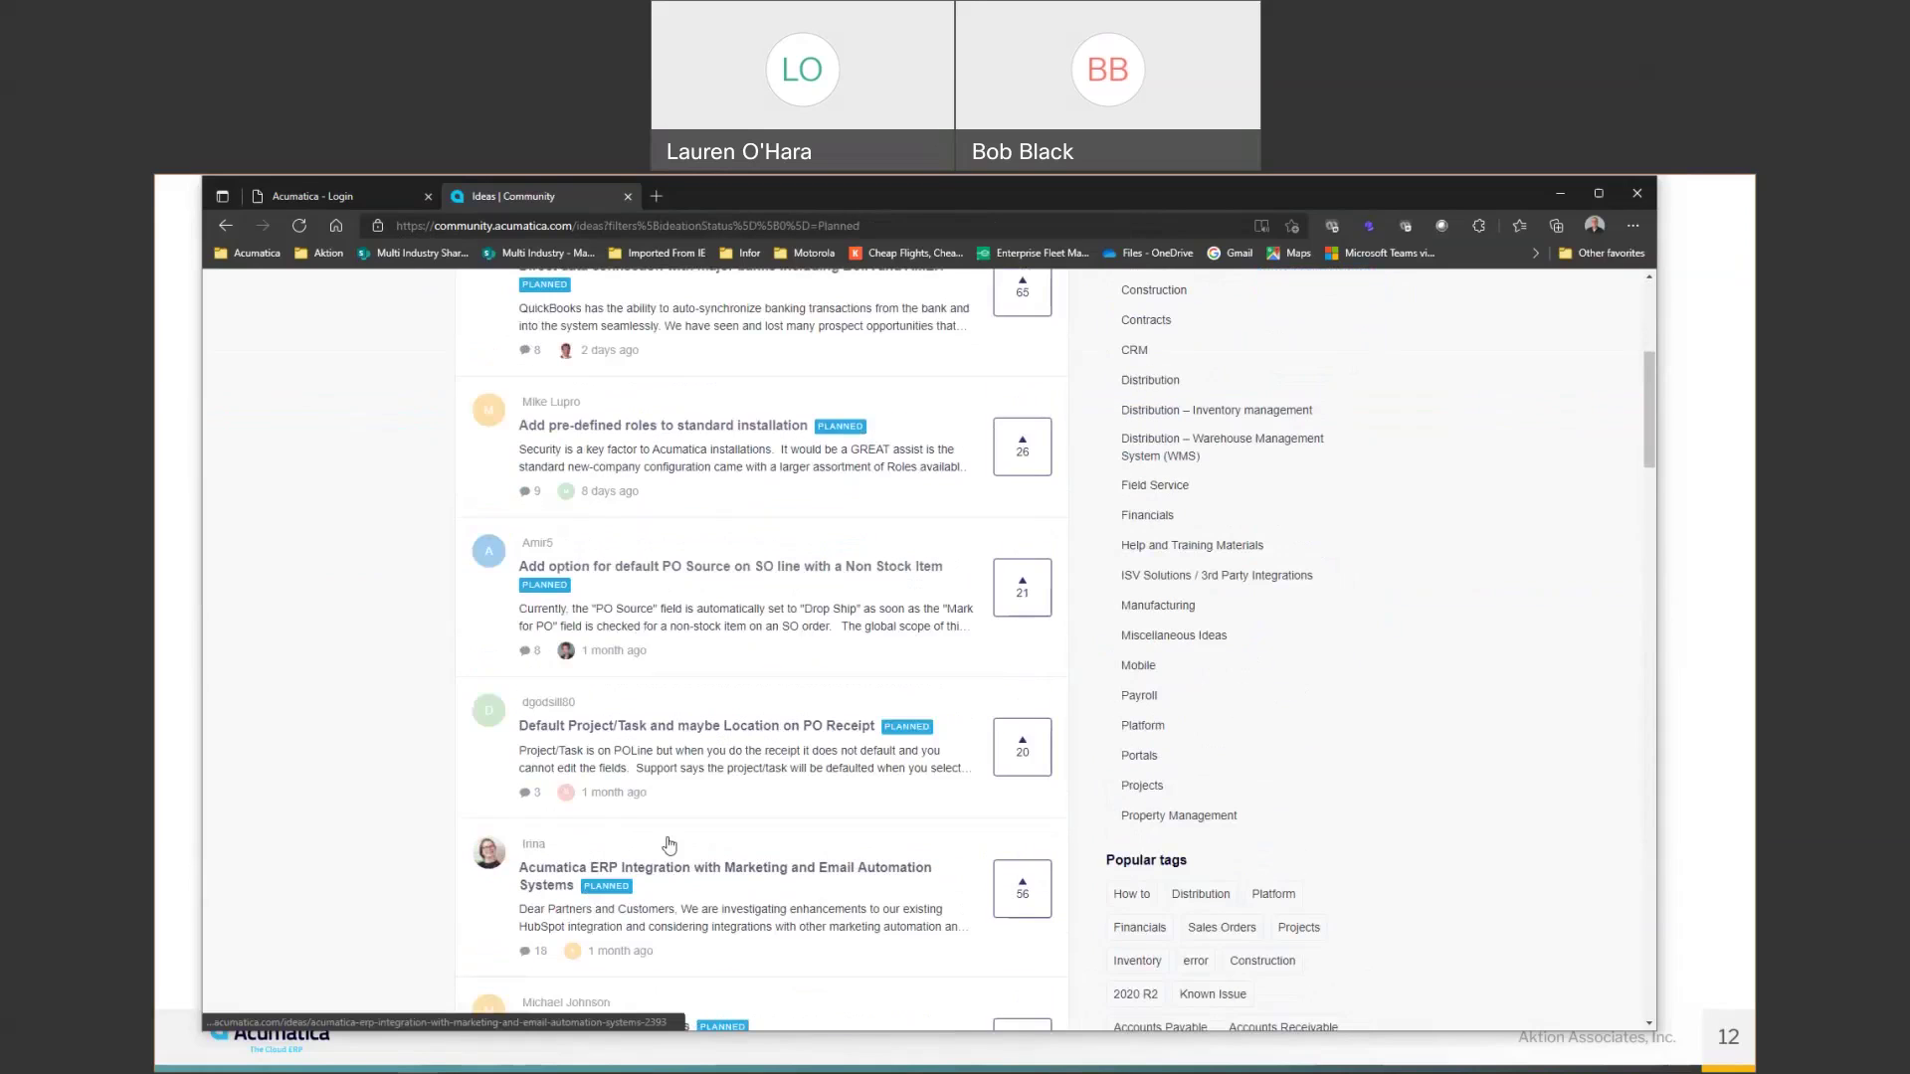
scroll(730, 844, "down", 2)
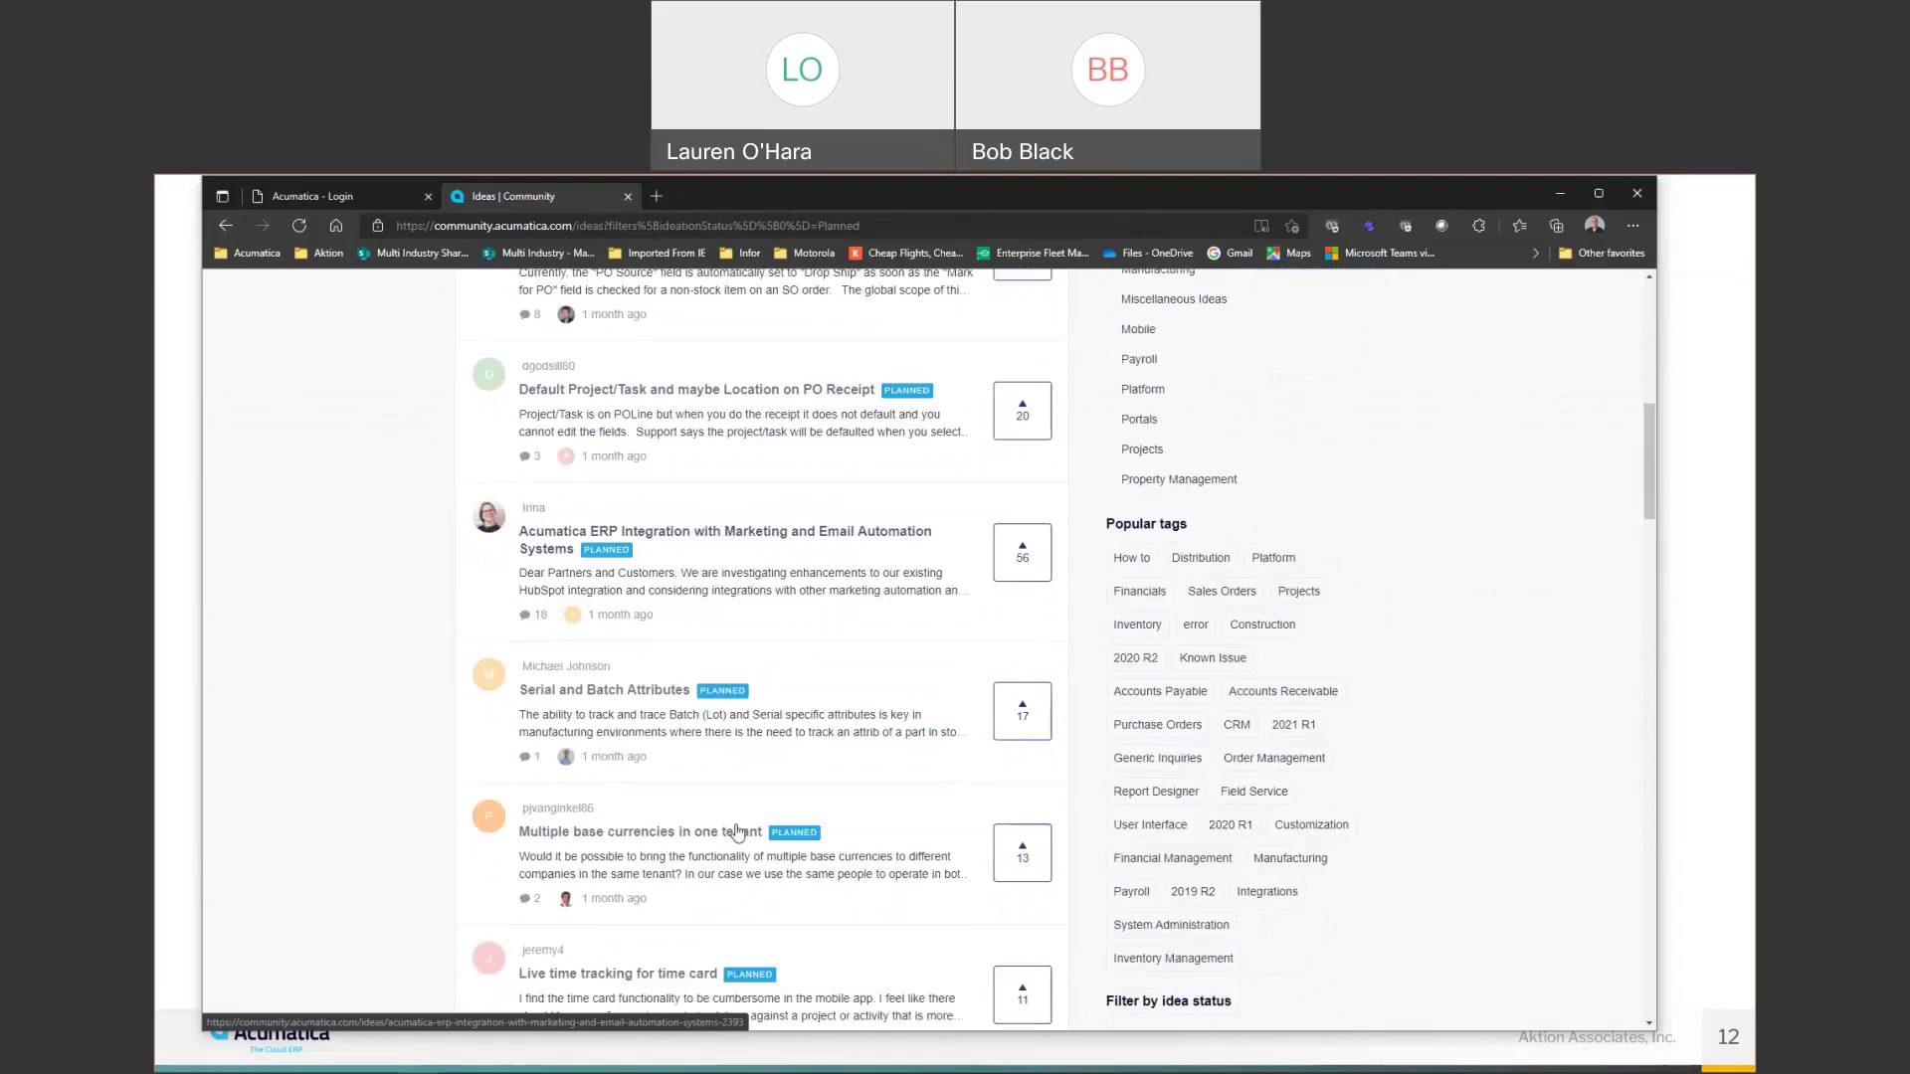
scroll(807, 837, "down", 1)
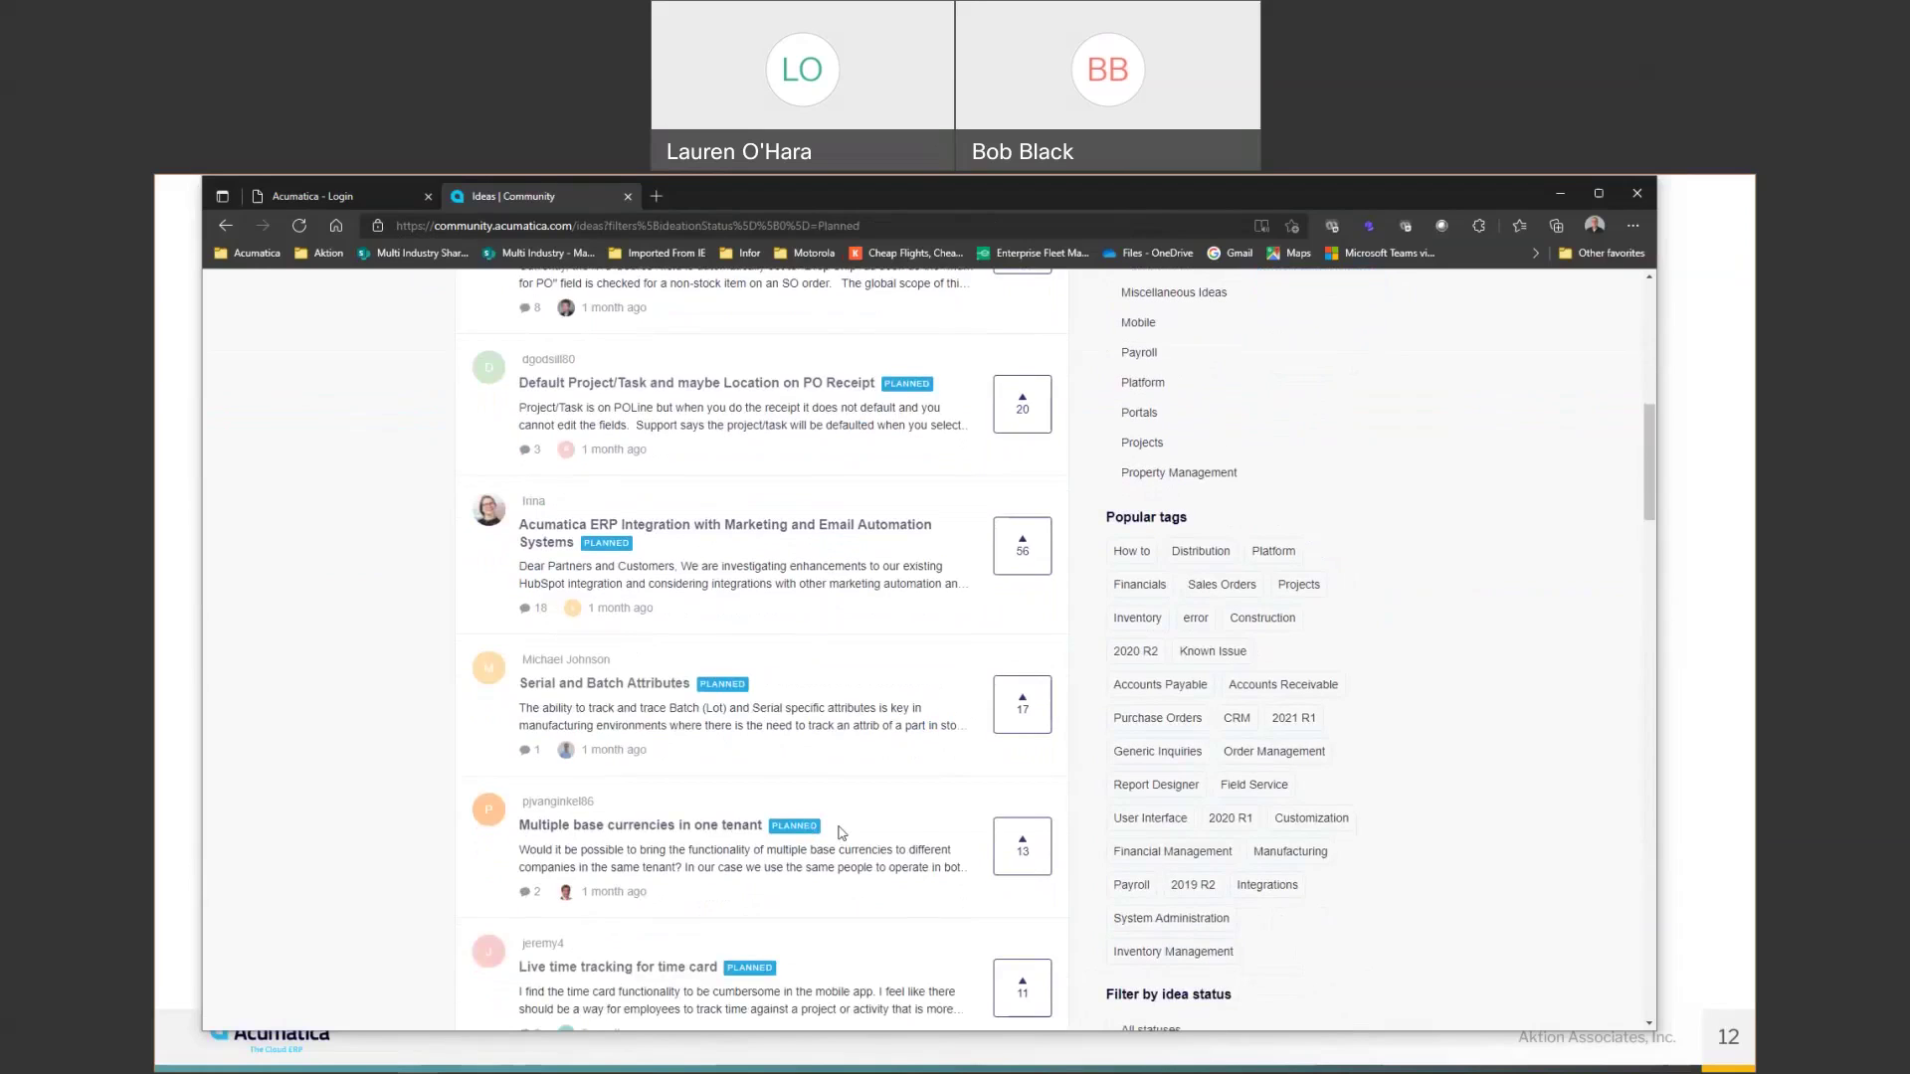
scroll(841, 829, "up", 4)
scroll(841, 828, "up", 4)
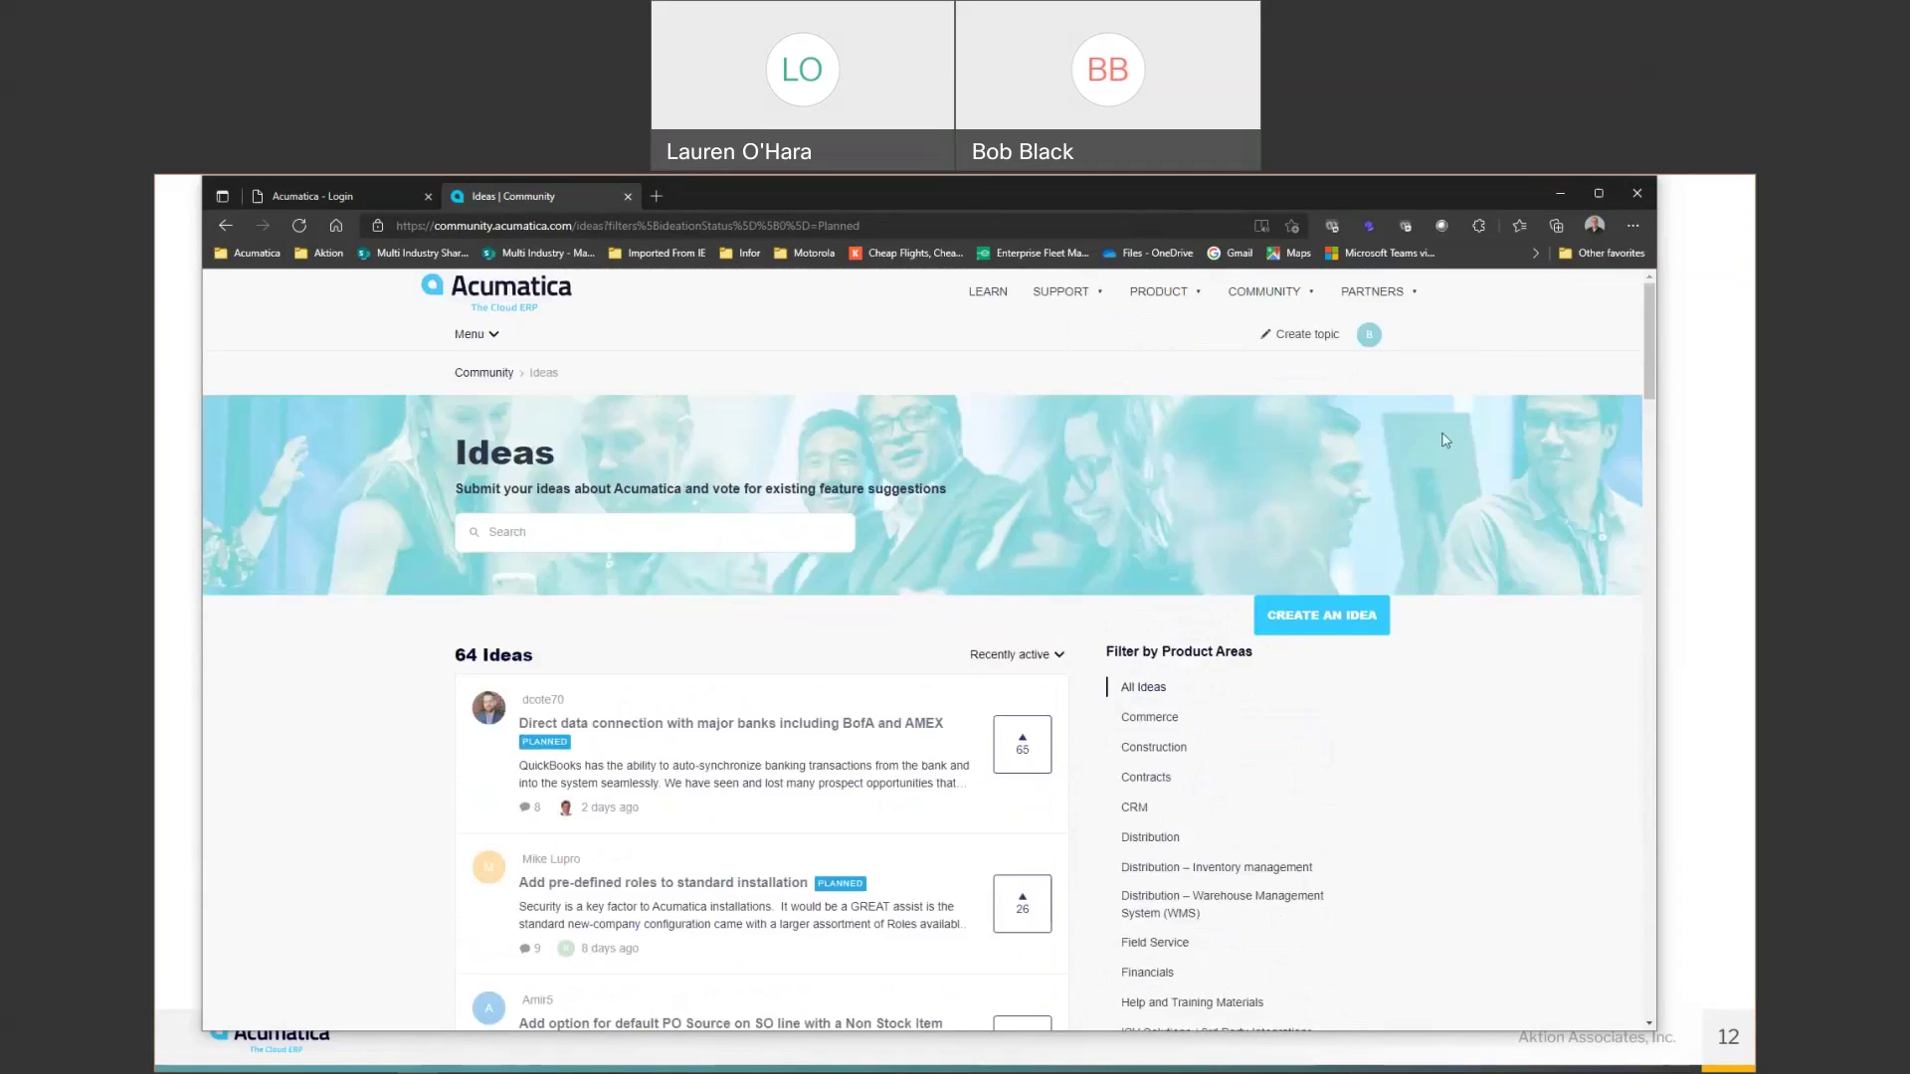
Choose Topics from the profile avatar menu to list your 14 started topics.
left_click(1369, 337)
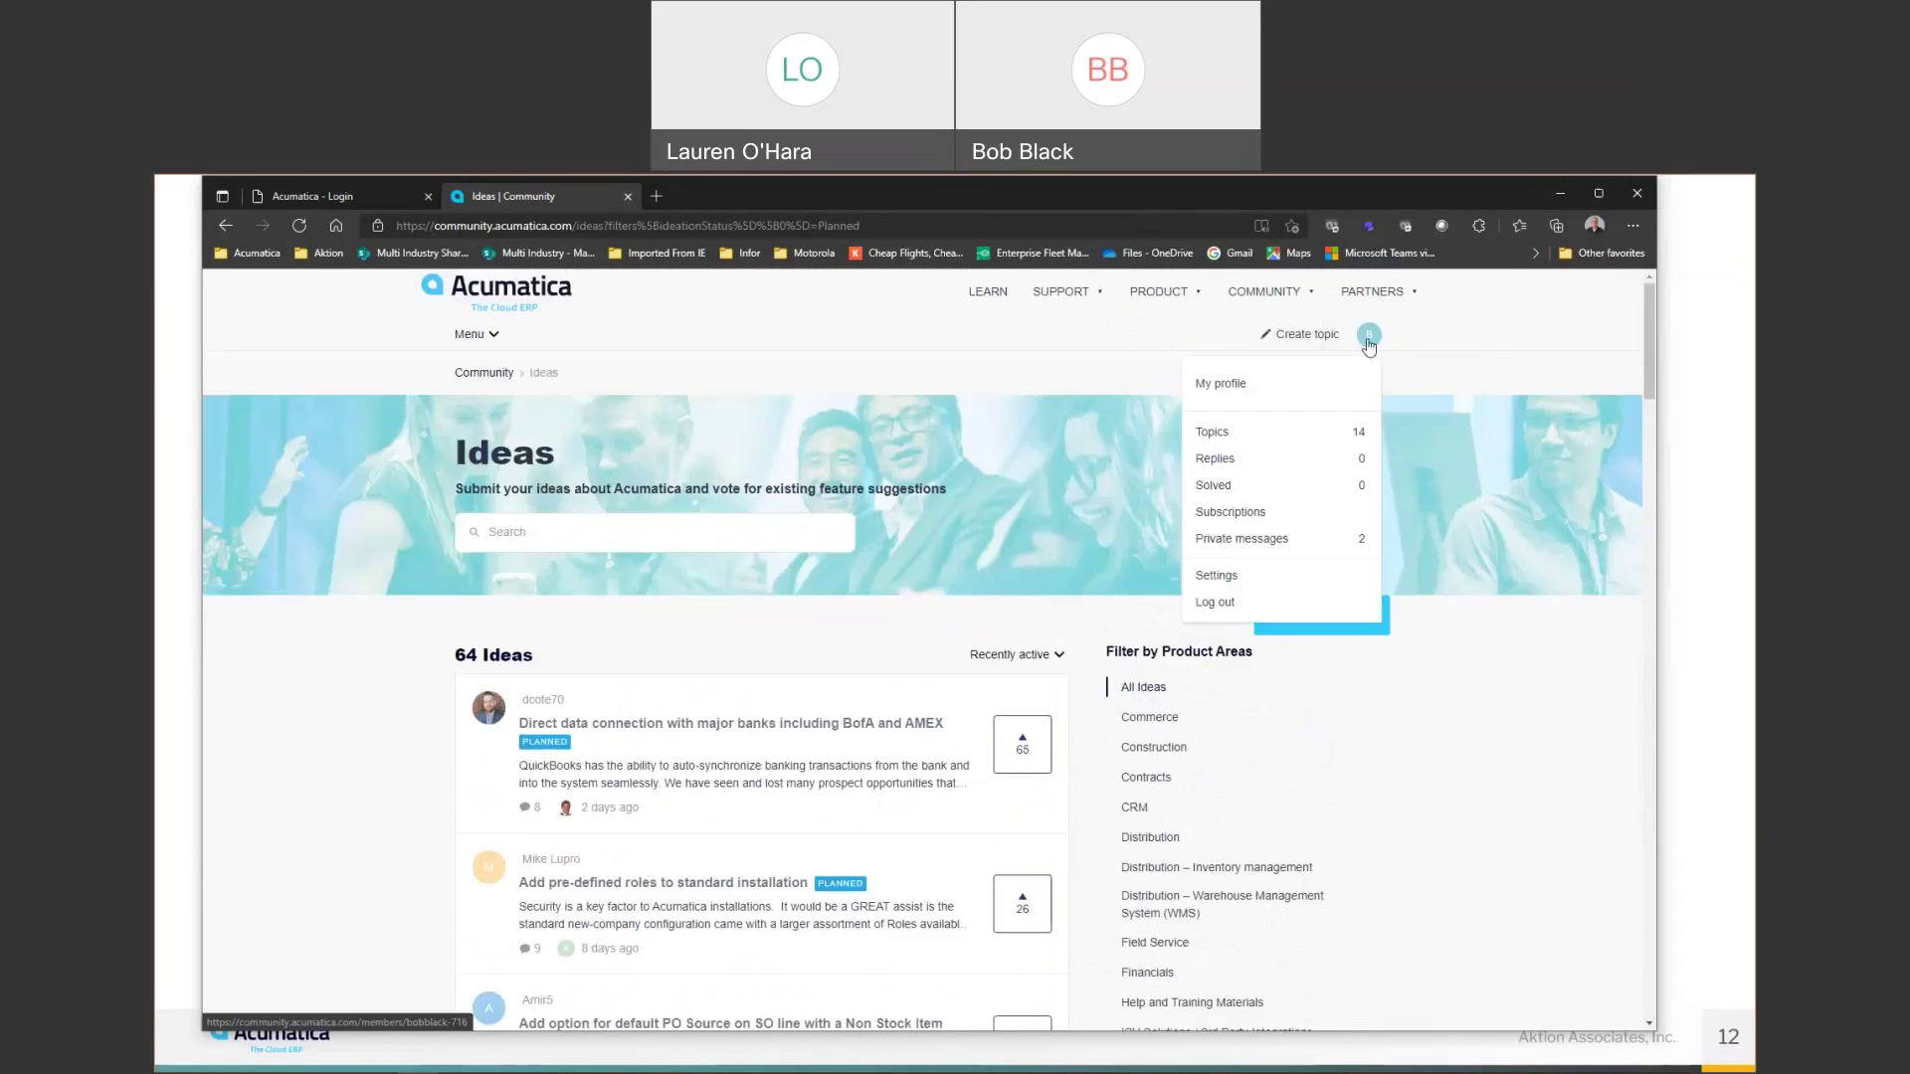
left_click(1212, 431)
scroll(723, 828, "down", 1)
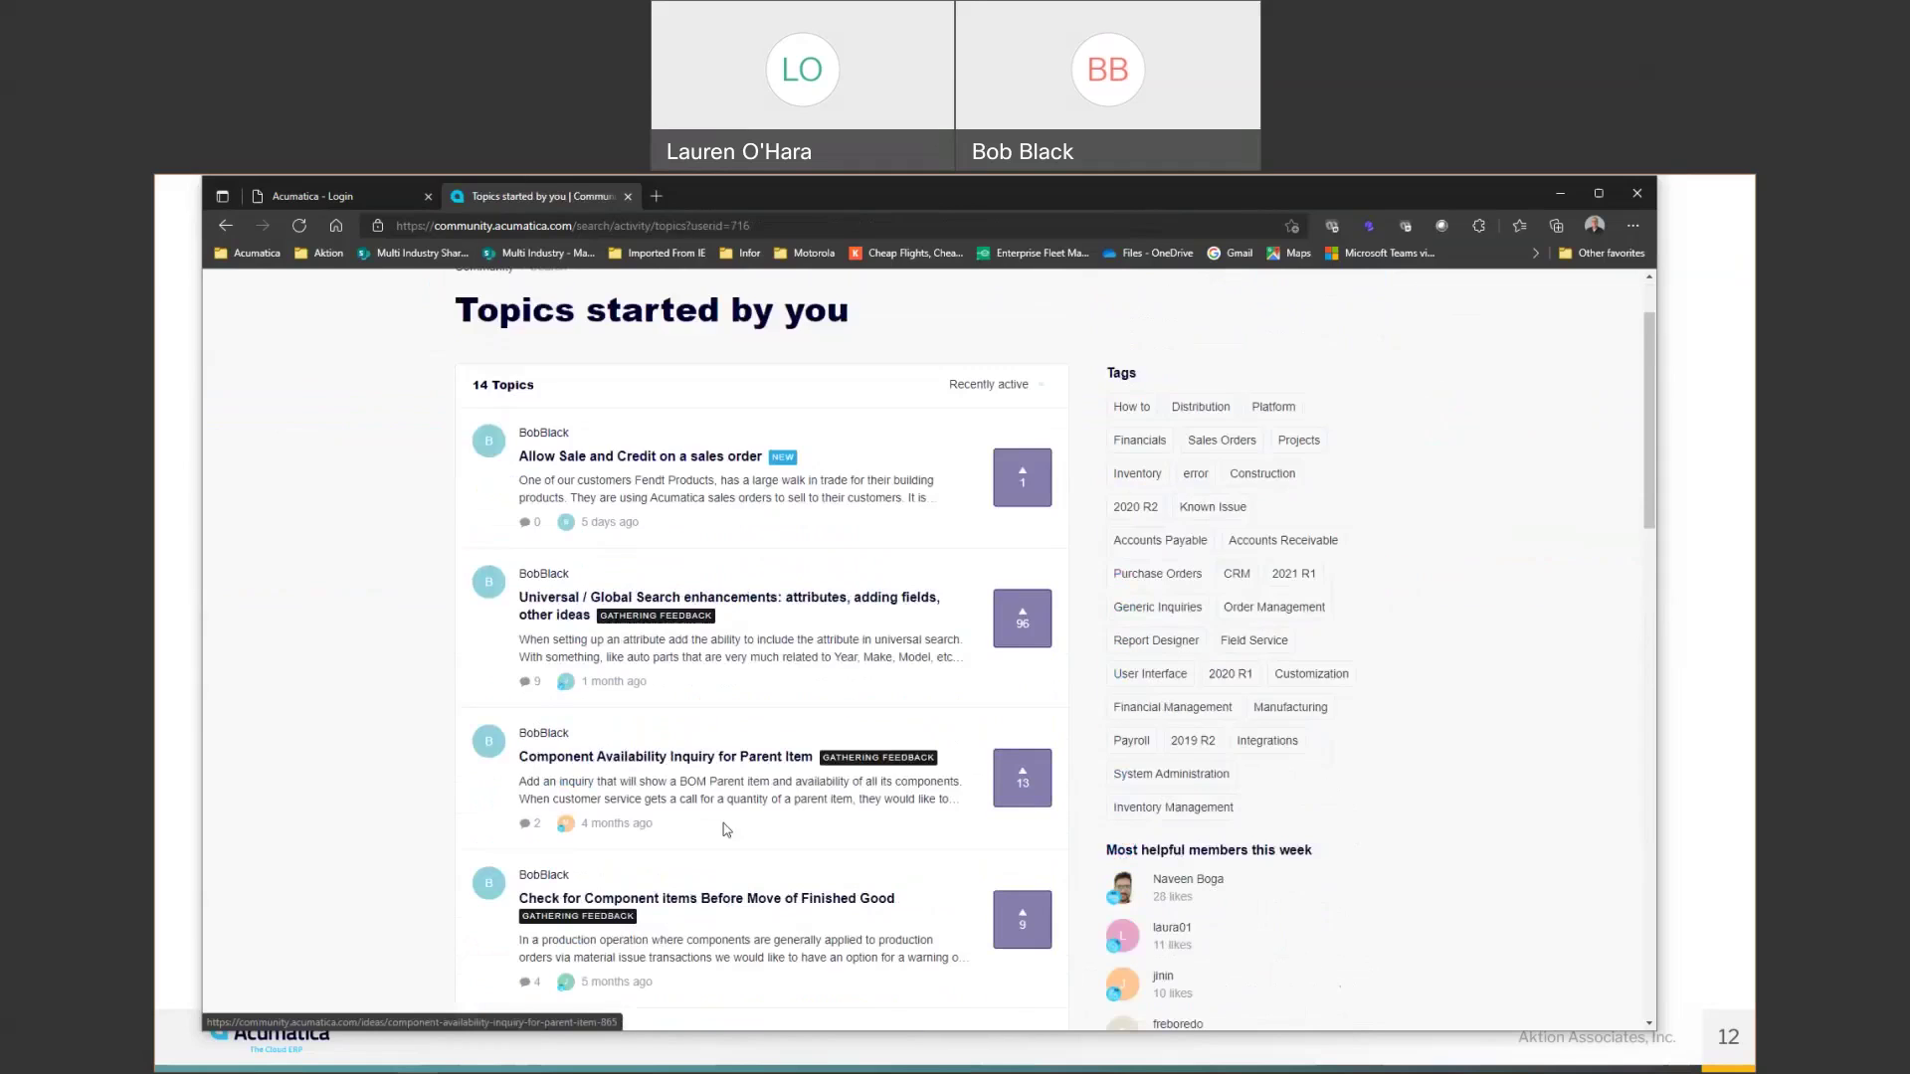
scroll(724, 828, "down", 1)
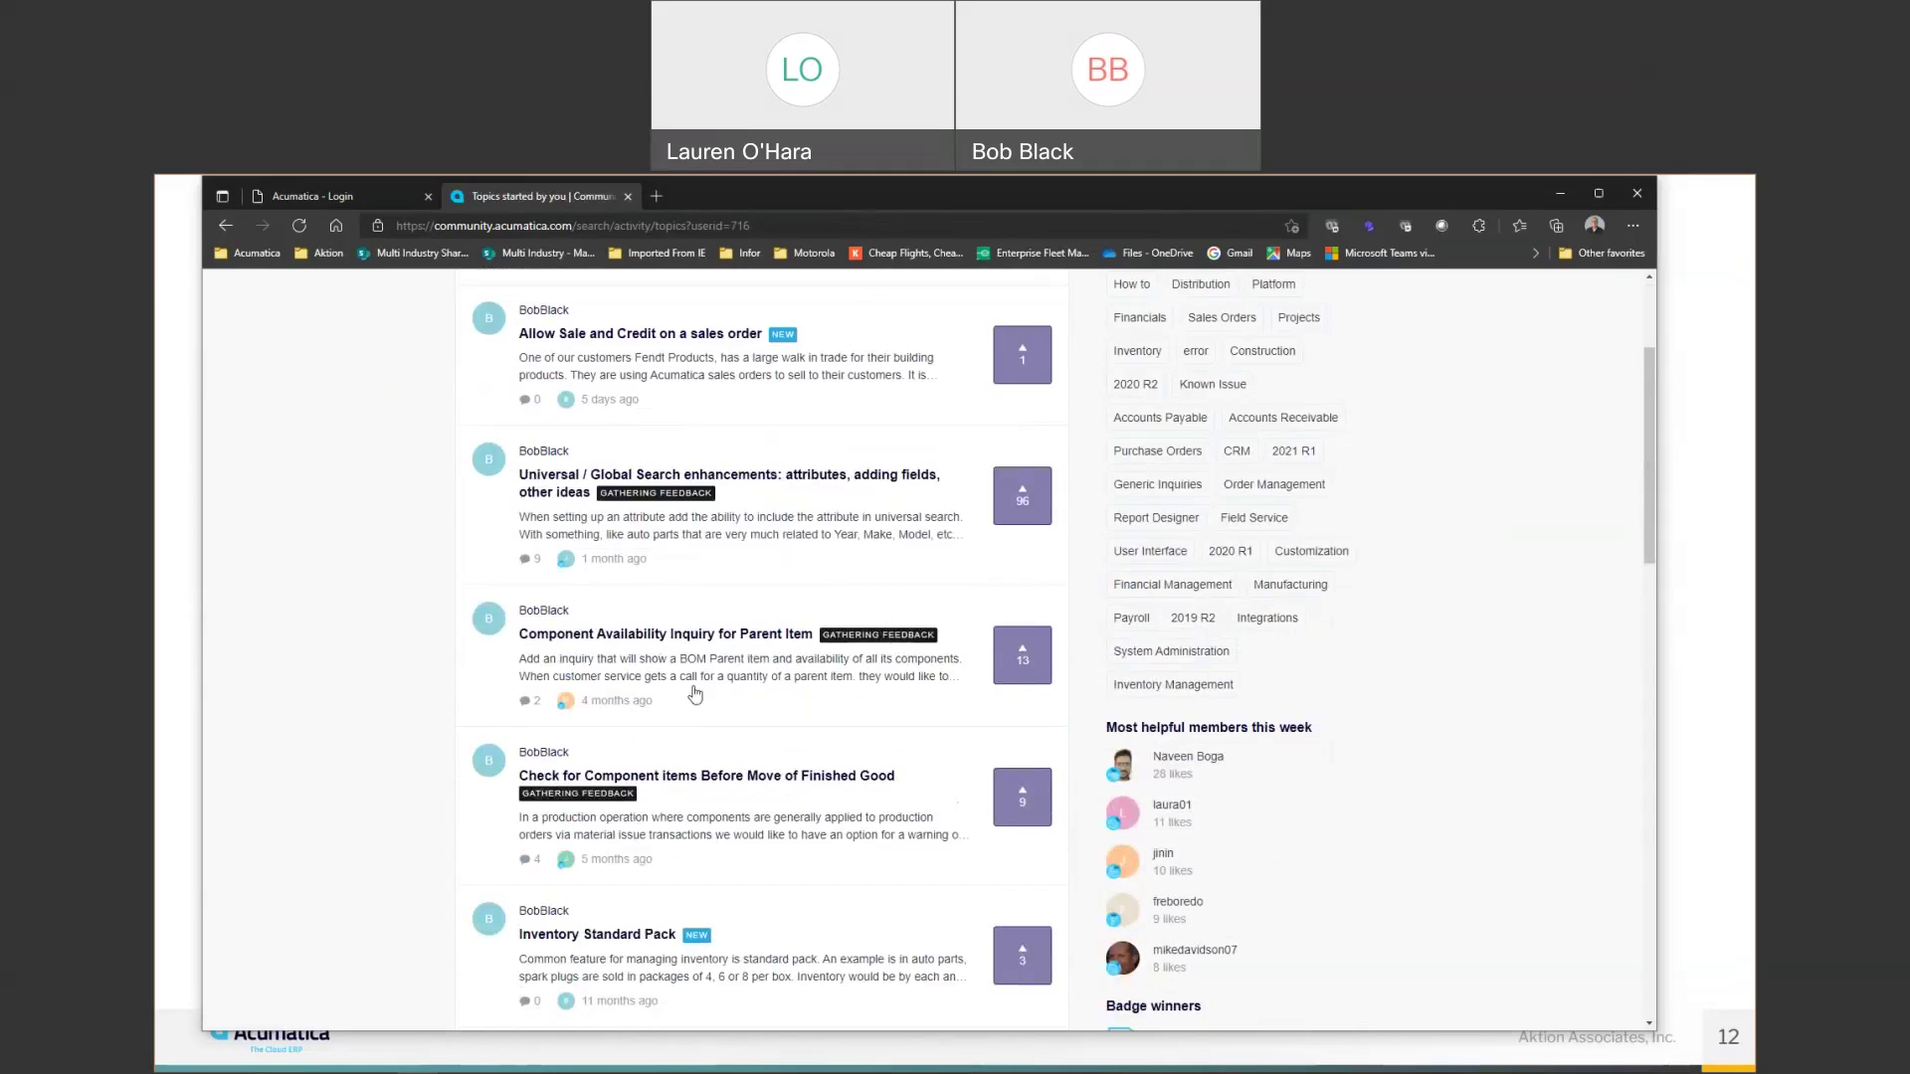
scroll(694, 694, "up", 2)
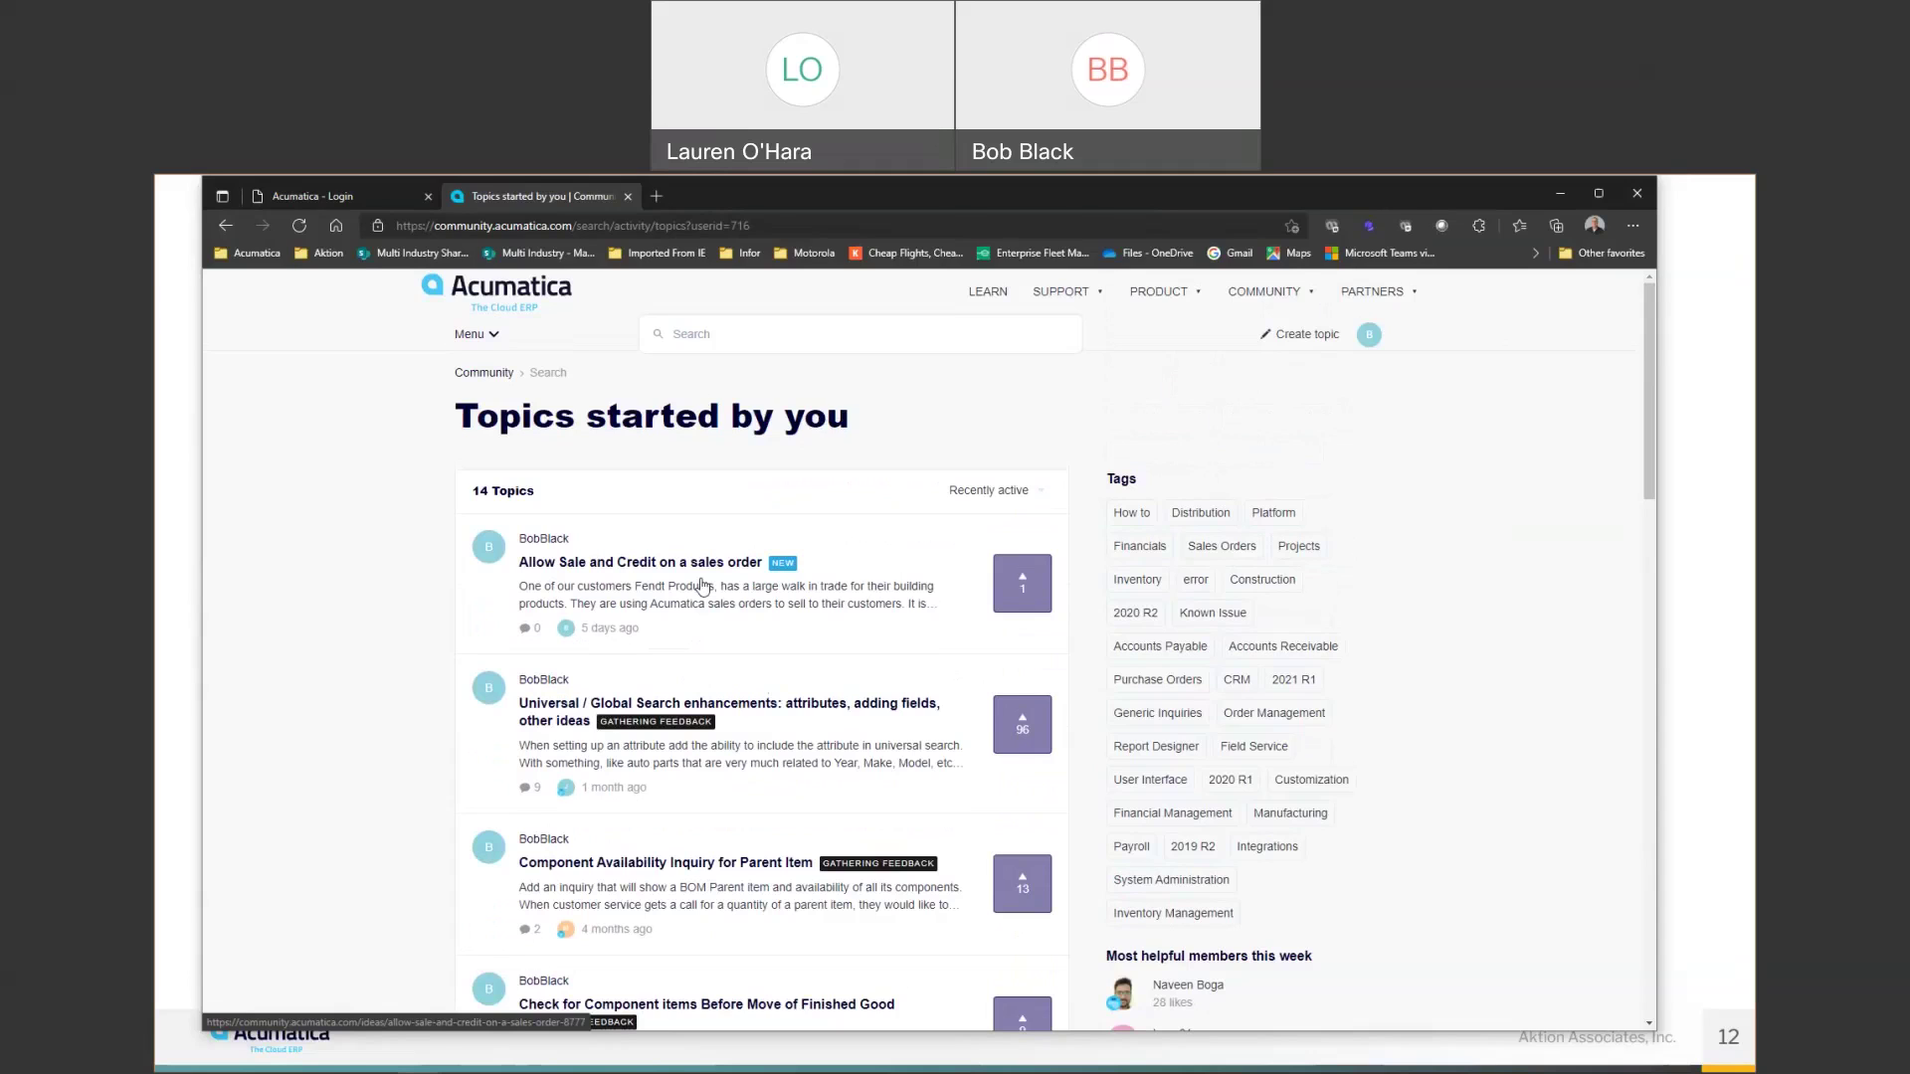
scroll(690, 809, "down", 5)
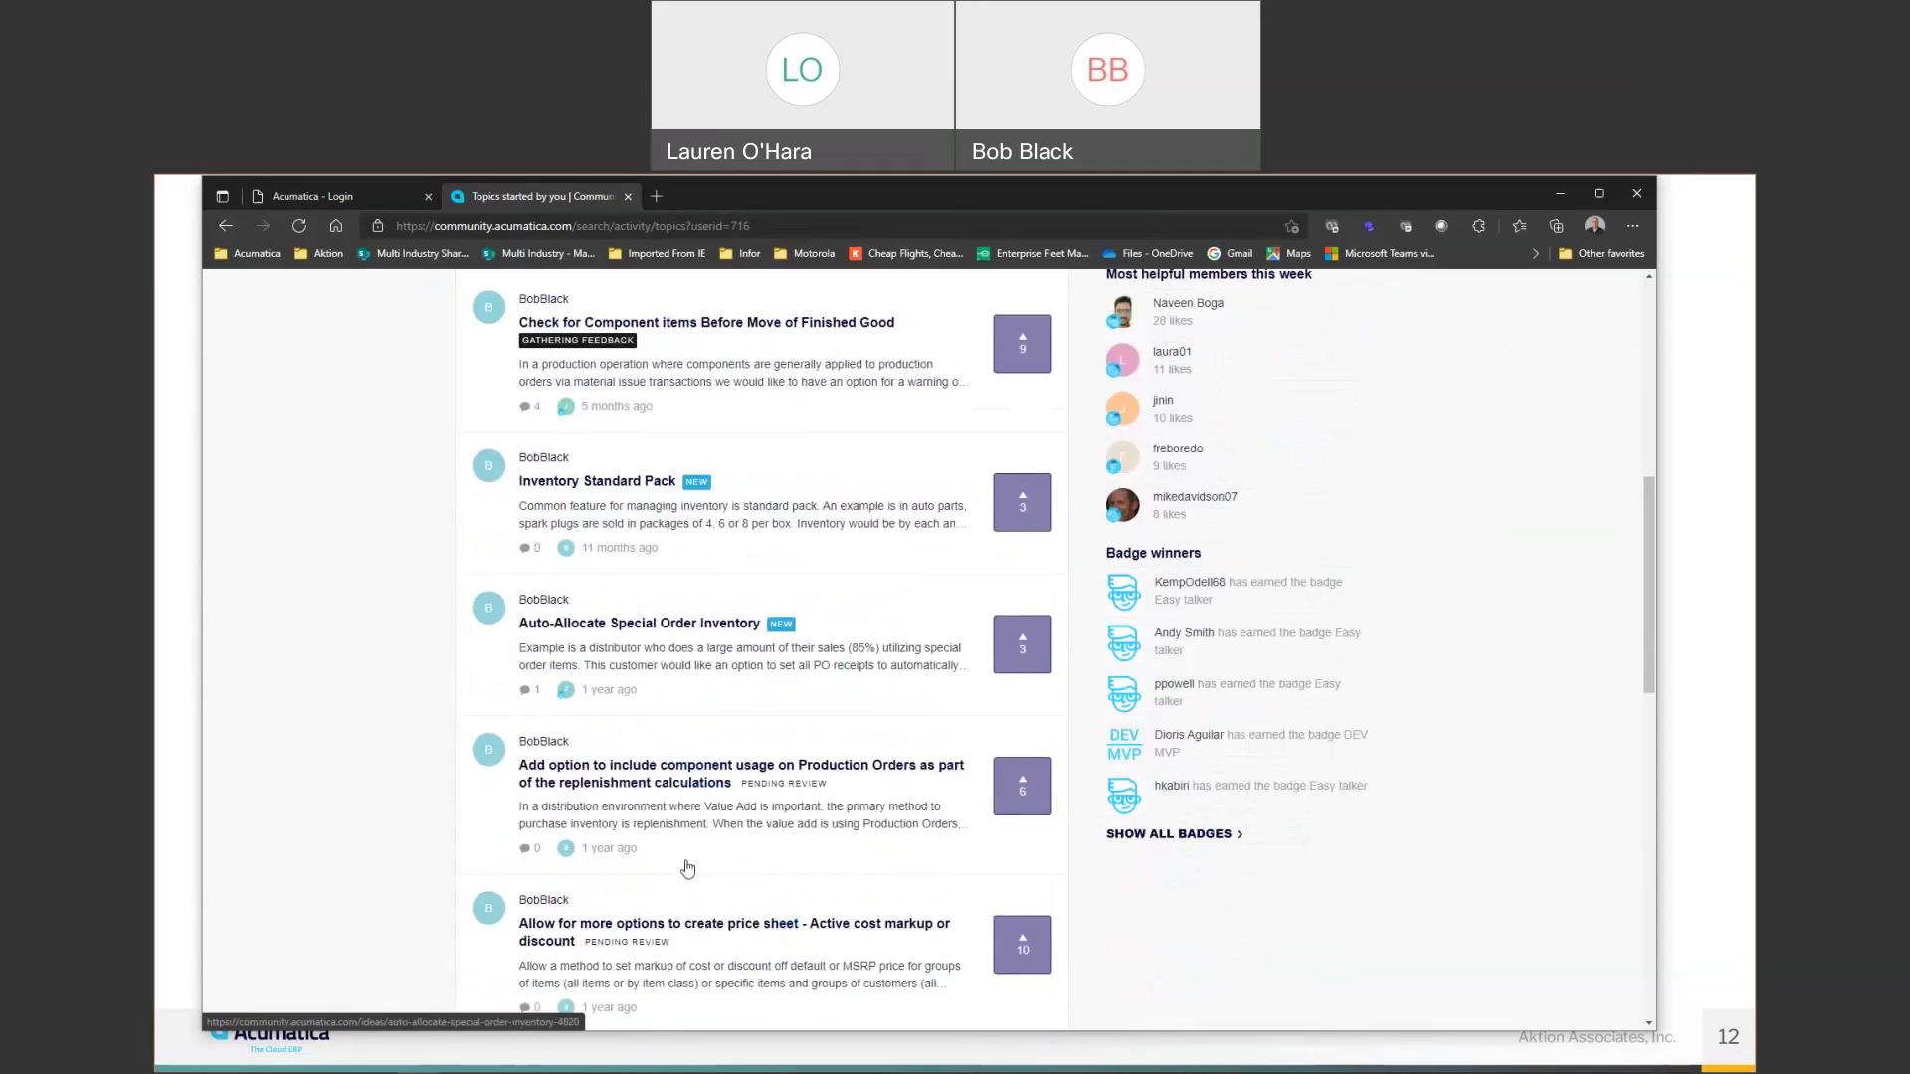
scroll(690, 810, "down", 3)
scroll(678, 851, "down", 3)
scroll(675, 861, "down", 3)
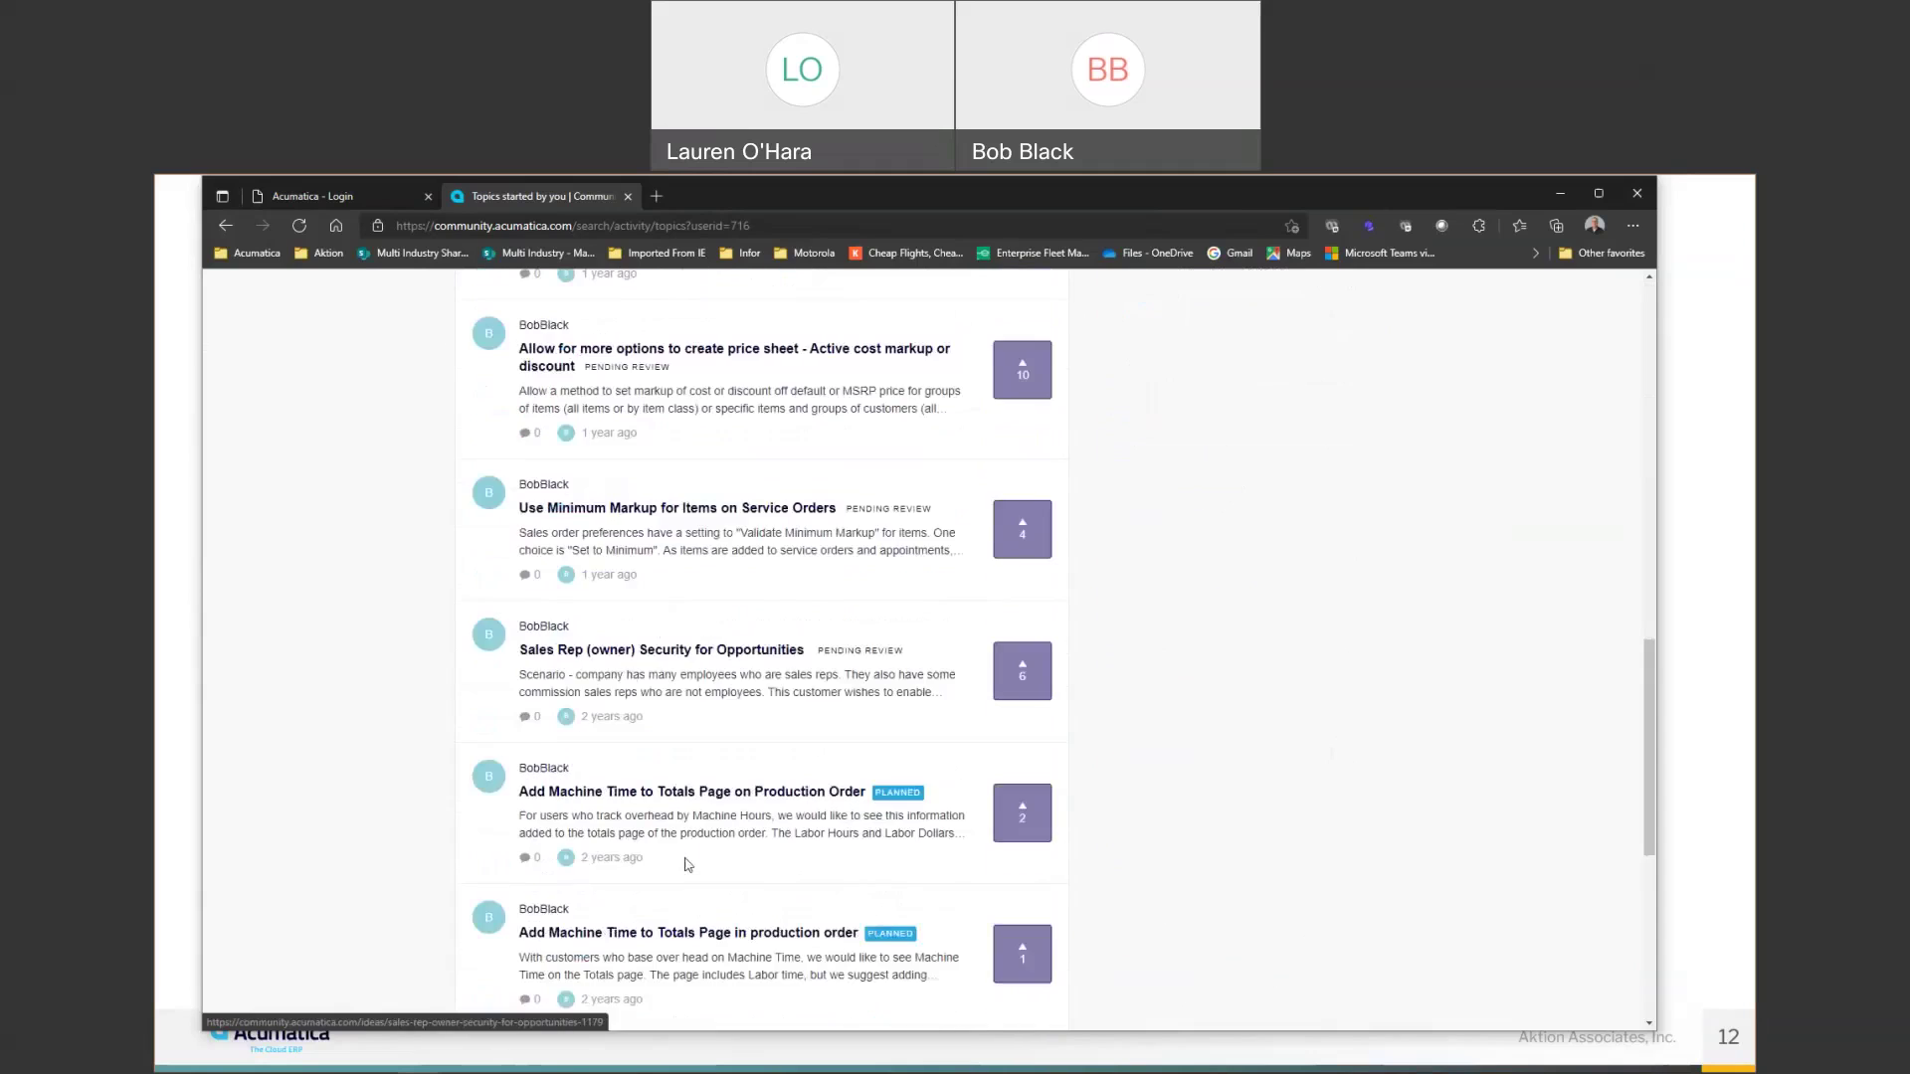
scroll(676, 862, "down", 3)
scroll(687, 863, "down", 1)
scroll(701, 866, "down", 2)
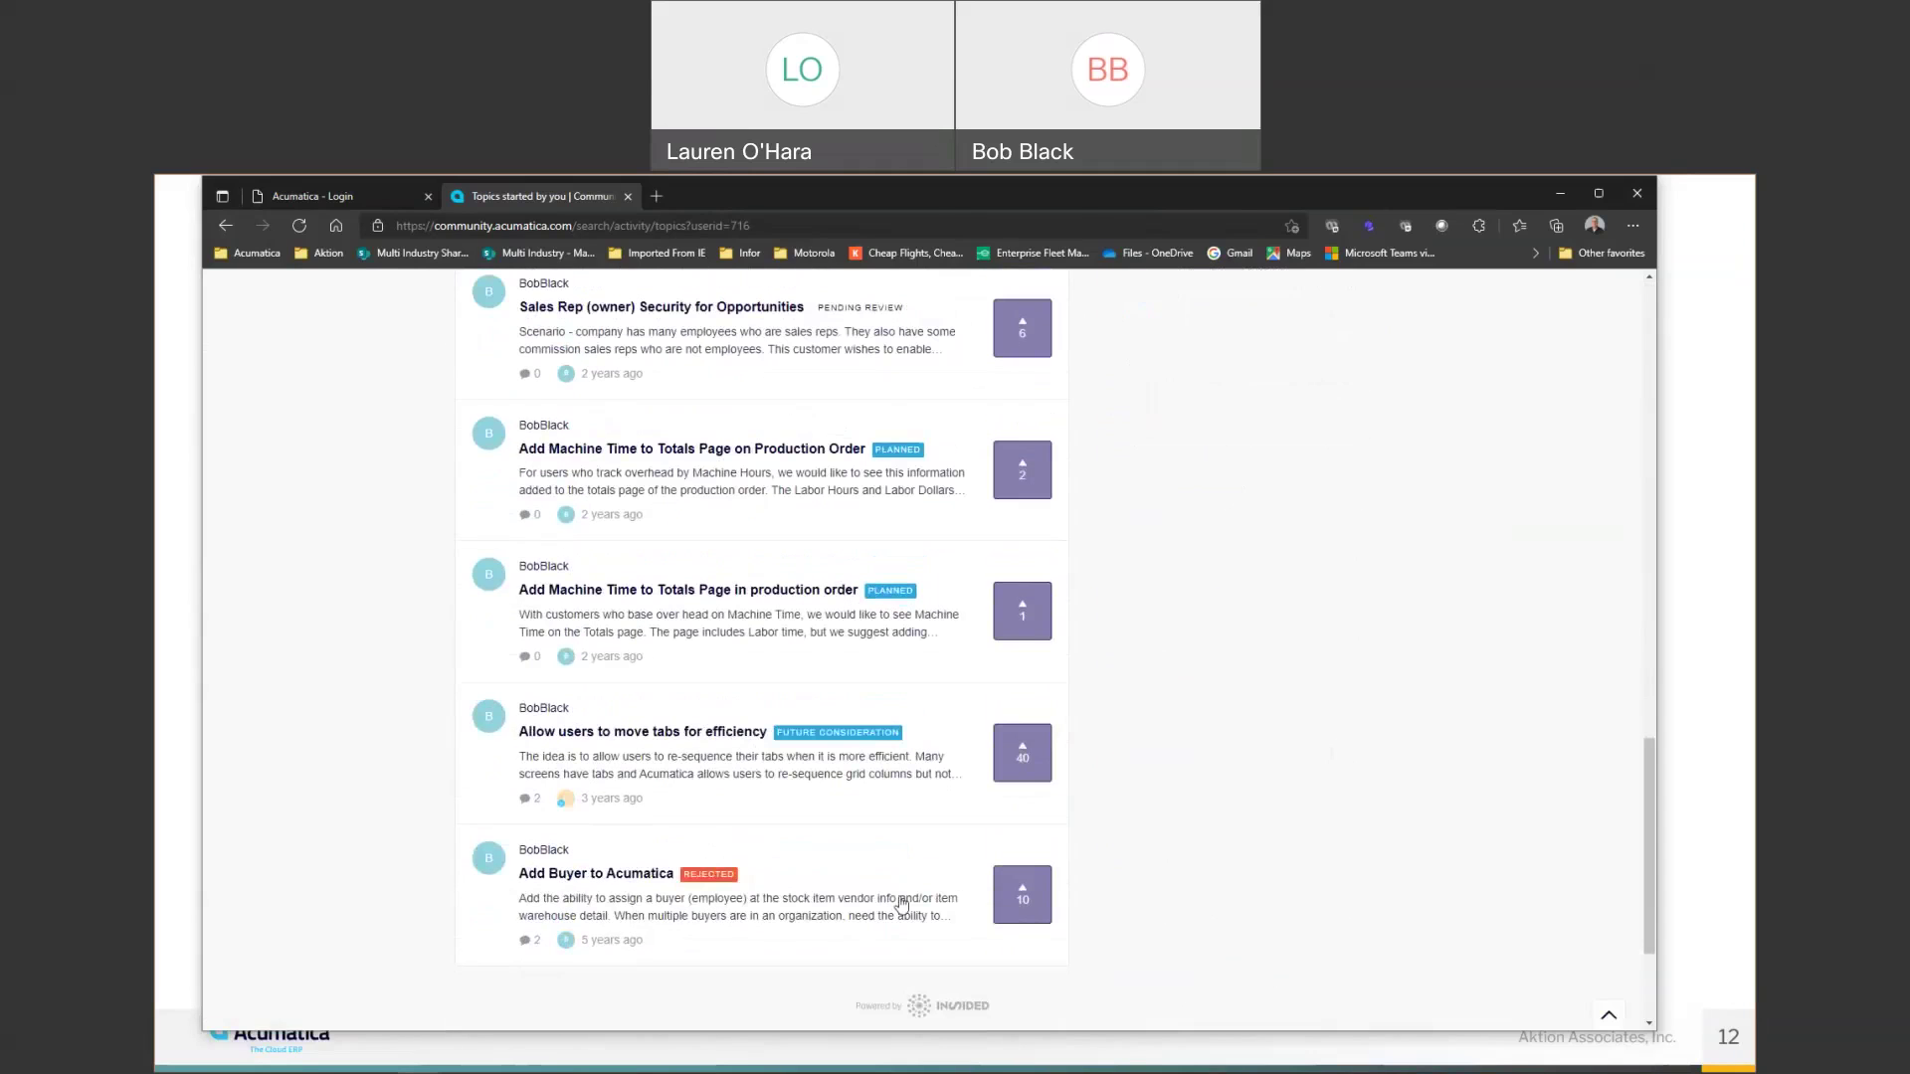
scroll(780, 807, "up", 3)
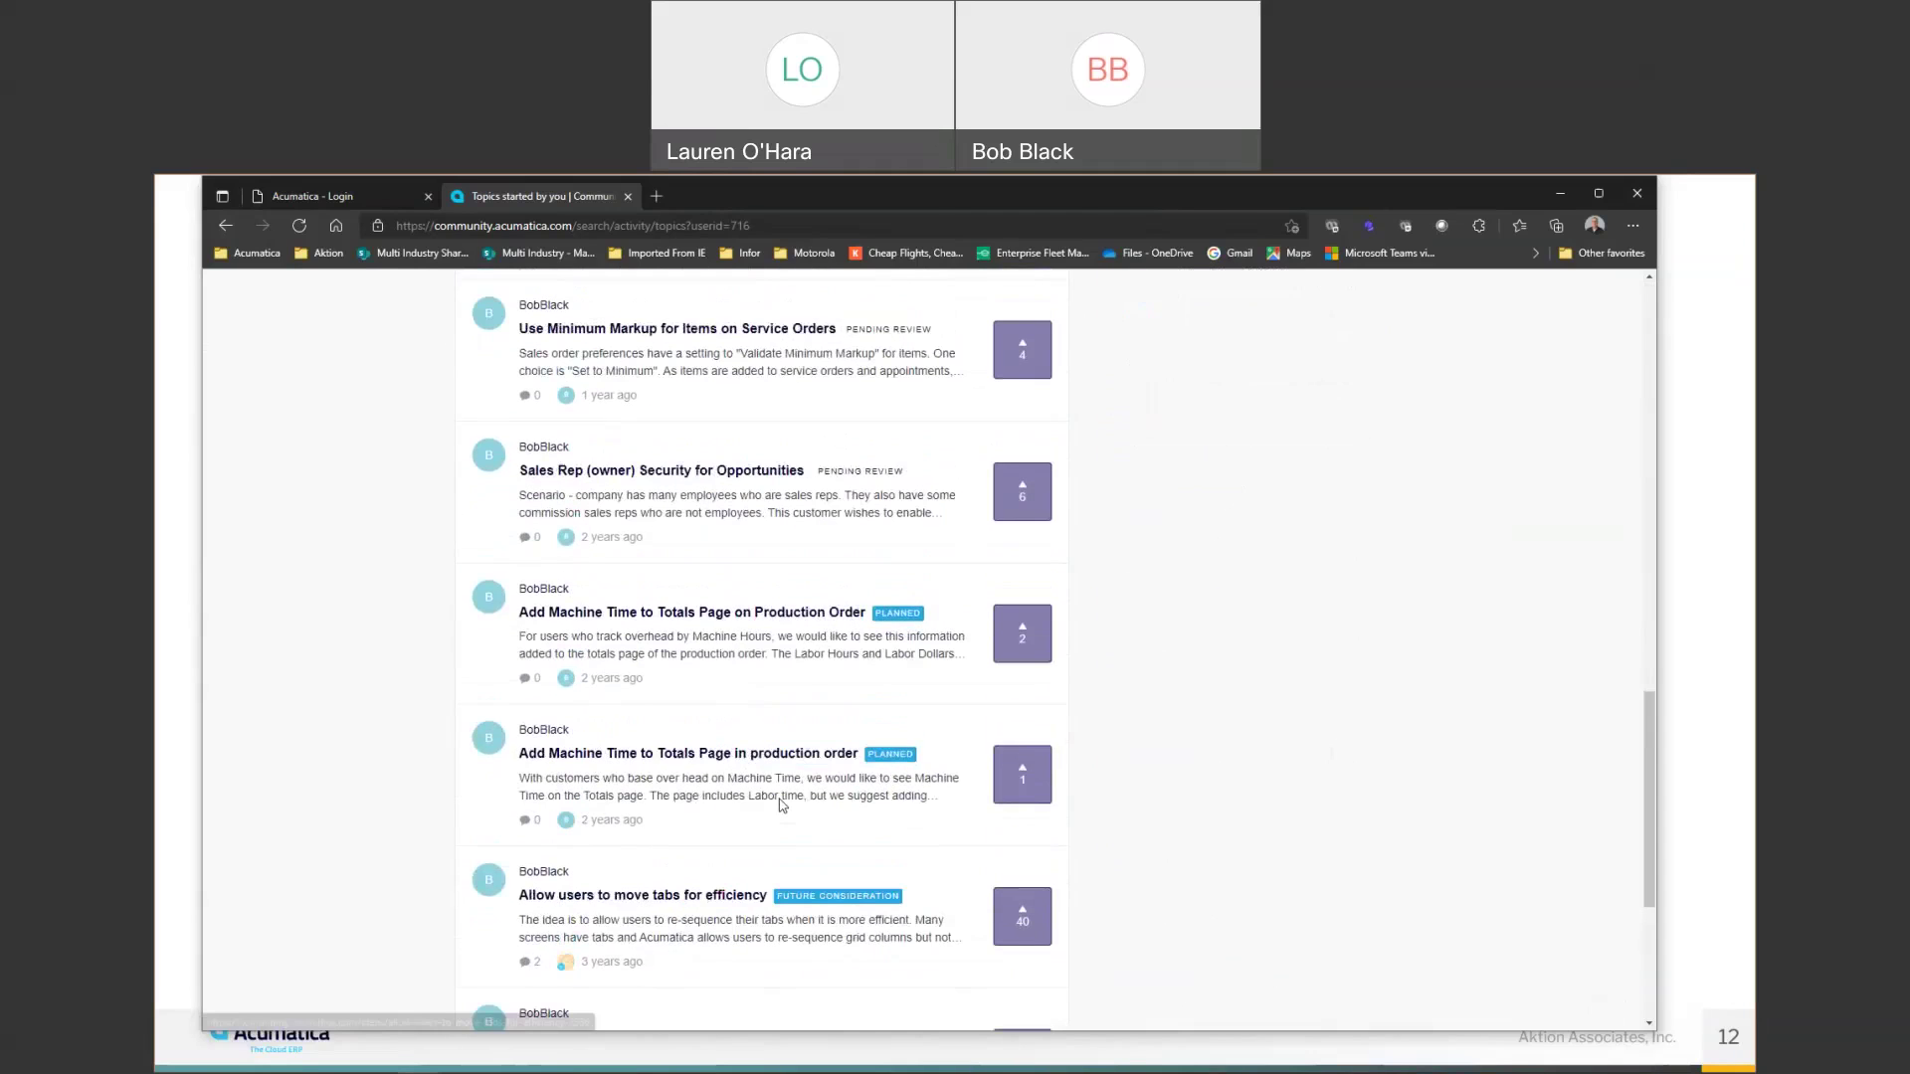
scroll(780, 808, "up", 5)
scroll(780, 808, "up", 2)
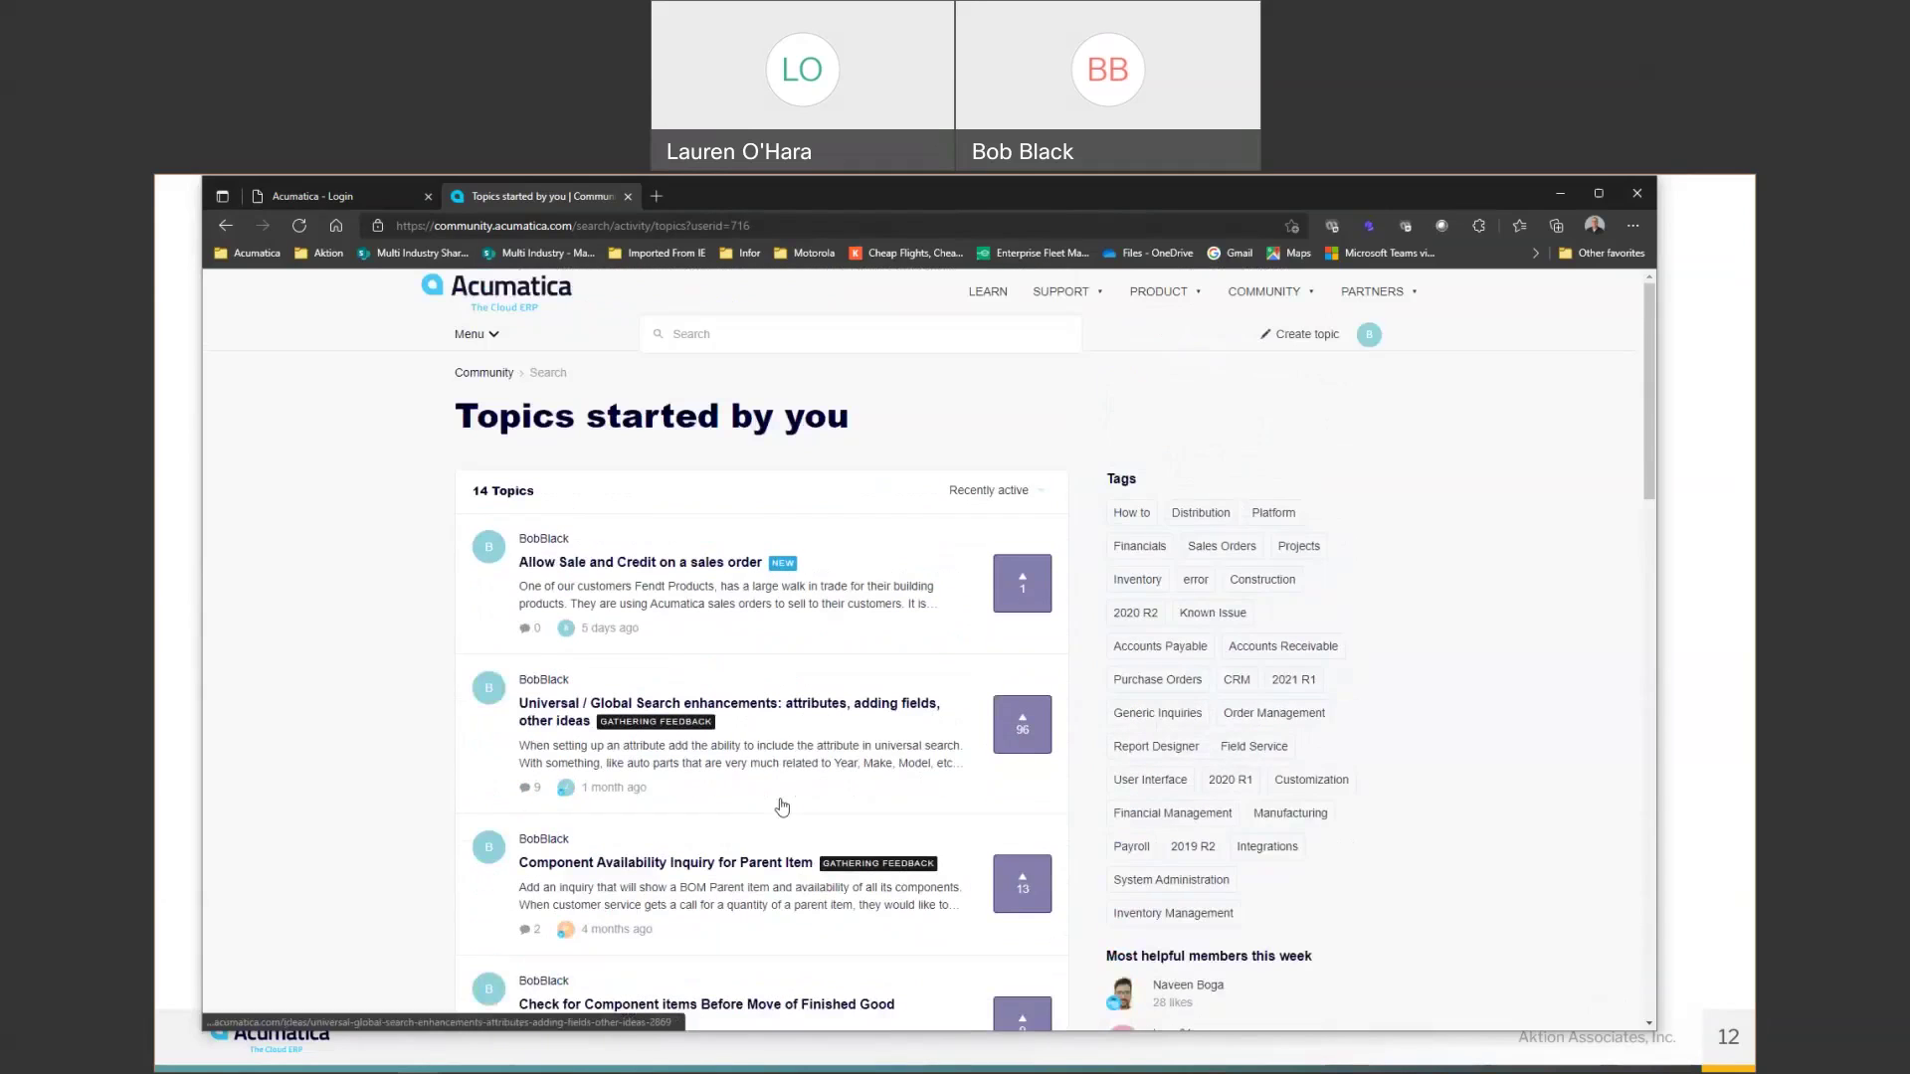